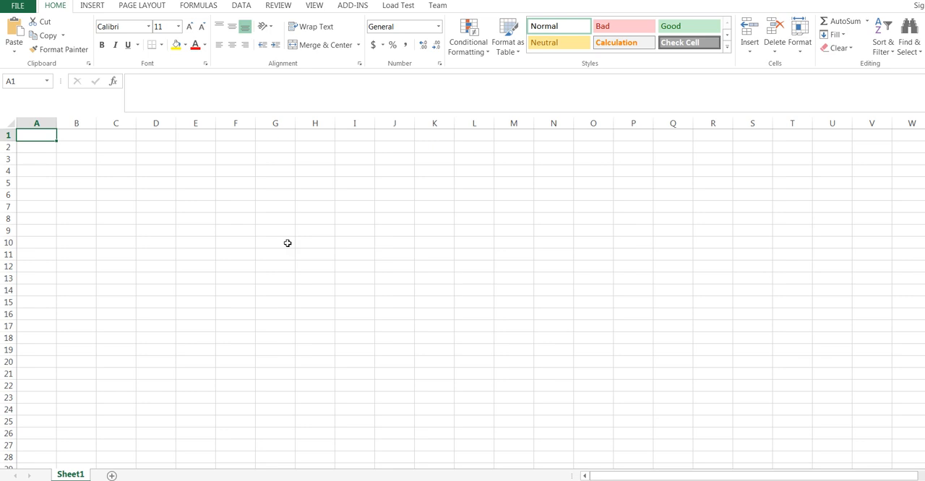
Step: Enter the sample values 4, 2, 2 and 6 in cells A1 through A4
type("4")
left_click(47, 148)
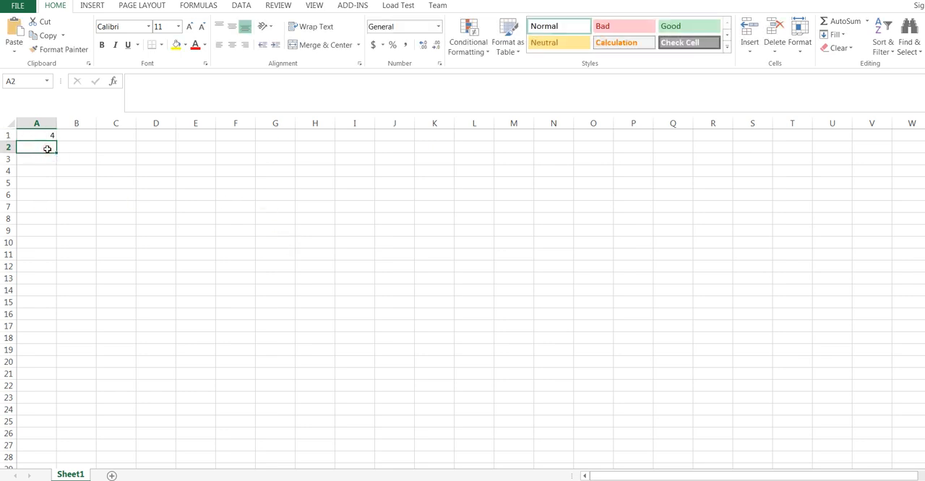
type("2")
left_click(37, 159)
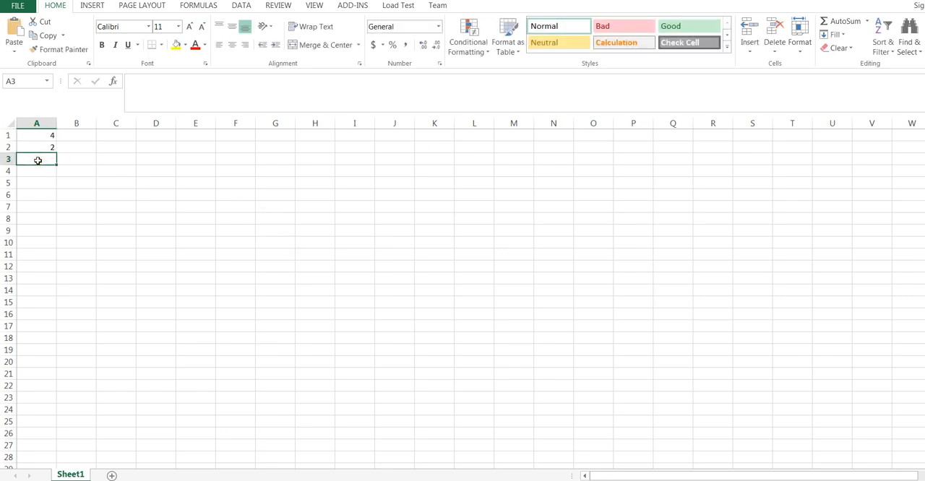
type("2")
left_click(36, 171)
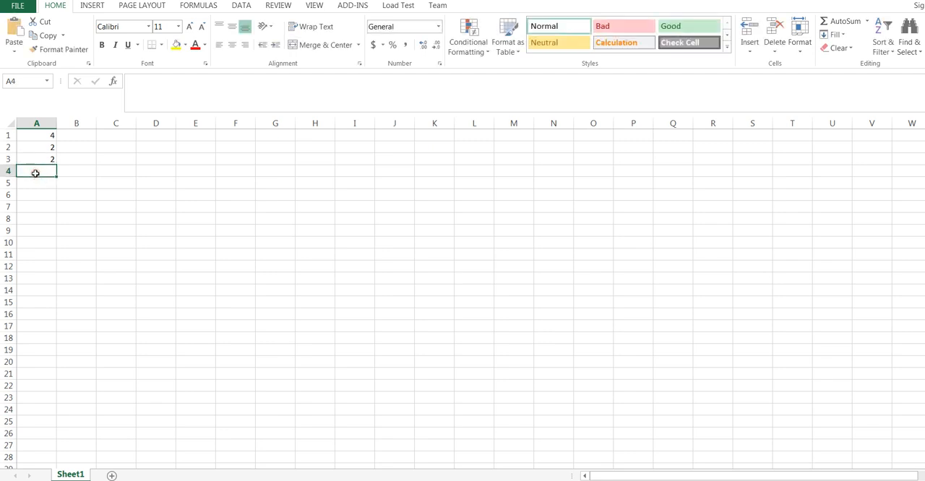
type("6")
left_click(39, 196)
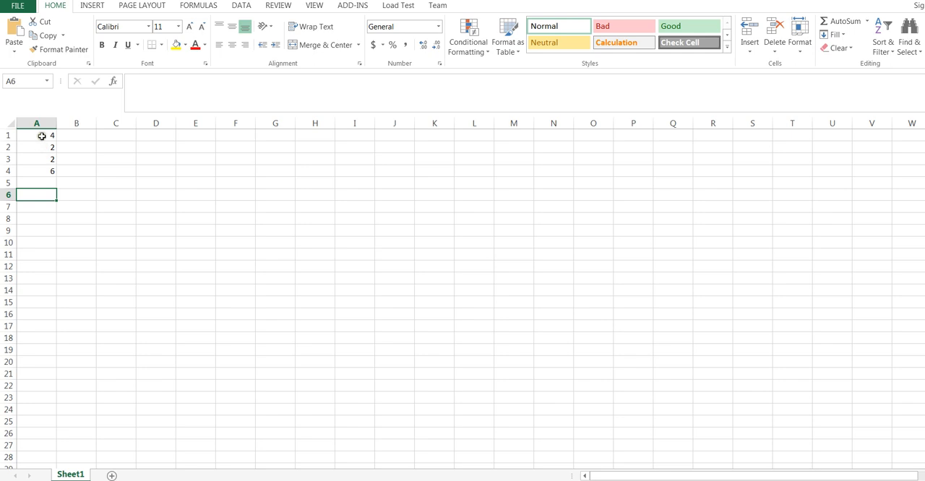
Step: Clear the sample values from cells A1 through A4
left_click_drag(41, 136, 45, 170)
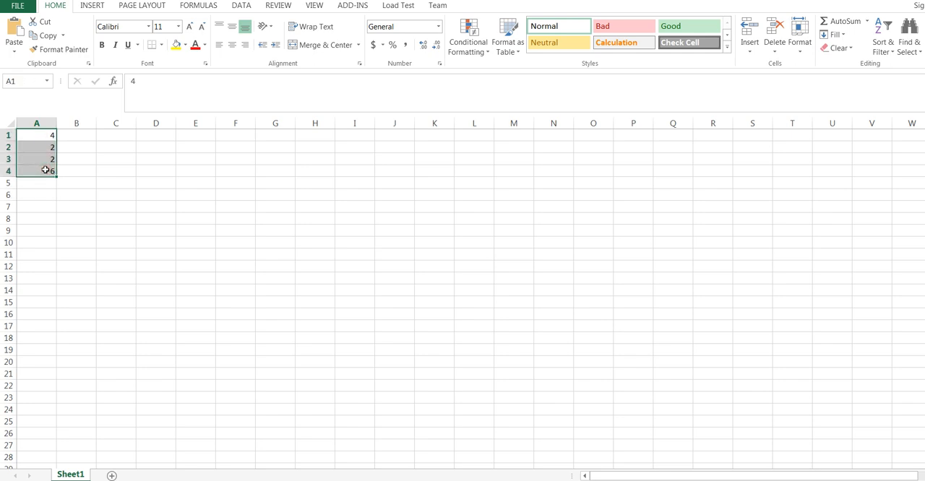
key("Delete")
left_click(92, 162)
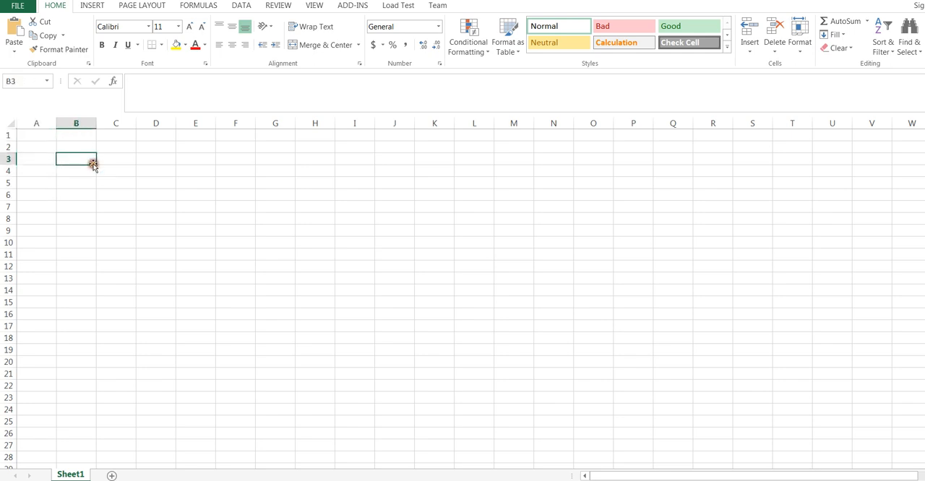
Step: Enter the formula =RANDBETWEEN(1,6) in cell A1
left_click(35, 135)
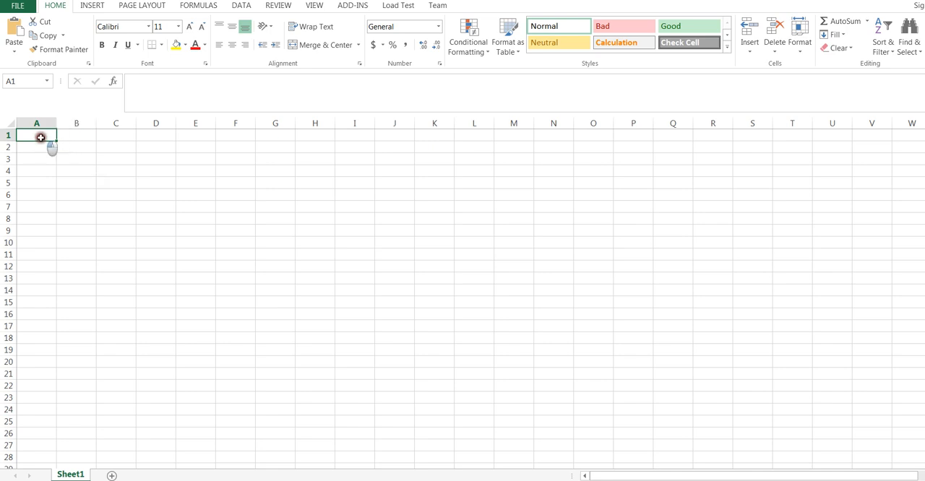
type("=")
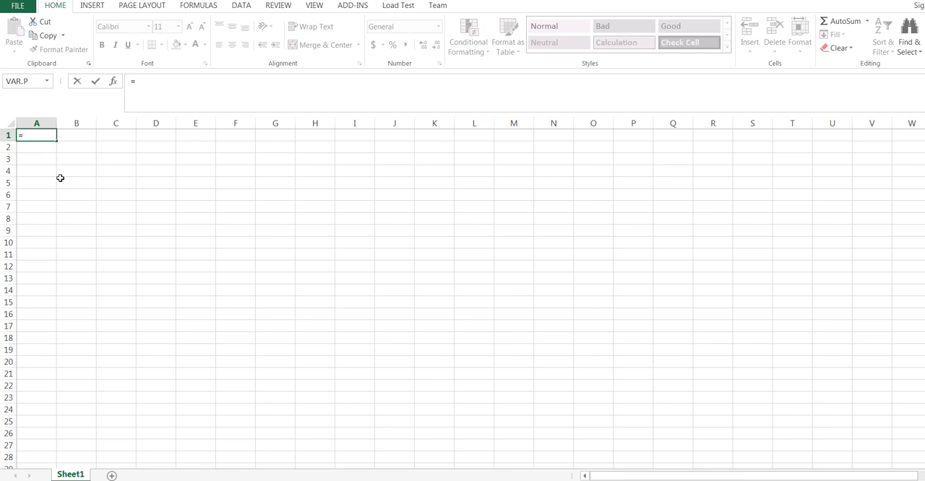
type("r")
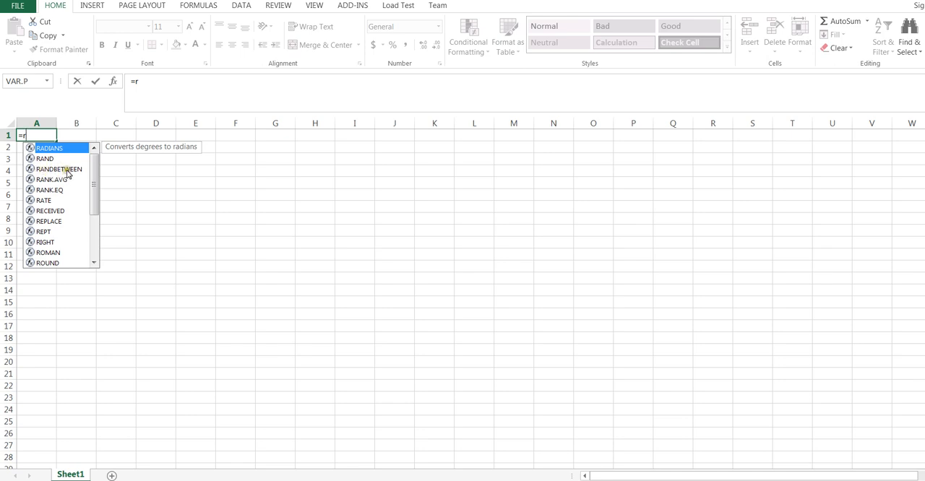
type("and")
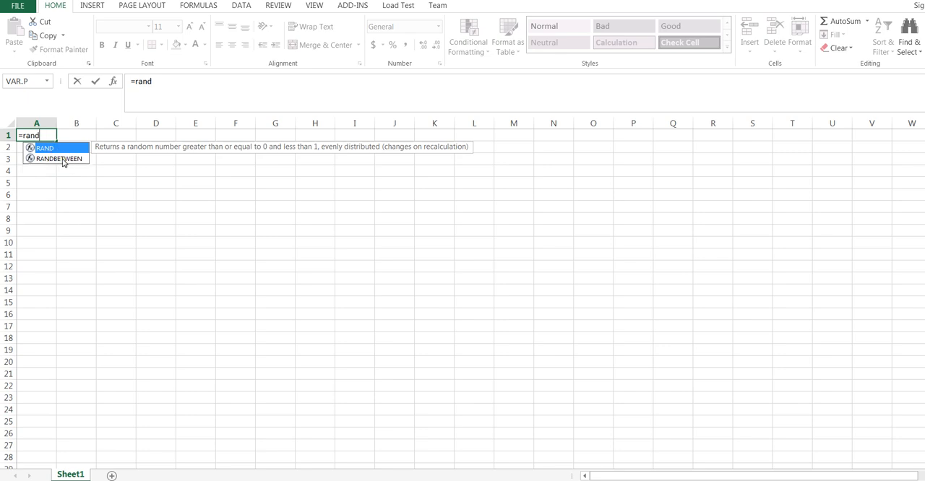
double_click(62, 159)
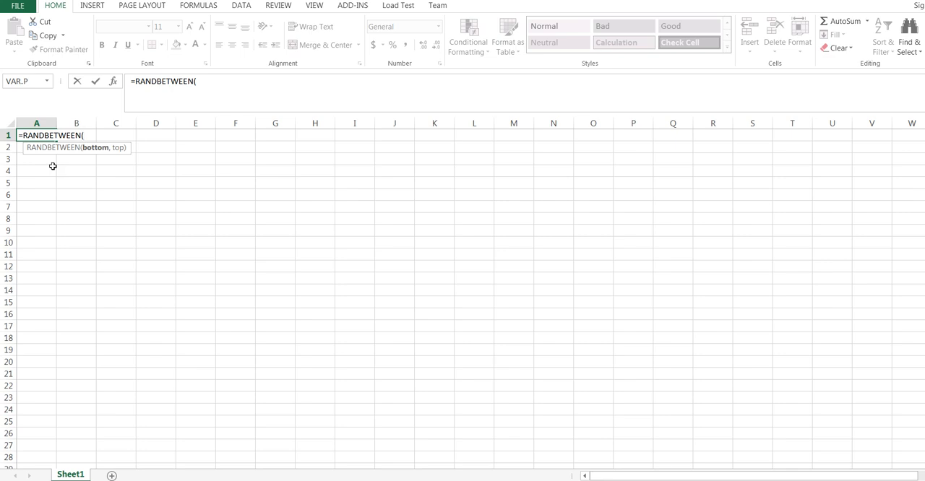
type("1,6")
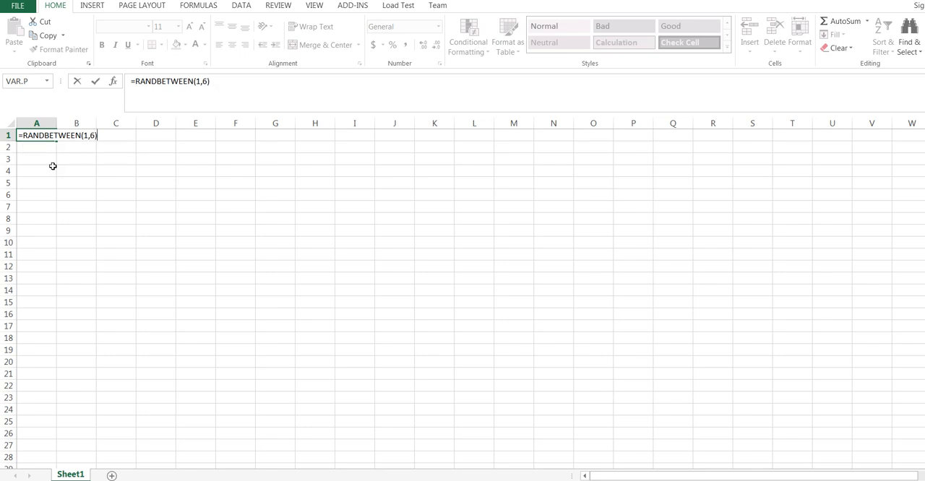
key("Return")
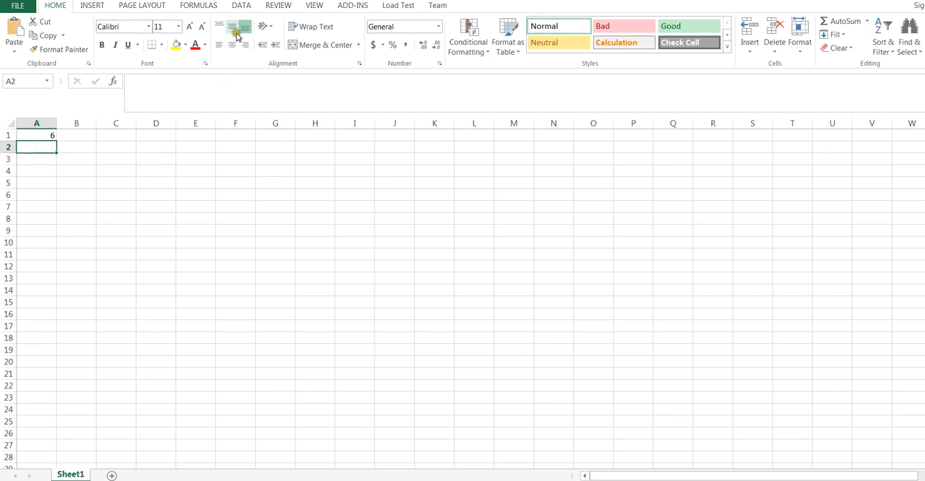
Step: Insert the RANDBETWEEN function from the Math & Trig library into cell A2, with Bottom 1 and Top 6
left_click(203, 6)
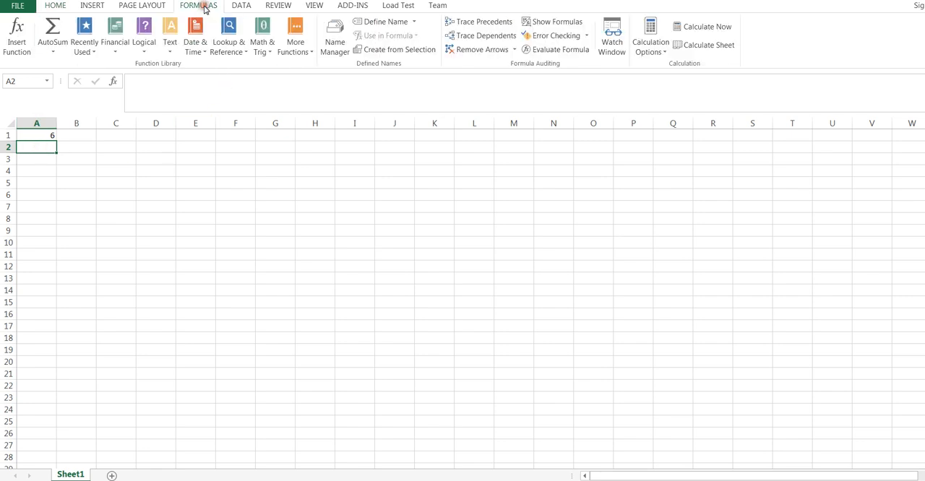
left_click(271, 56)
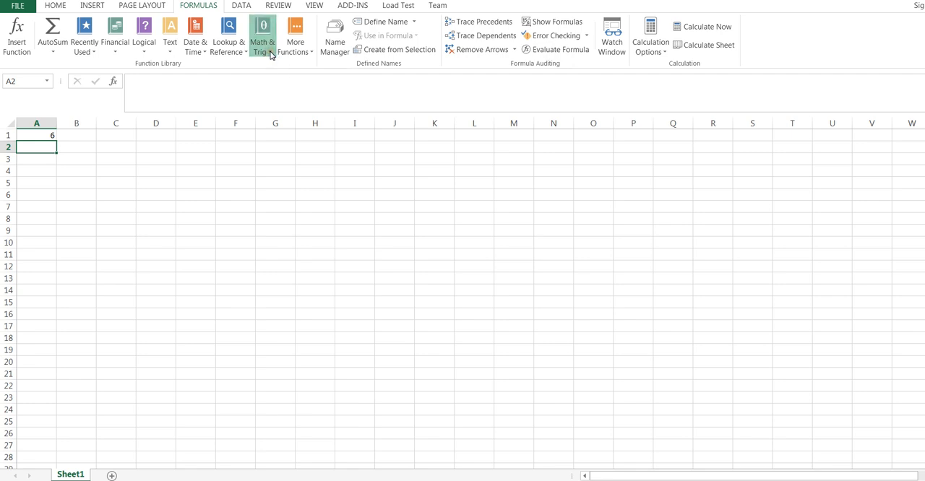
left_click_drag(341, 91, 338, 252)
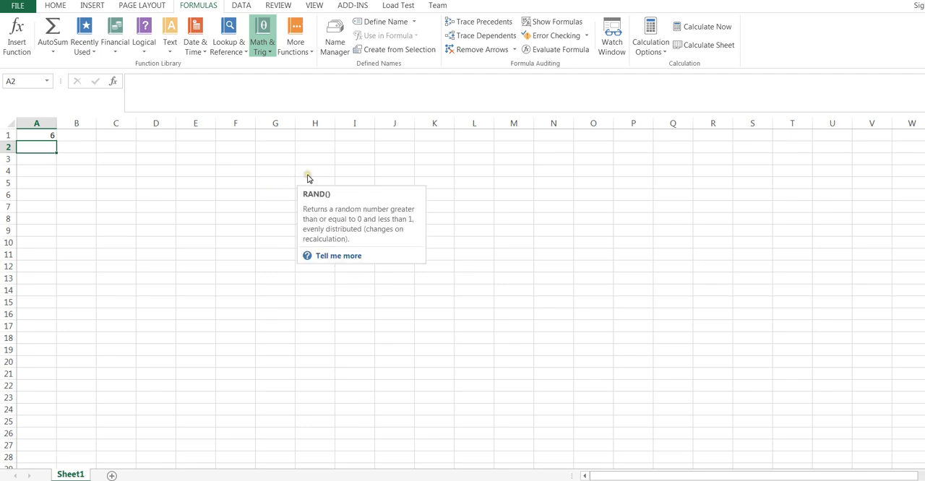
left_click_drag(280, 148, 281, 184)
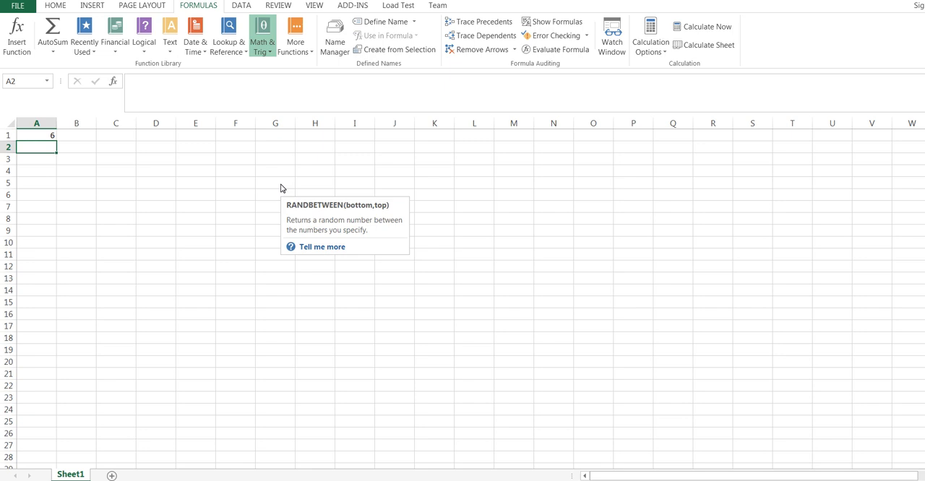
left_click(282, 188)
left_click(282, 186)
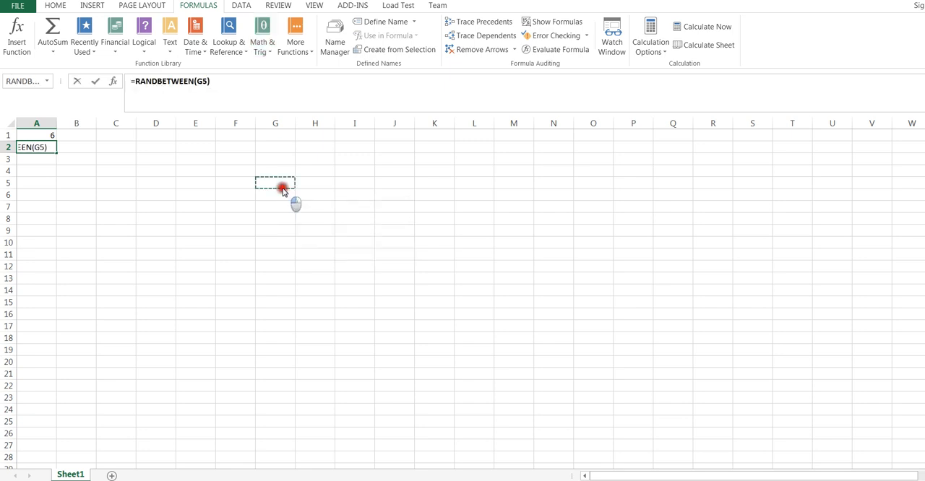
left_click(232, 248)
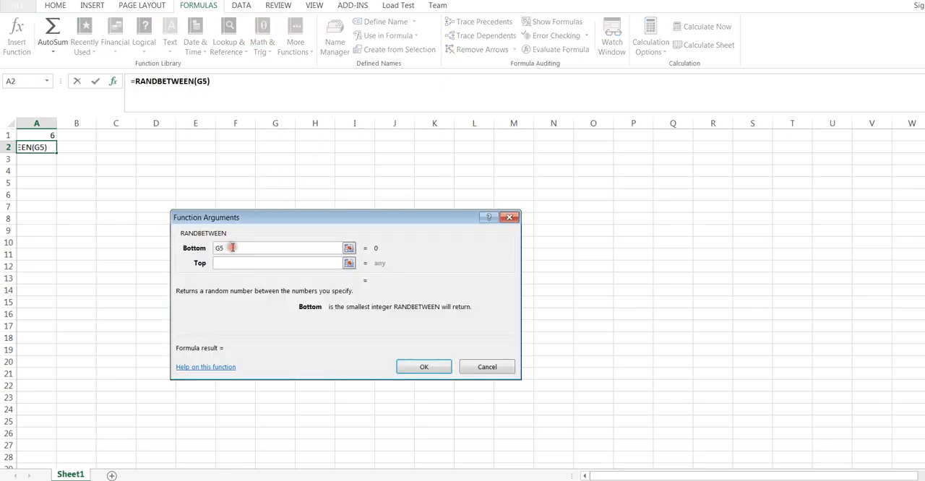
key("BackSpace")
key("BackSpace")
type("1")
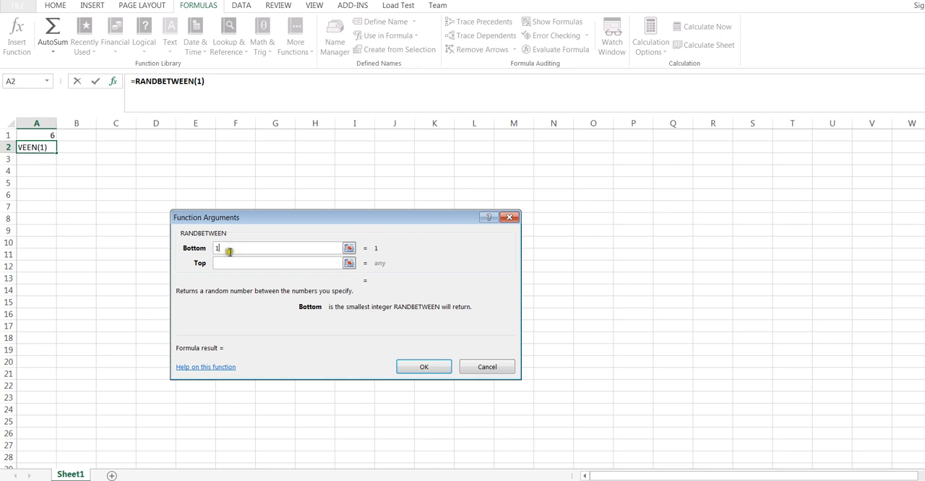
left_click(226, 264)
type("6")
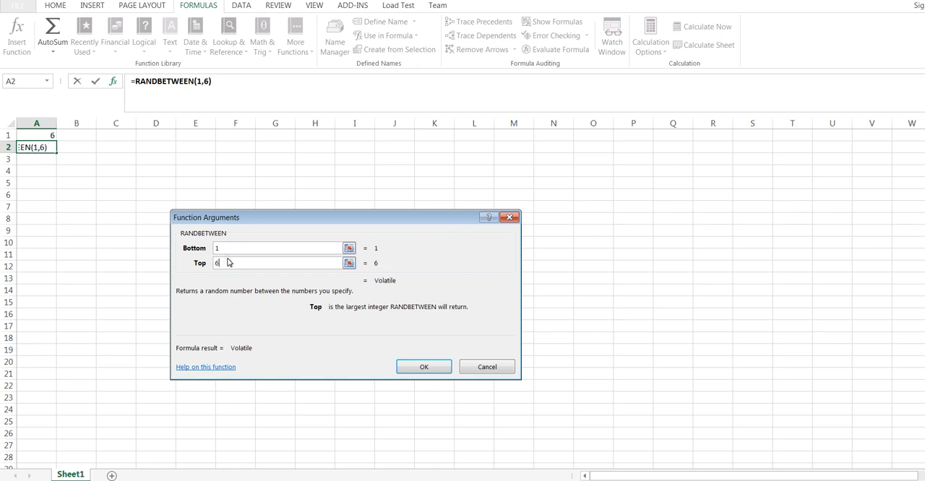
left_click(434, 367)
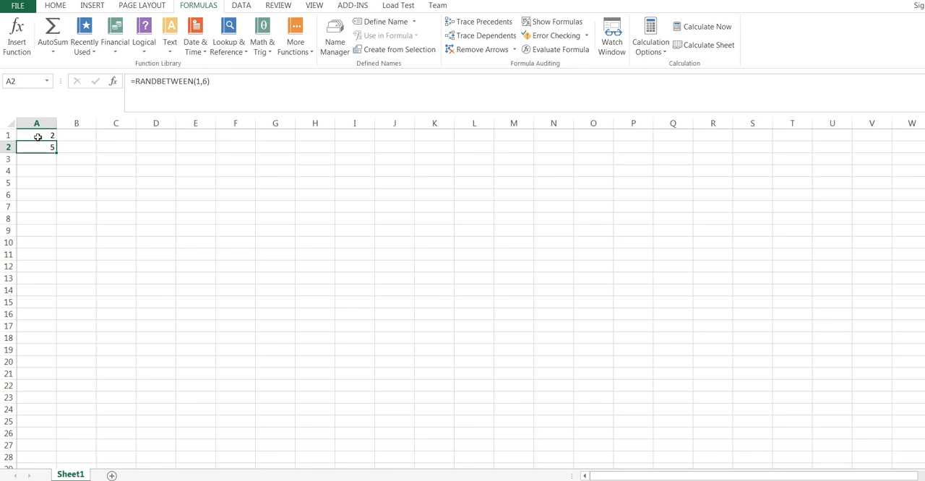
Step: Enter 6 in cell B3 and clear it again to make the random numbers recalculate
left_click(74, 157)
type("6")
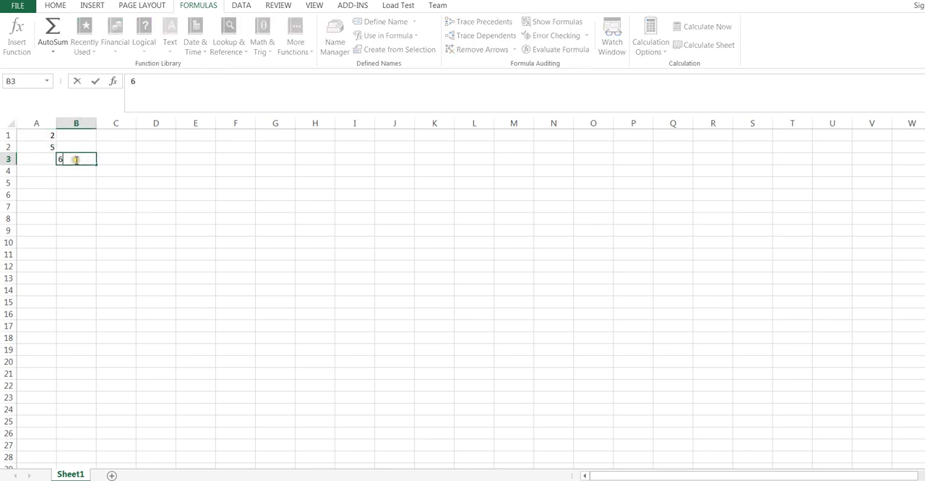
key("Return")
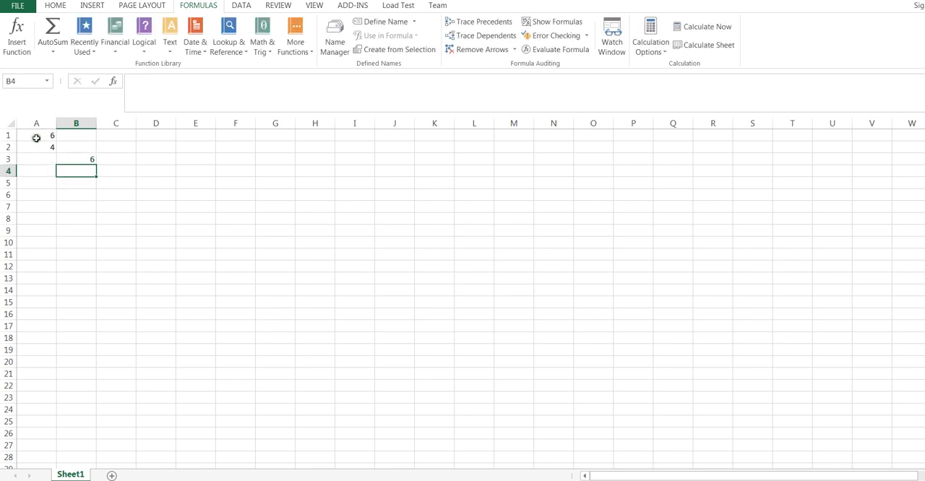
left_click(76, 158)
key("Delete")
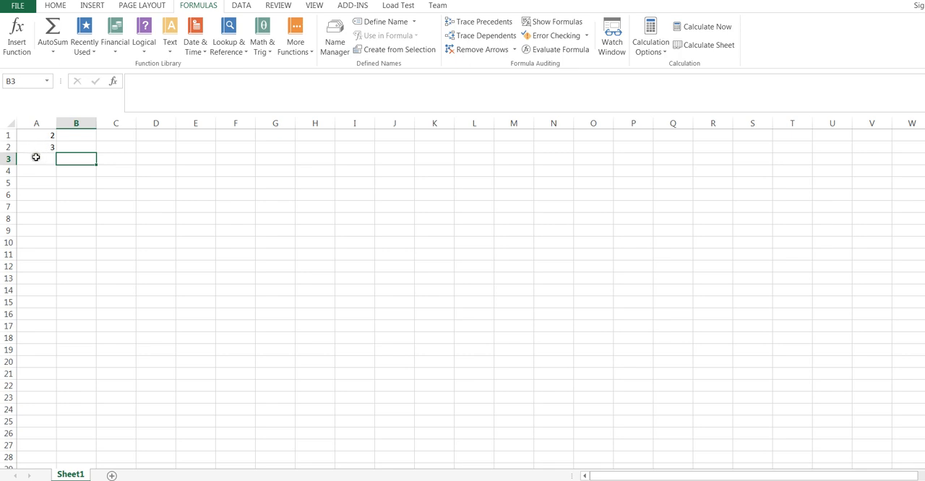
left_click(36, 157)
left_click(36, 171)
left_click(29, 183)
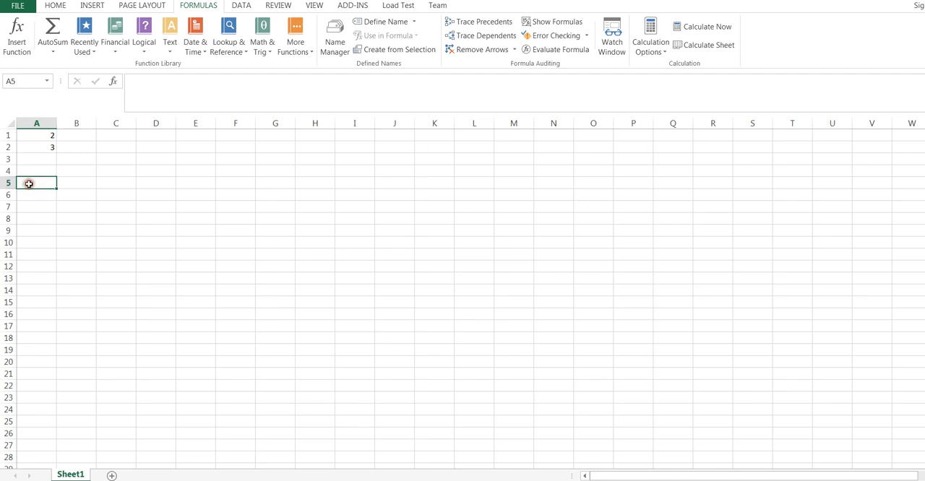
Step: Copy the RANDBETWEEN formula from cell A2 down column A through row 1000
left_click(37, 147)
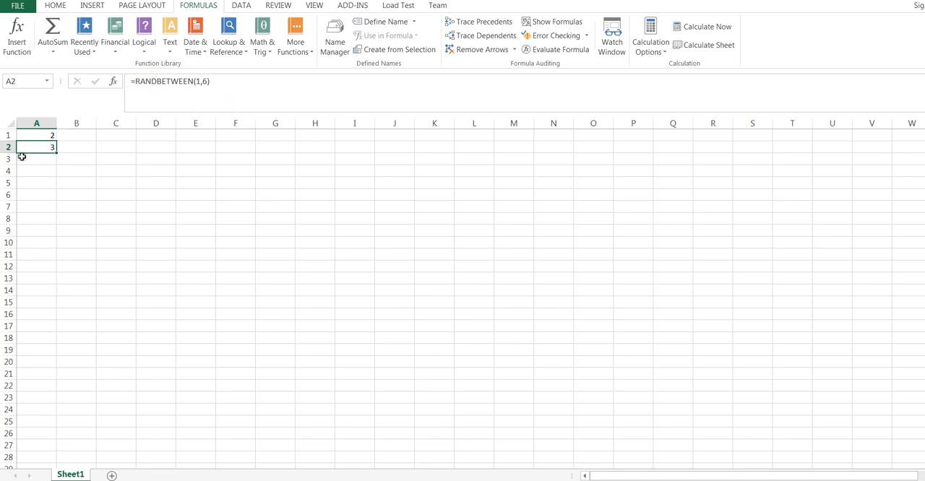
right_click(33, 149)
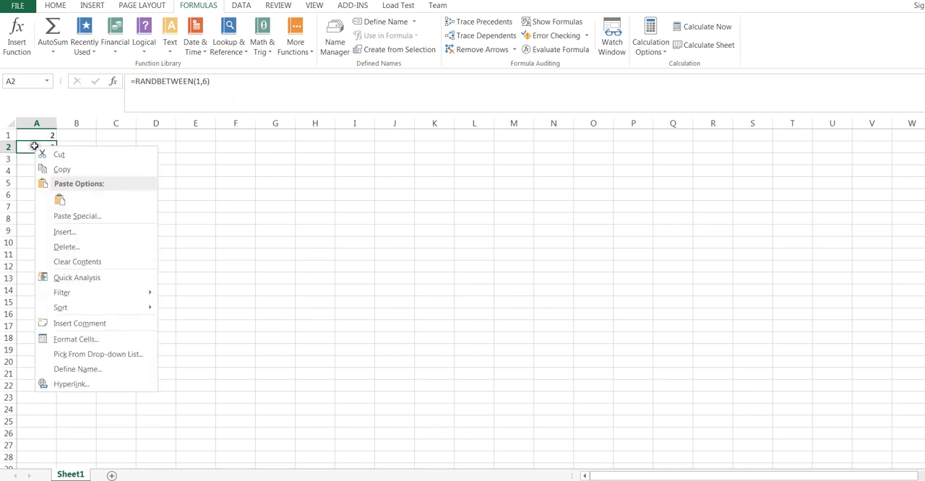
left_click(71, 171)
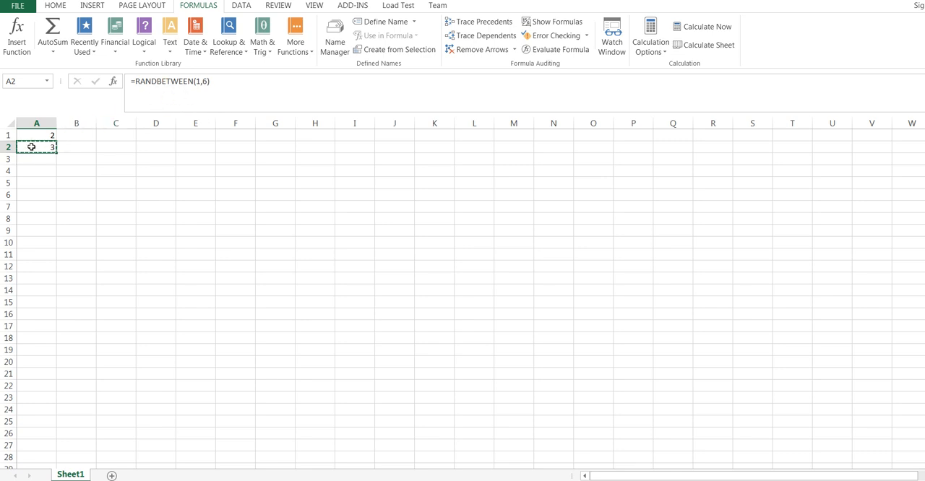
left_click_drag(31, 147, 30, 388)
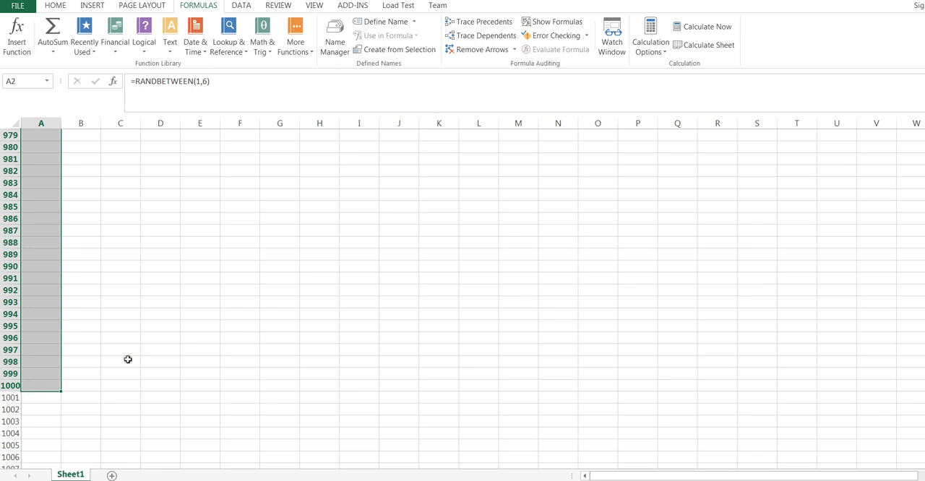
key("ctrl+d")
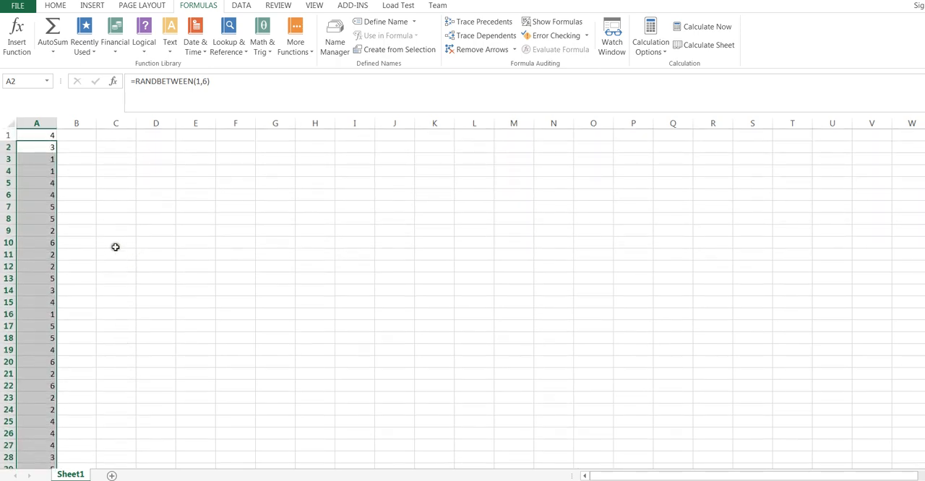
left_click(35, 220)
left_click(35, 255)
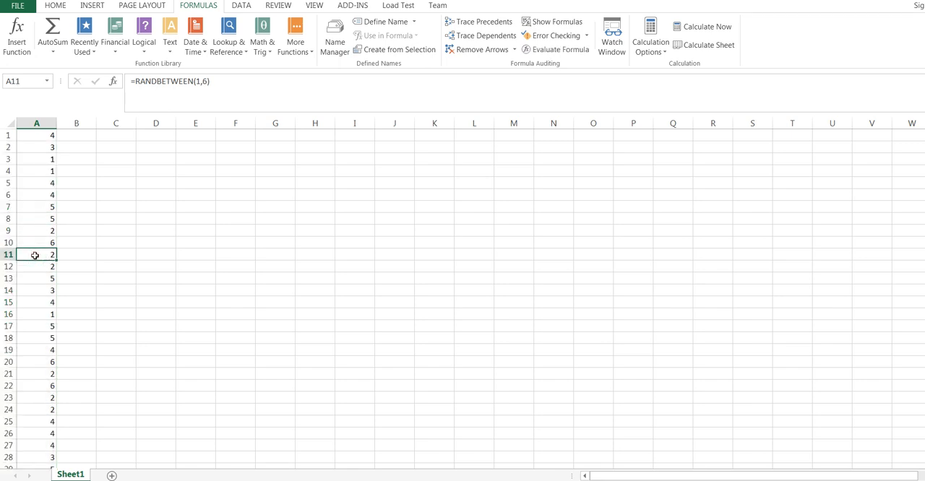
Step: Copy all of column A, paste the numbers into a new Notepad document and select the whole pasted text
left_click(47, 124)
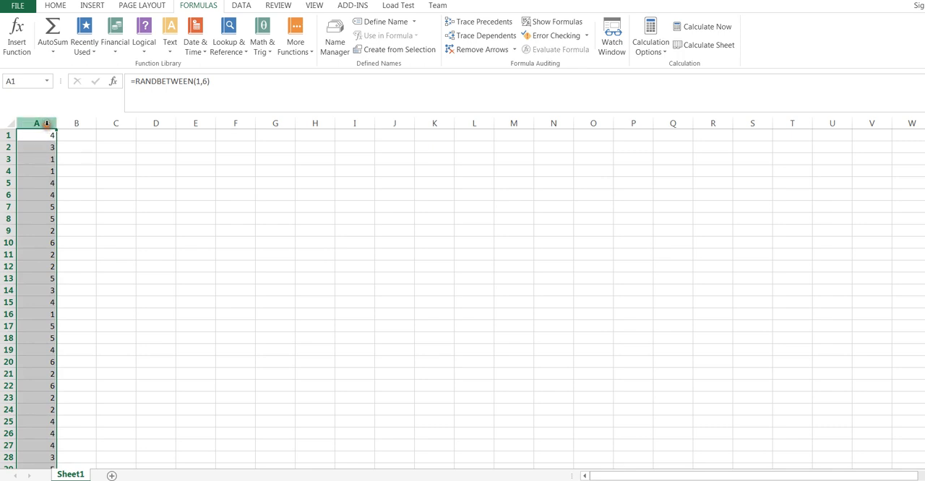
key("ctrl+c")
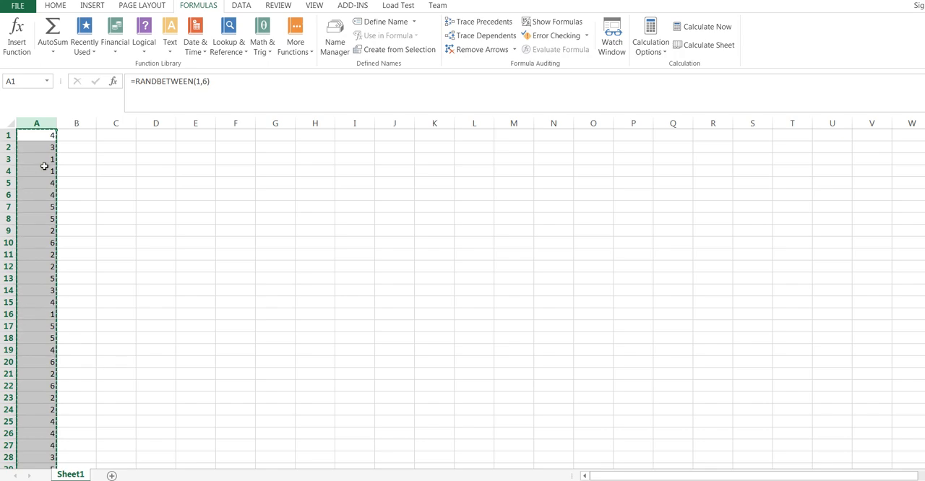
key("super")
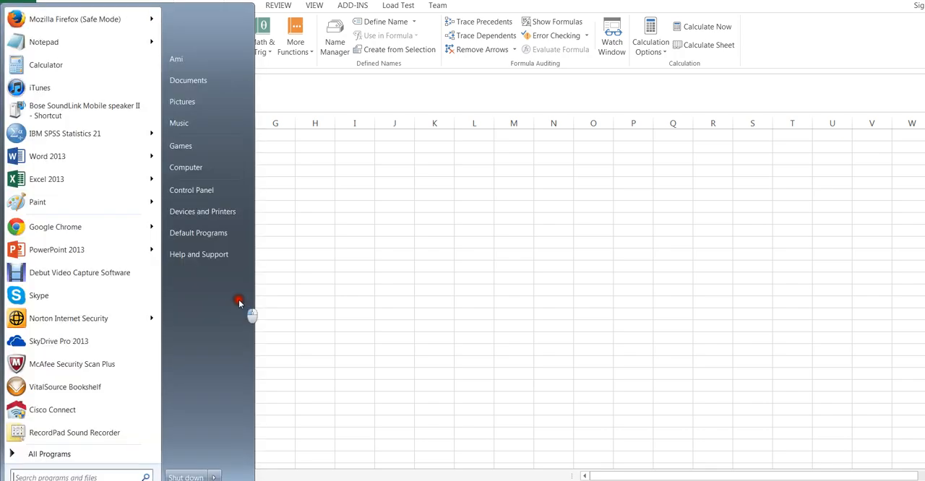
left_click(45, 44)
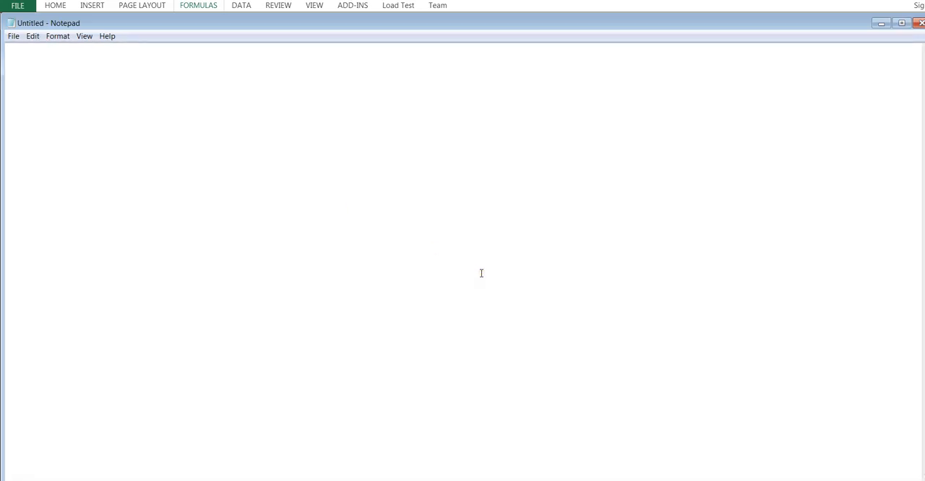
key("ctrl+v")
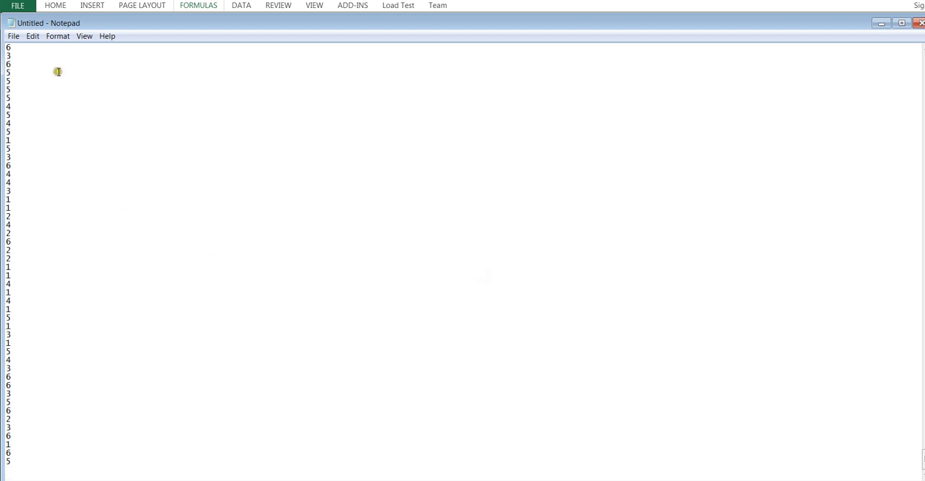
key("ctrl+a")
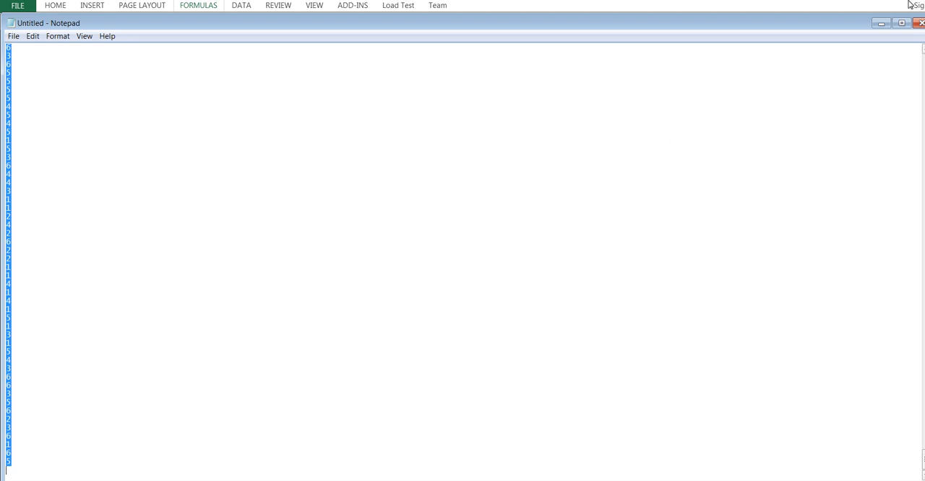
left_click(881, 23)
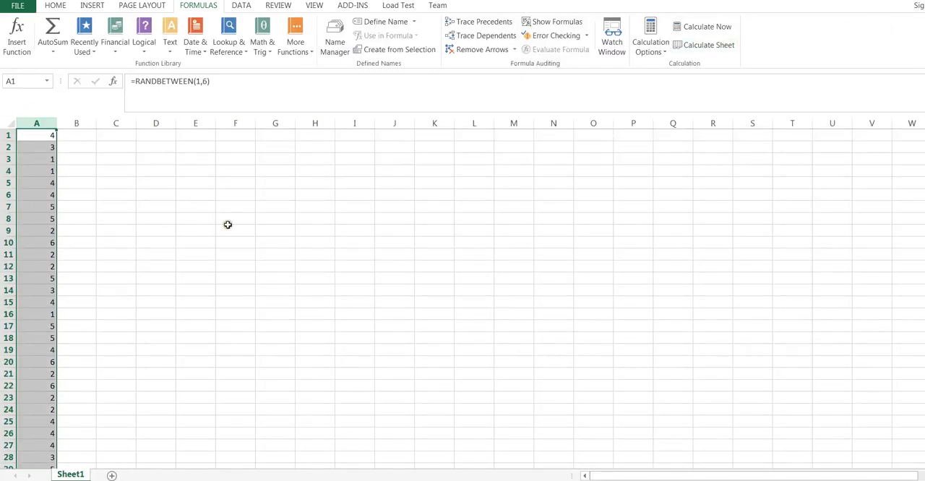
Step: Try copying column A and pasting it directly back over itself, and check the content of cell A1
key("ctrl+c")
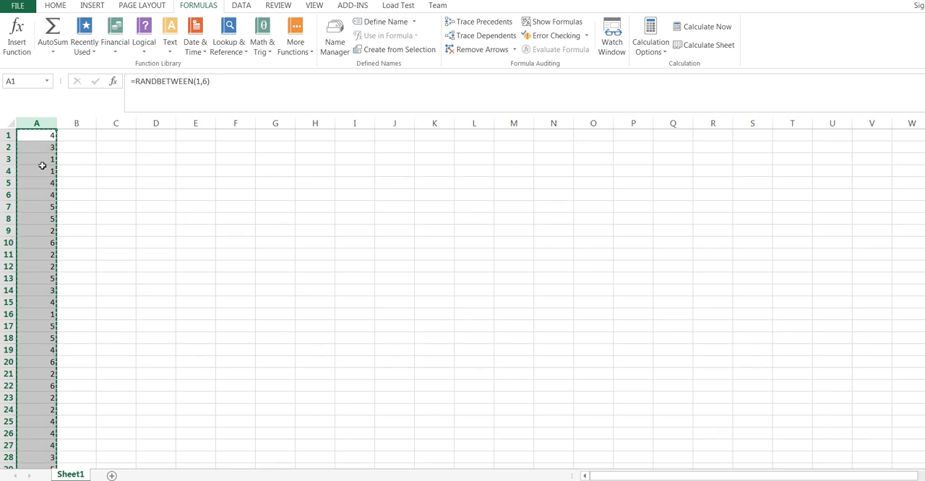
key("ctrl+v")
left_click(101, 171)
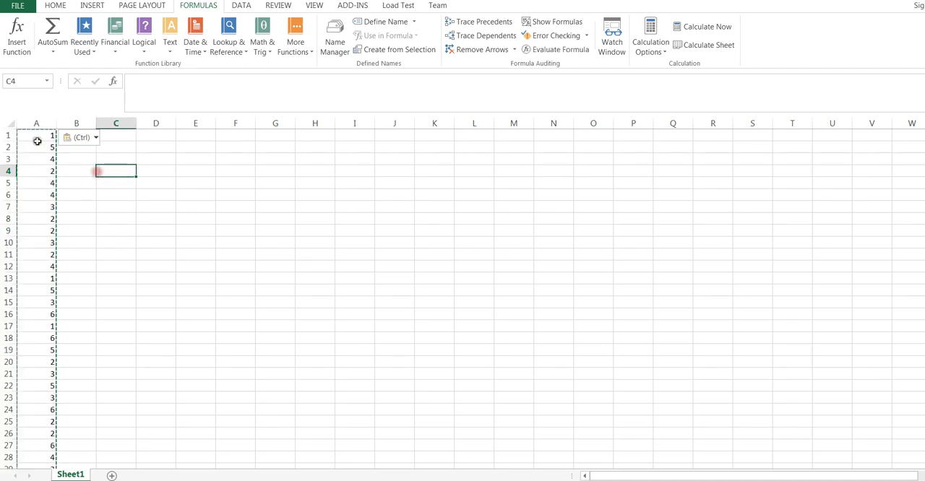
left_click(37, 140)
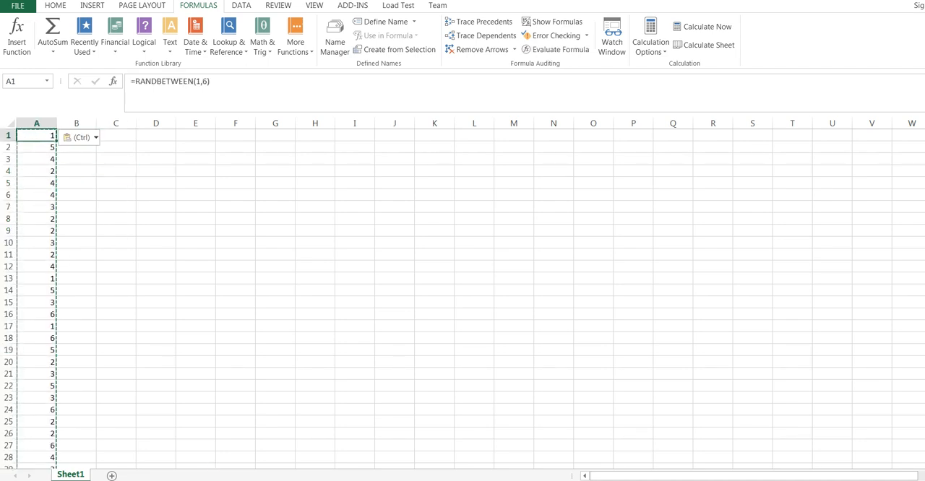
Step: Copy the selected numbers from Notepad and paste them over column A in Excel, accepting the size mismatch
key("alt+Tab")
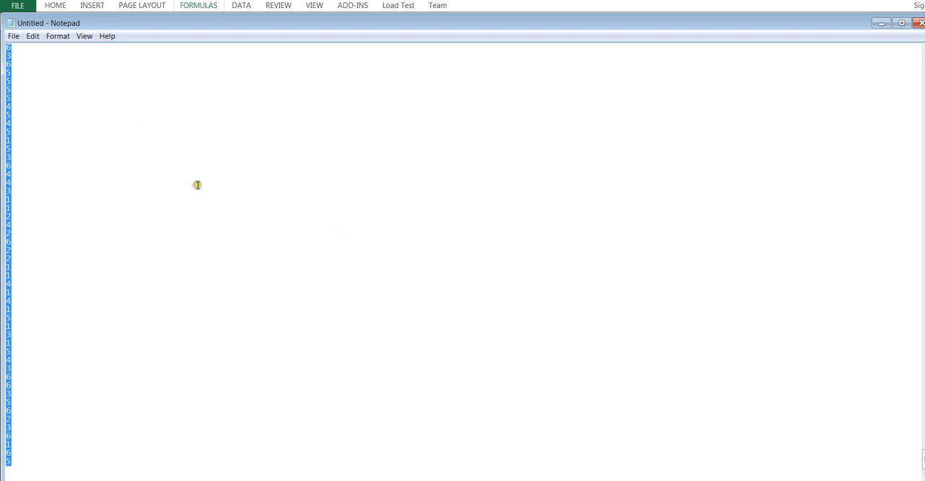
left_click(881, 24)
left_click(48, 123)
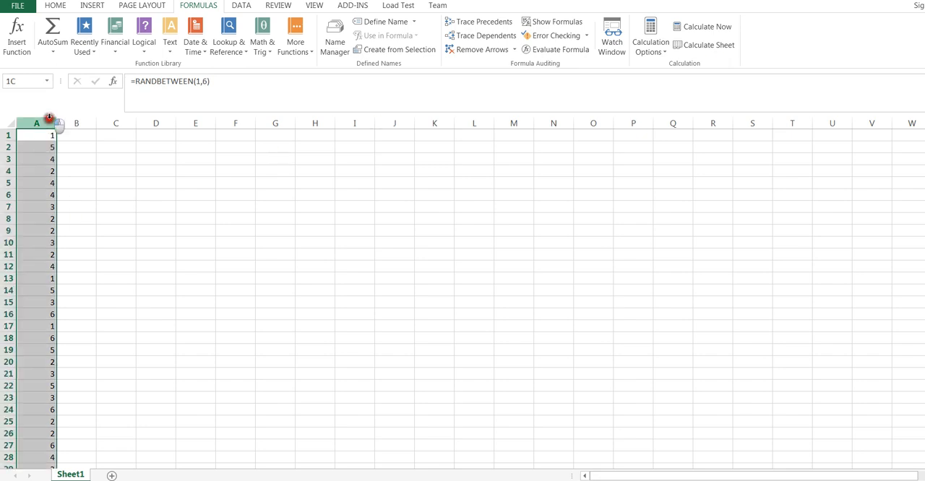
key("ctrl+v")
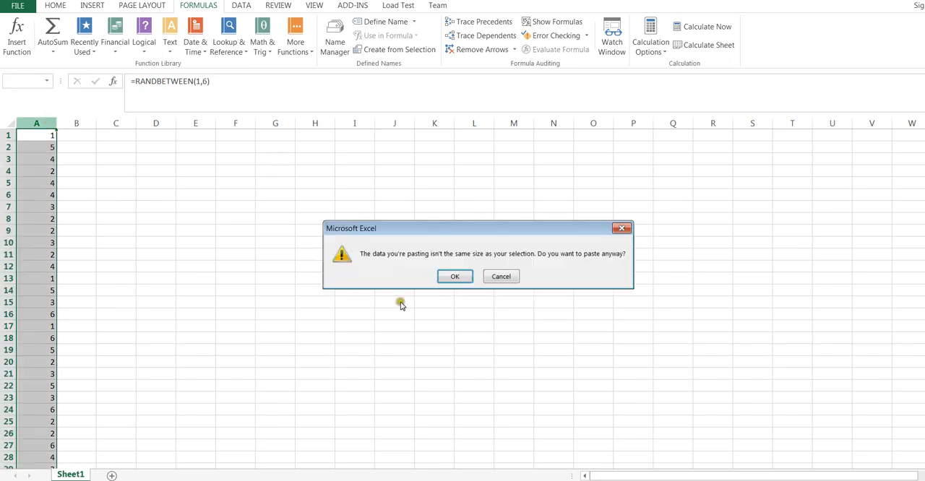
left_click(456, 278)
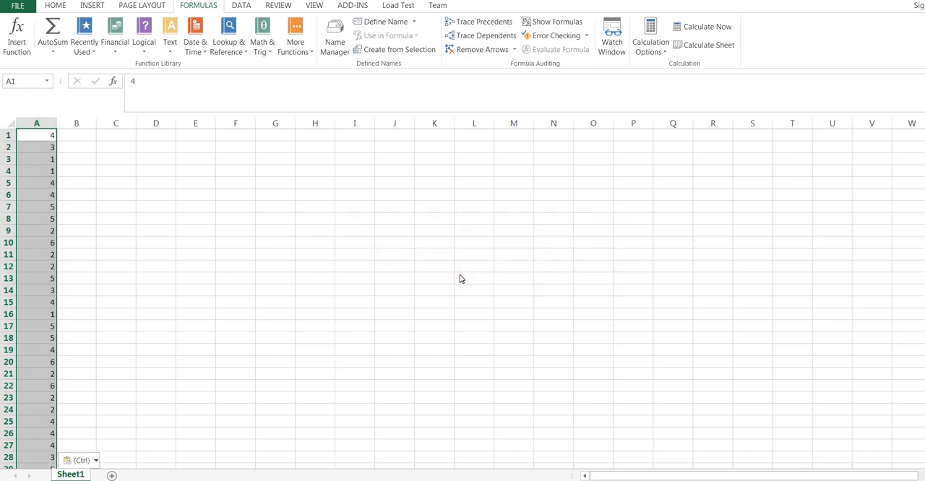
Step: Examine several cells in column A to see whether they hold plain numbers or the RANDBETWEEN formula
left_click(37, 160)
left_click(41, 147)
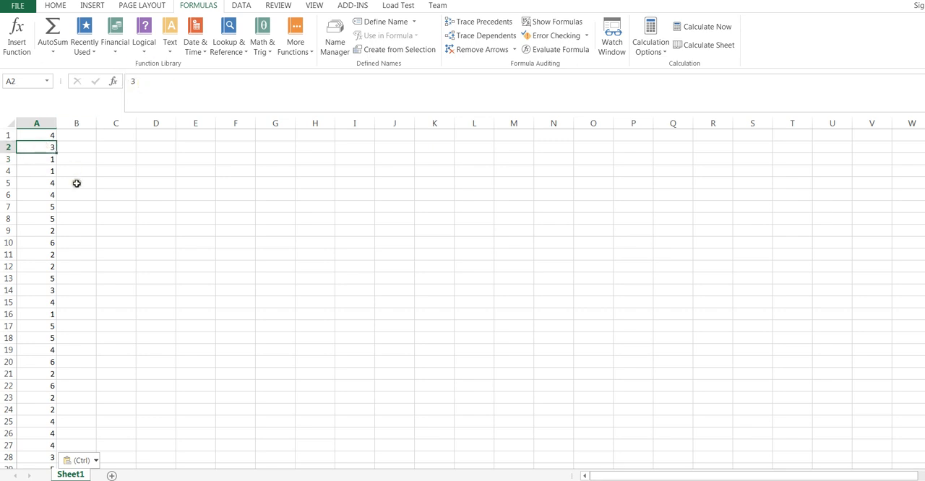
left_click(40, 200)
left_click(40, 220)
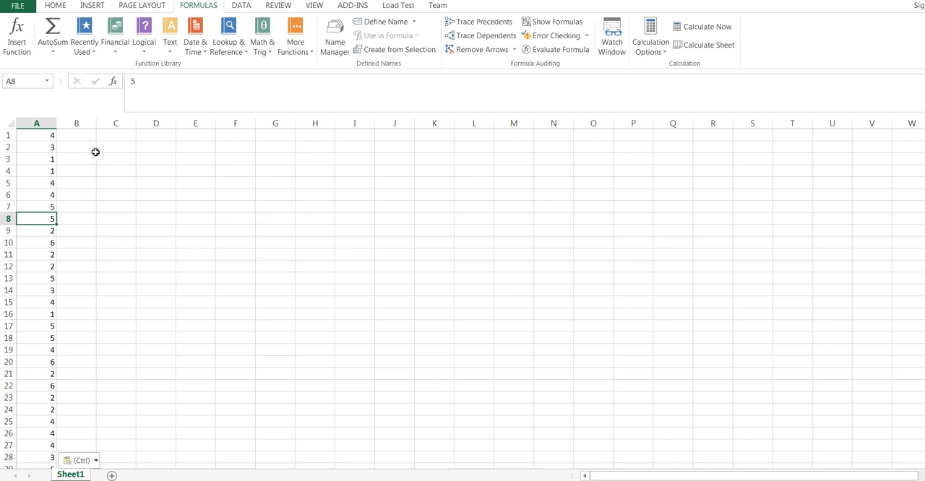
left_click(34, 138)
left_click(35, 157)
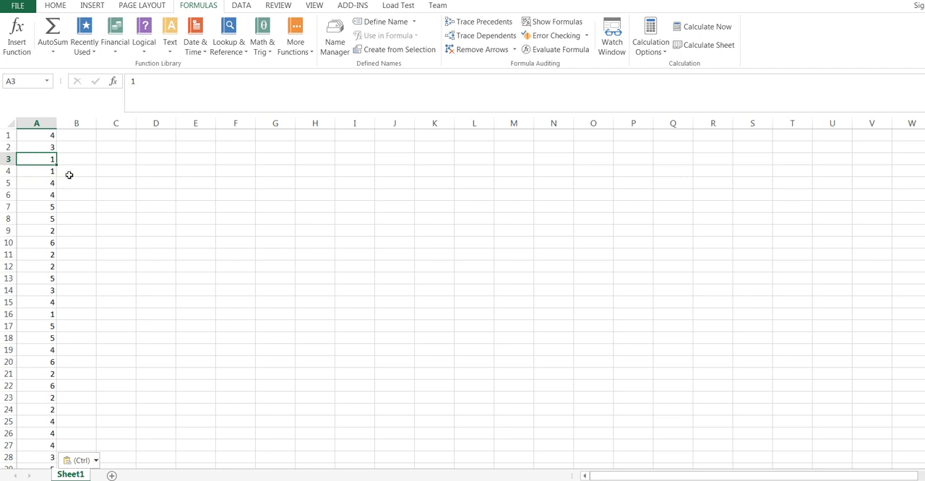
mouse_move(924, 143)
left_mouse_down()
mouse_move(924, 439)
mouse_move(924, 142)
left_mouse_up()
left_click(23, 134)
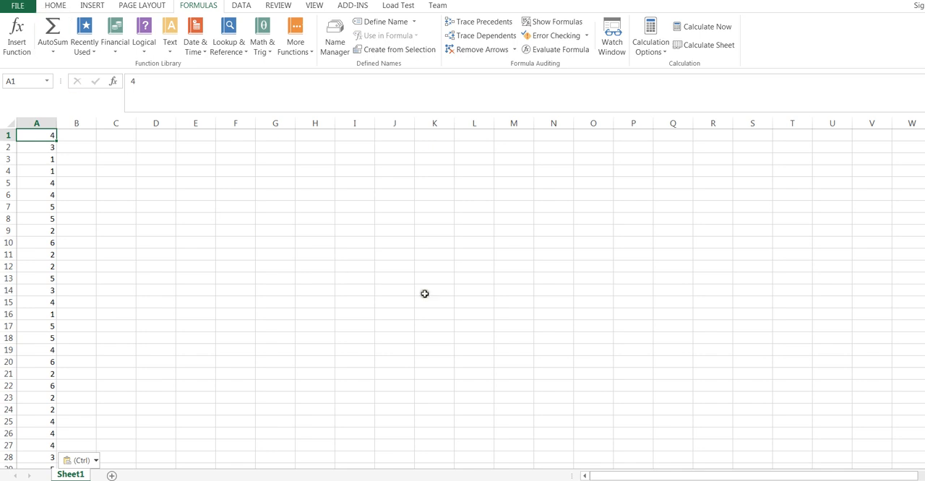
left_click(243, 7)
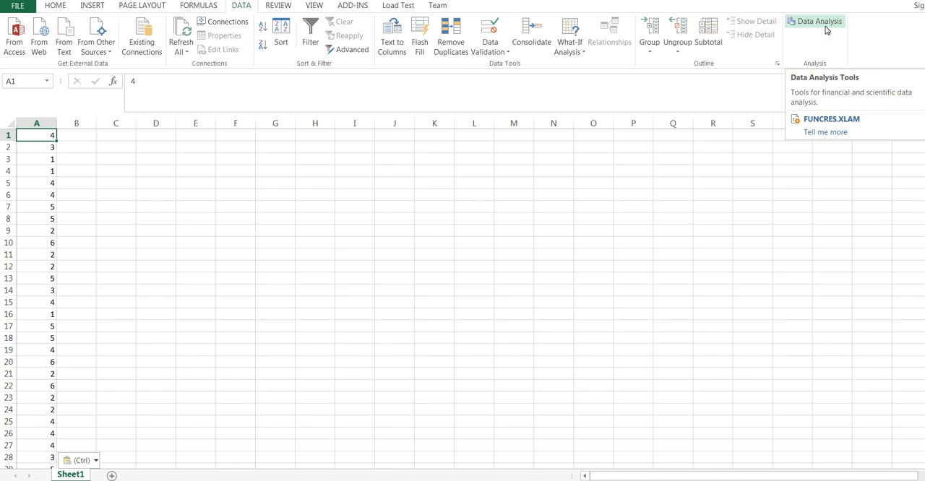
left_click(826, 30)
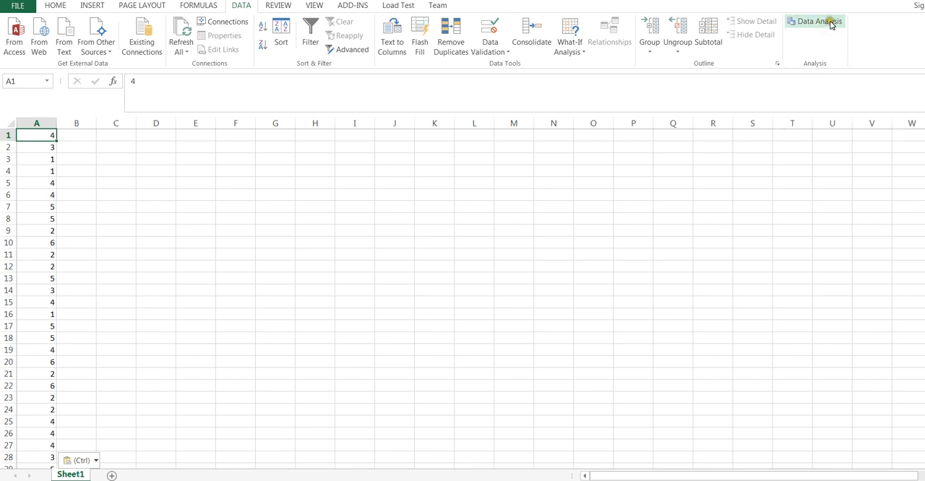
left_click(831, 23)
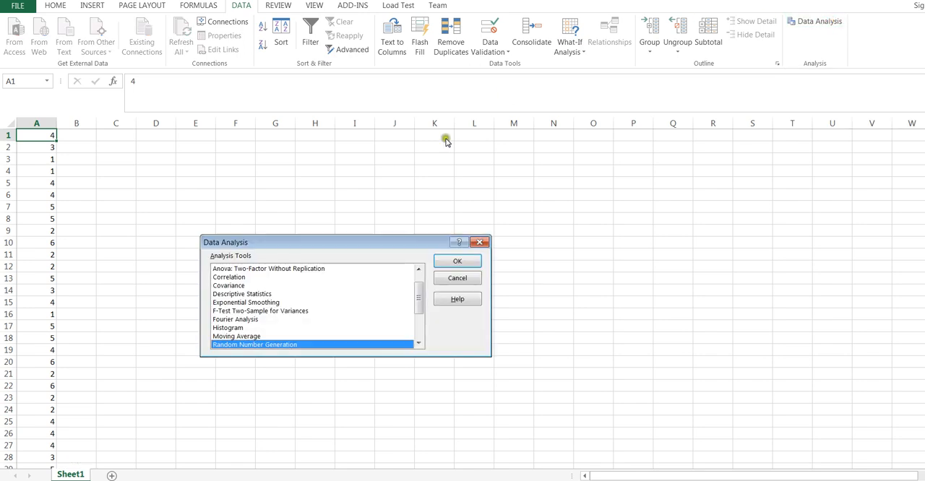
left_click(228, 329)
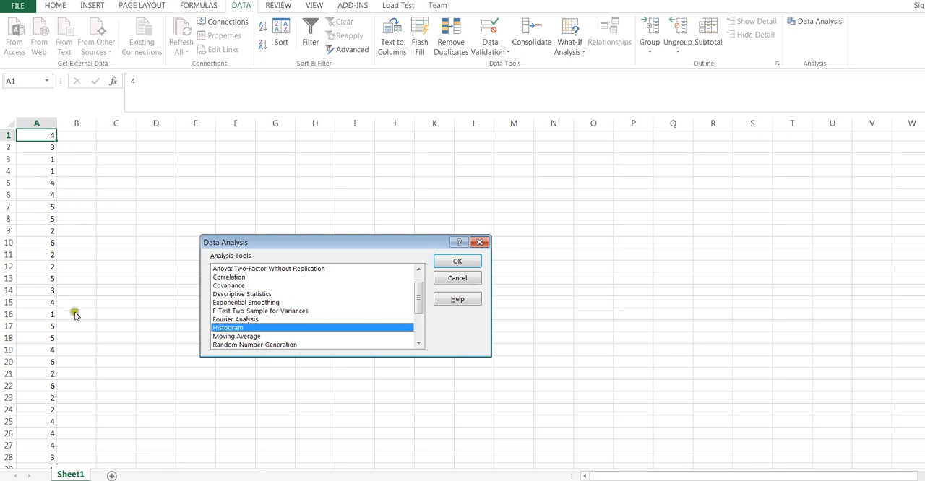
left_click(460, 263)
left_click_drag(326, 210, 281, 170)
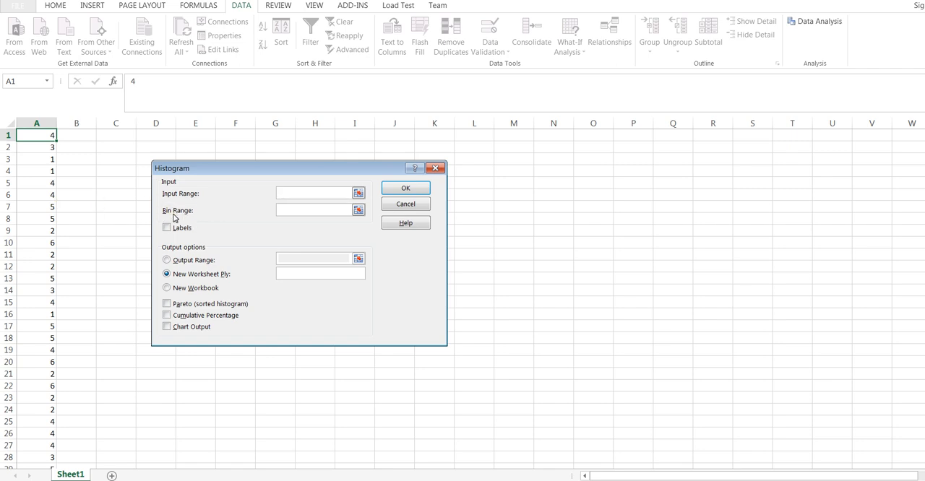
left_click(435, 168)
key("Return")
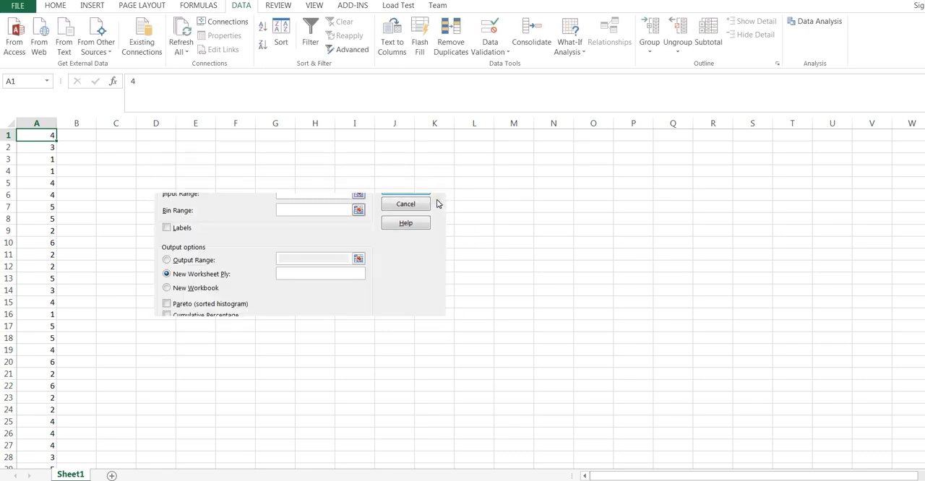
left_click(477, 268)
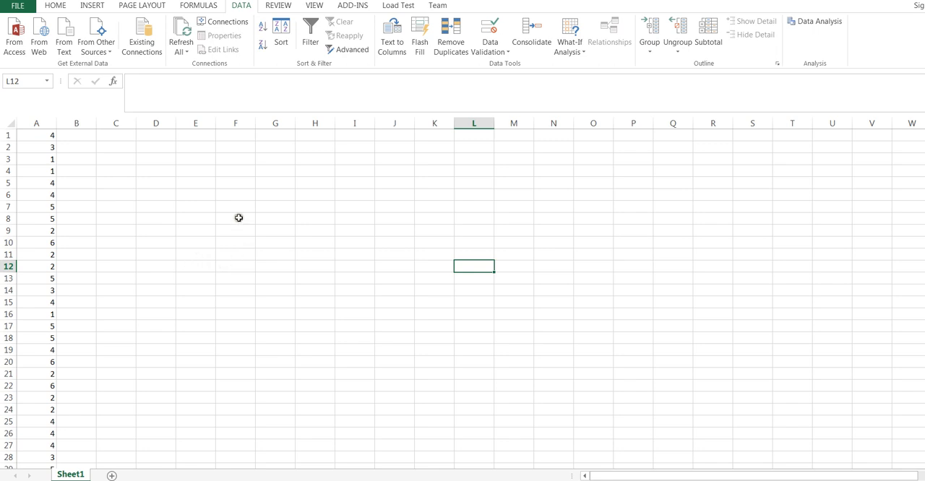
Step: Enter the bin values 1, 2, 3, 4, 5 and 6 in cells C2 through C7
left_click(126, 150)
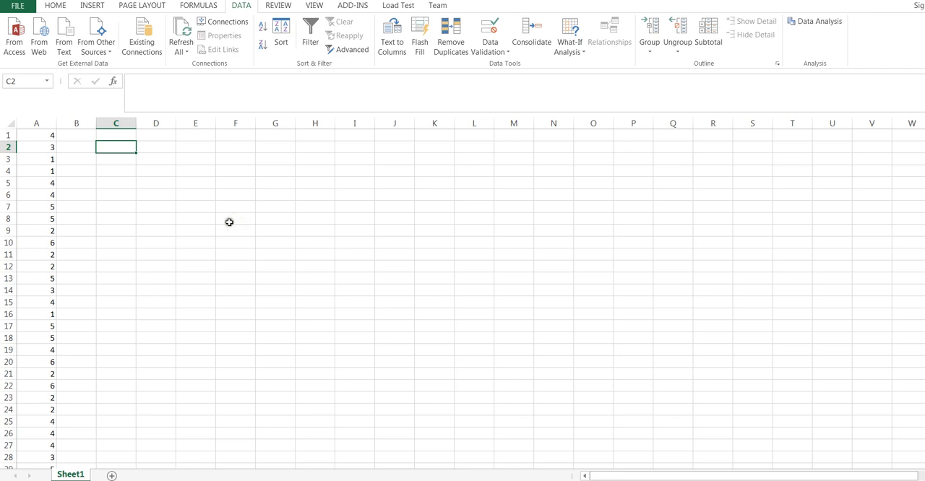
type("1")
left_click(123, 159)
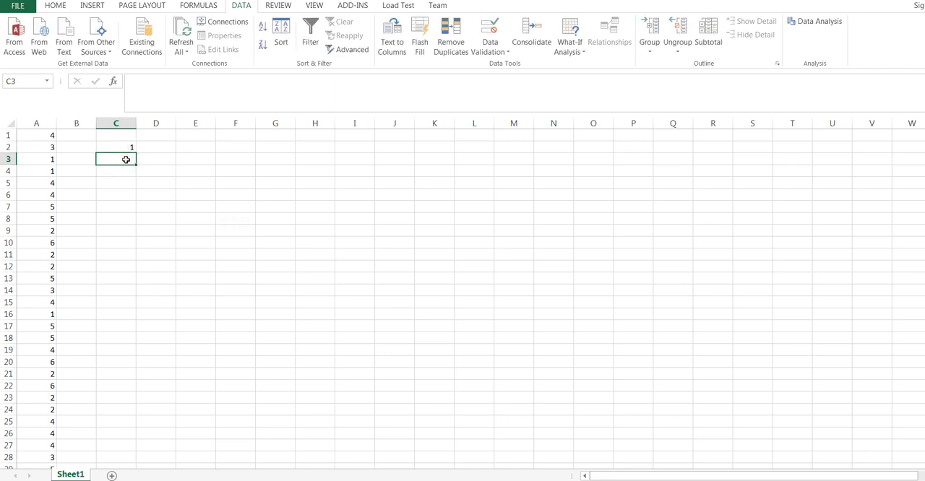
type("2")
left_click(117, 171)
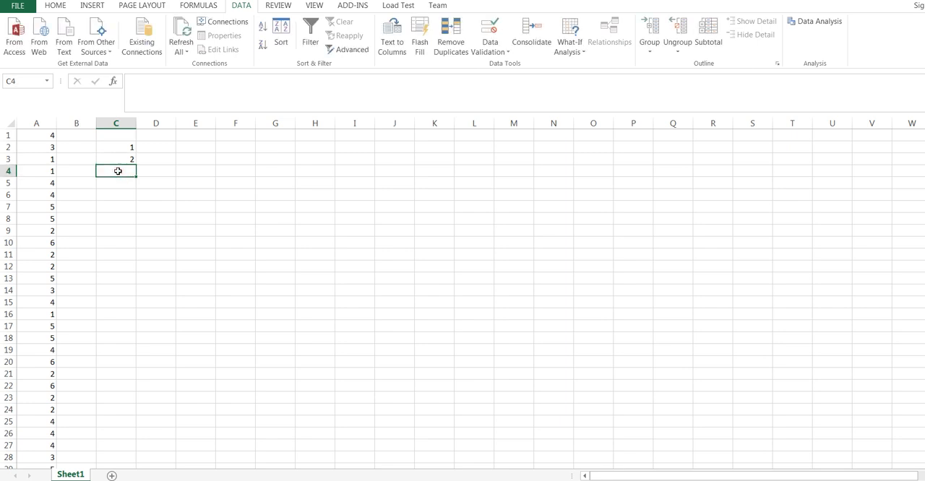
type("3")
left_click(118, 182)
type("4")
left_click(117, 194)
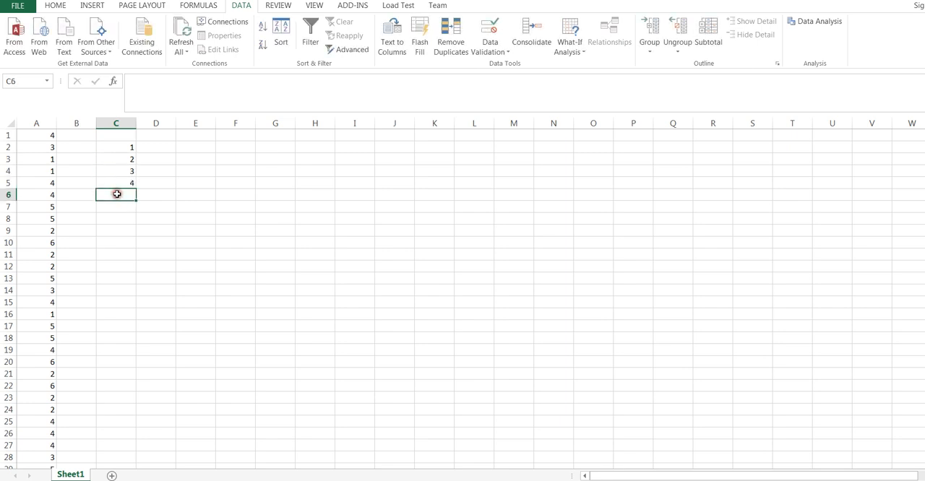
type("5")
left_click(120, 206)
type("6")
left_click(168, 252)
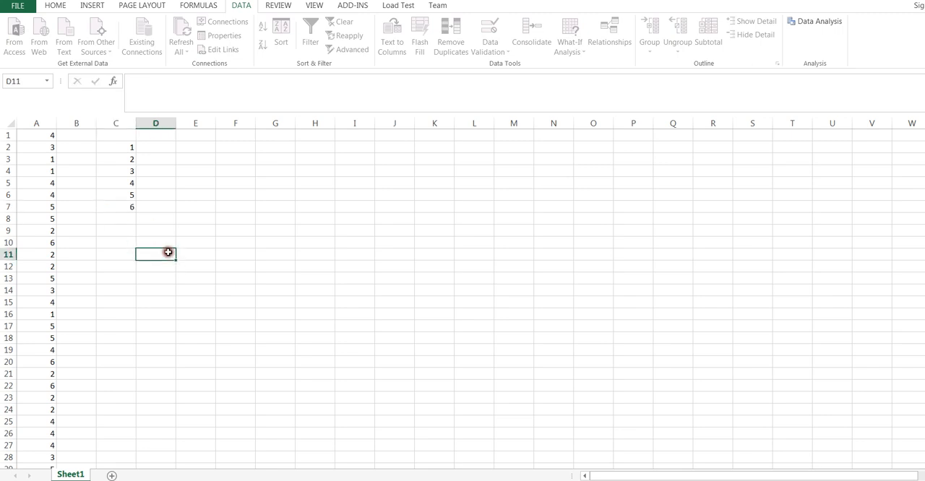
Step: Review the bin values in cells C2 to C7 one by one
left_click_drag(126, 147, 121, 205)
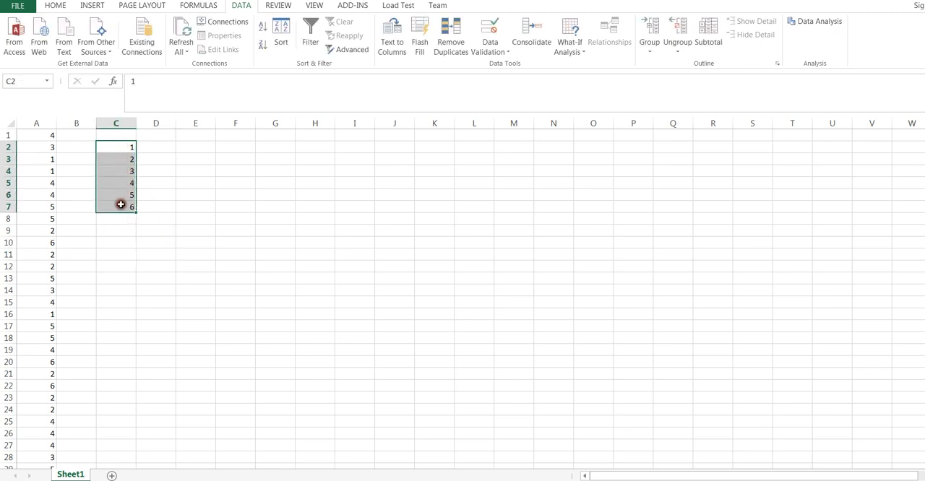
left_click(195, 207)
left_click(119, 148)
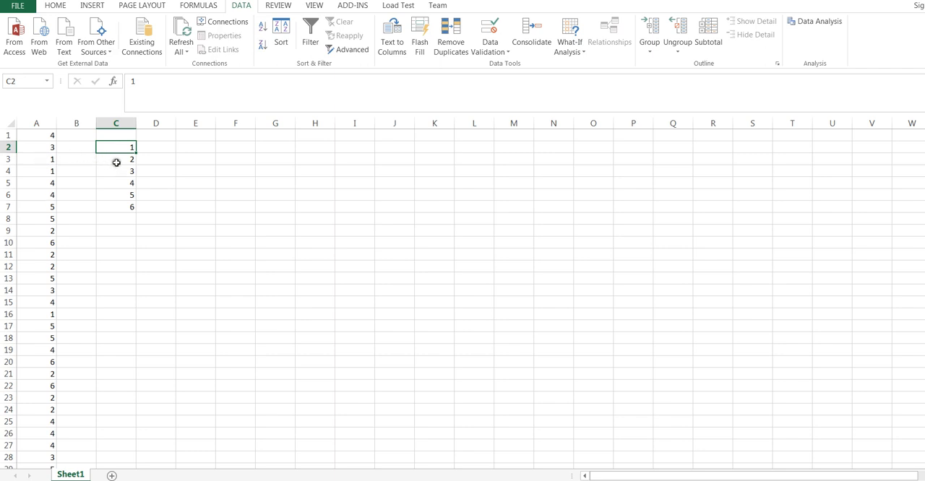
left_click(116, 162)
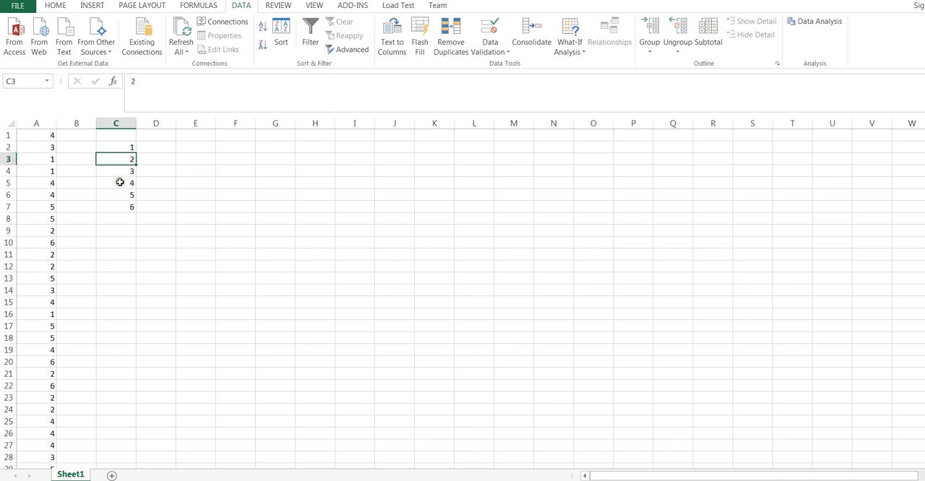
left_click(118, 172)
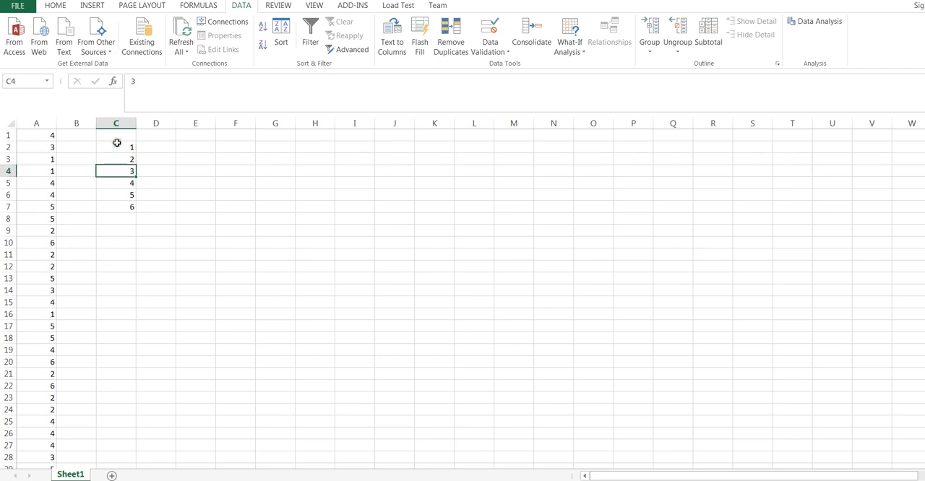
left_click(118, 145)
left_click(119, 162)
left_click(118, 170)
left_click(112, 183)
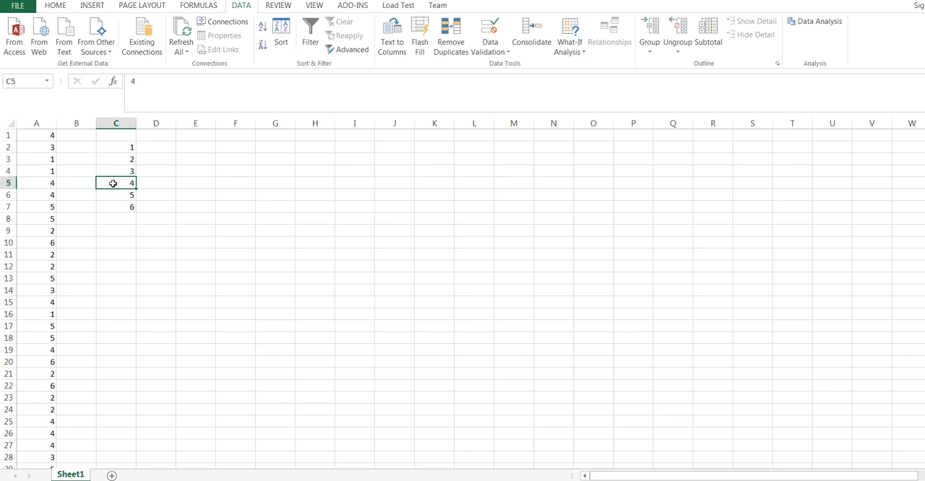
left_click_drag(116, 145, 115, 203)
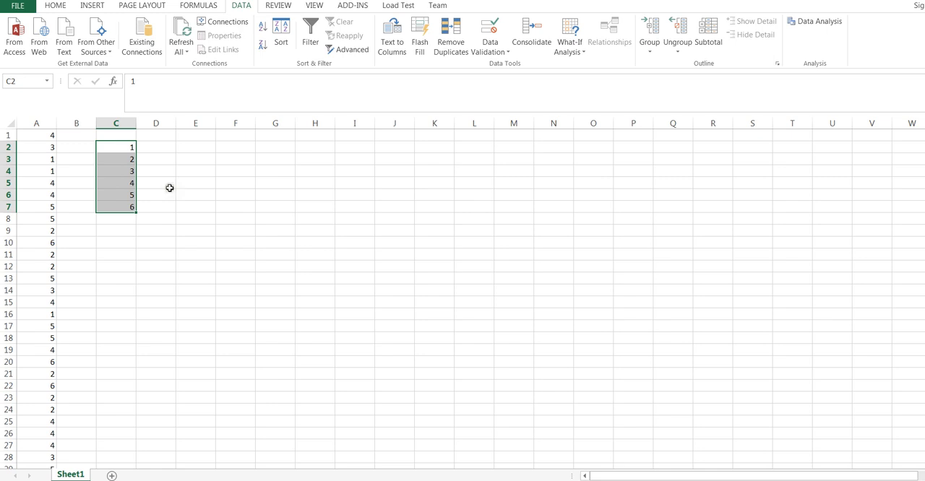
left_click(118, 145)
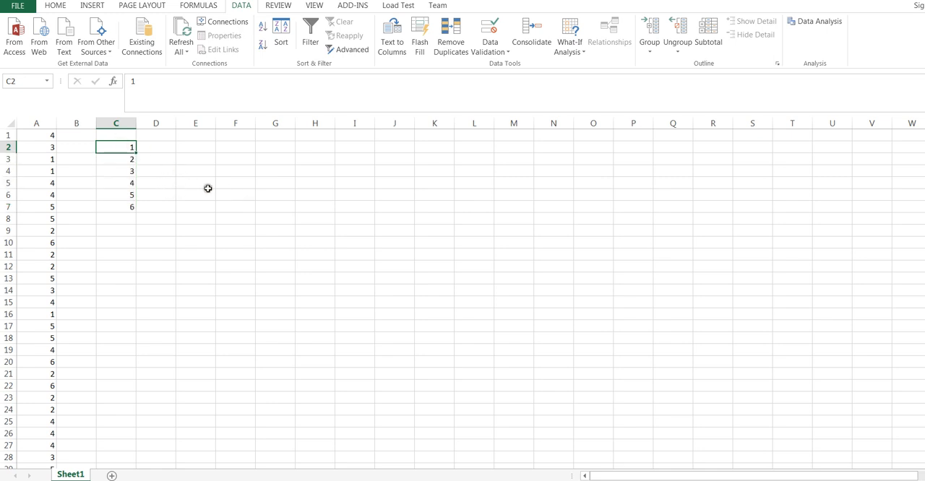
left_click(190, 172)
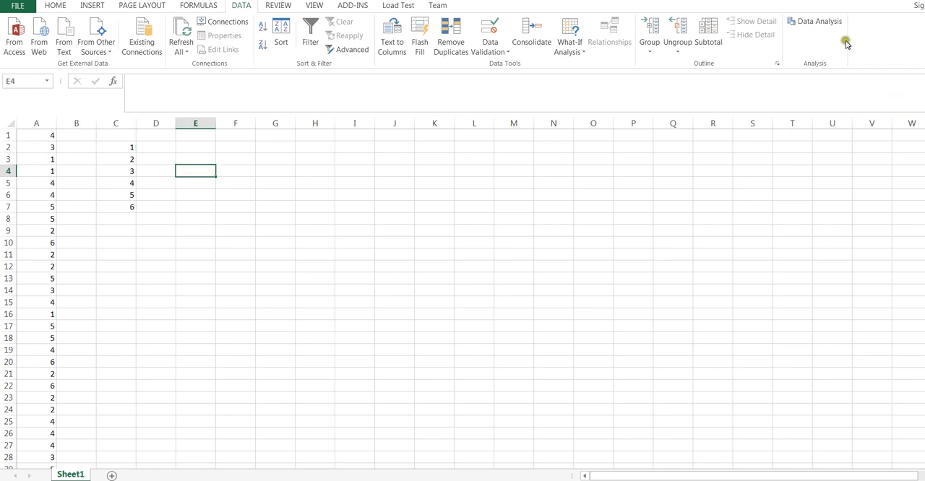
Step: Start the Histogram analysis tool and set its input range to the die rolls in A1:A1000
left_click(826, 21)
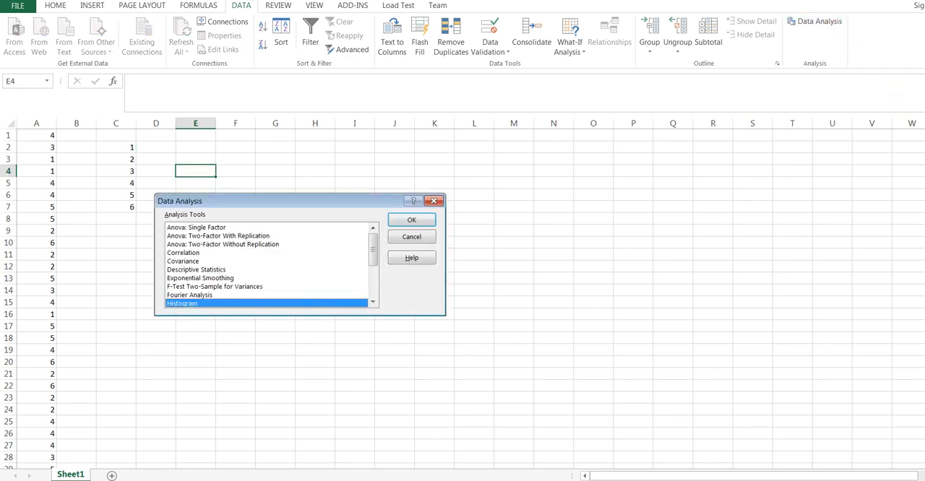
left_click(205, 303)
left_click(412, 220)
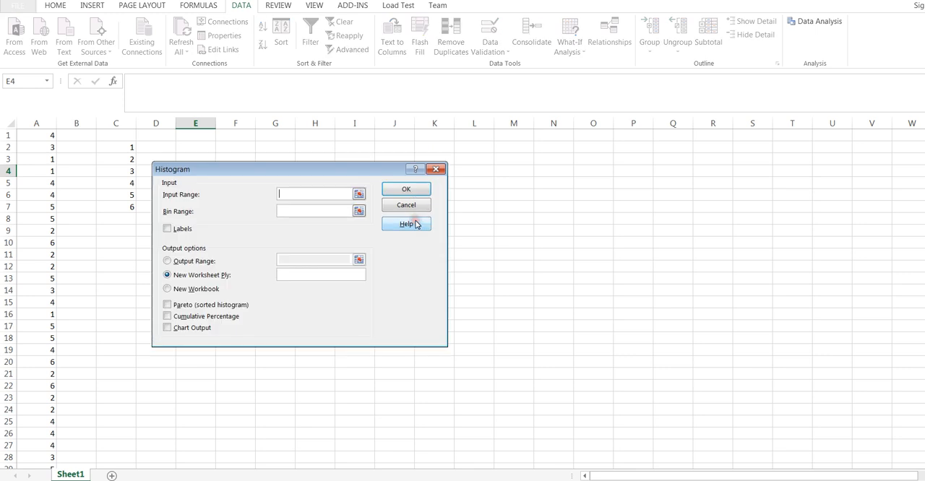
left_click_drag(300, 167, 352, 160)
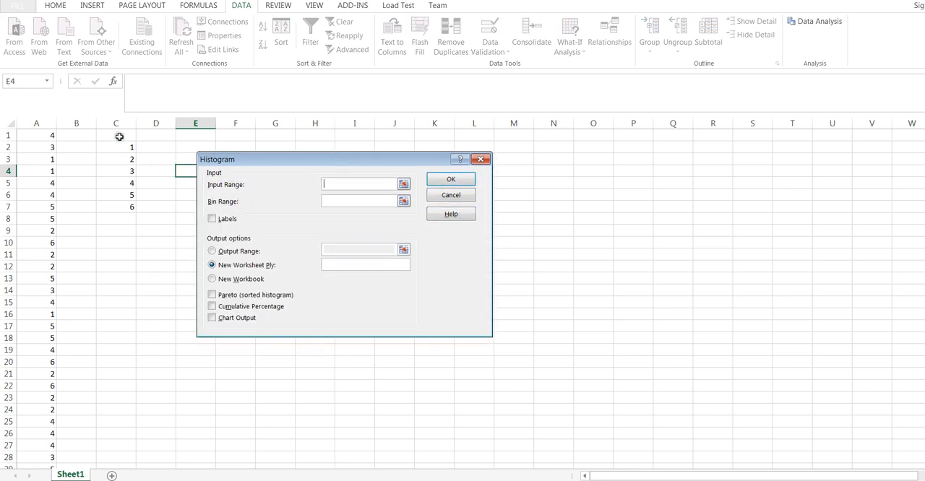
left_click(337, 185)
left_click(41, 138)
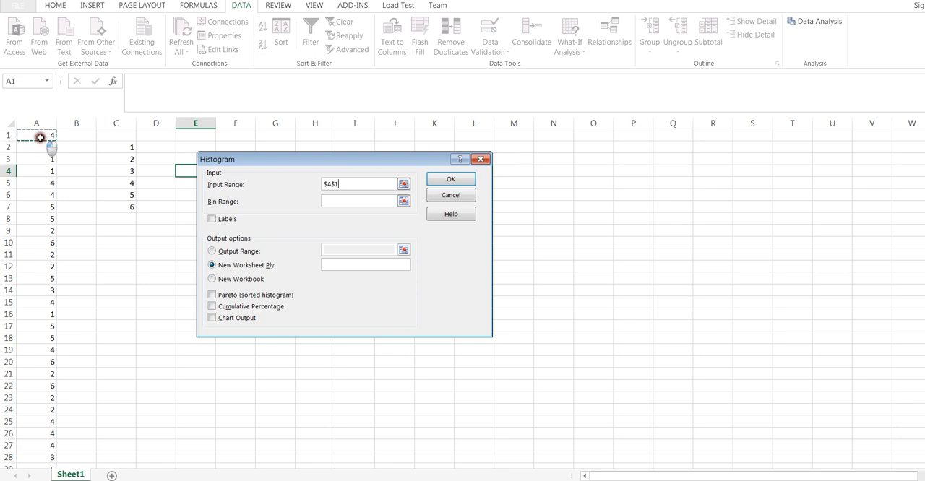
left_click_drag(40, 137, 33, 444)
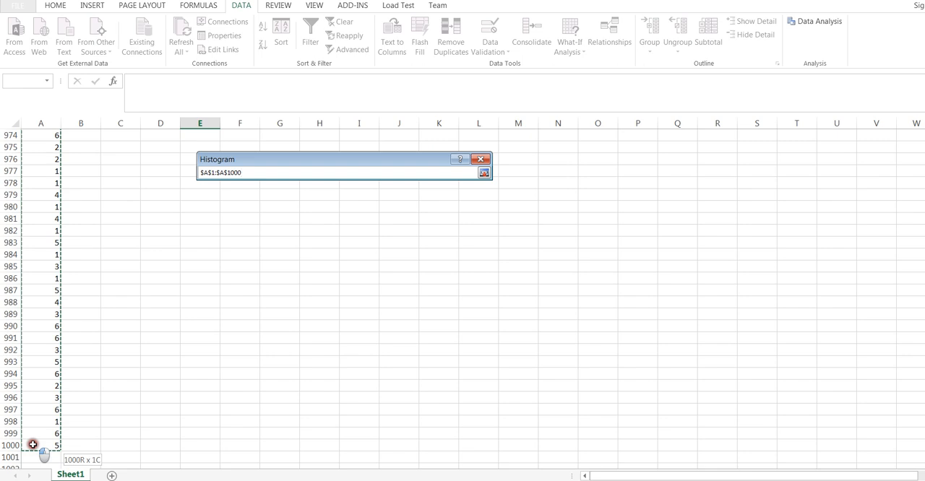
left_click_drag(32, 444, 32, 444)
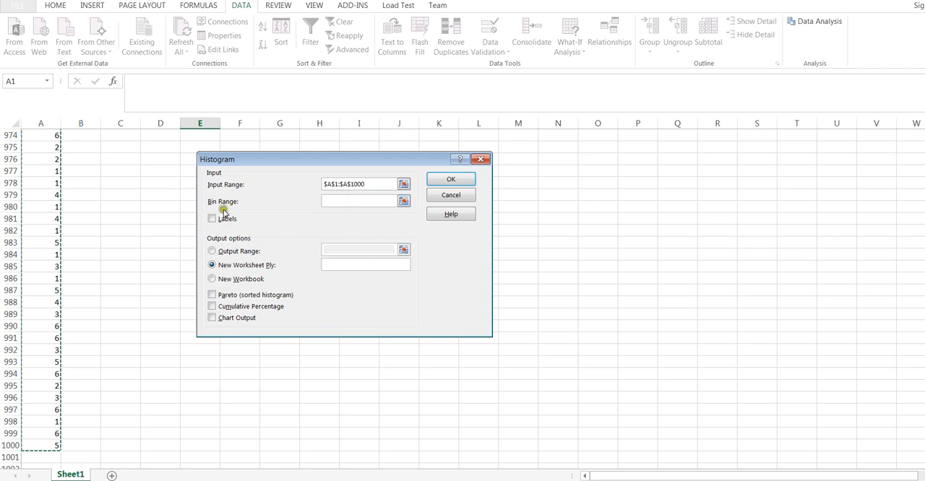
Step: Set the histogram's bin range to the bin values in cells C2:C7
left_click(344, 203)
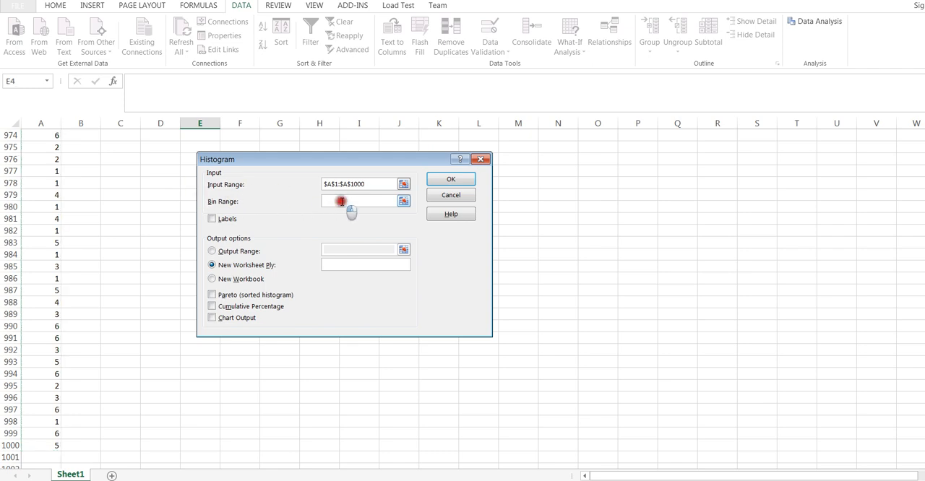
scroll(149, 219, "up", 5)
scroll(145, 219, "up", 20)
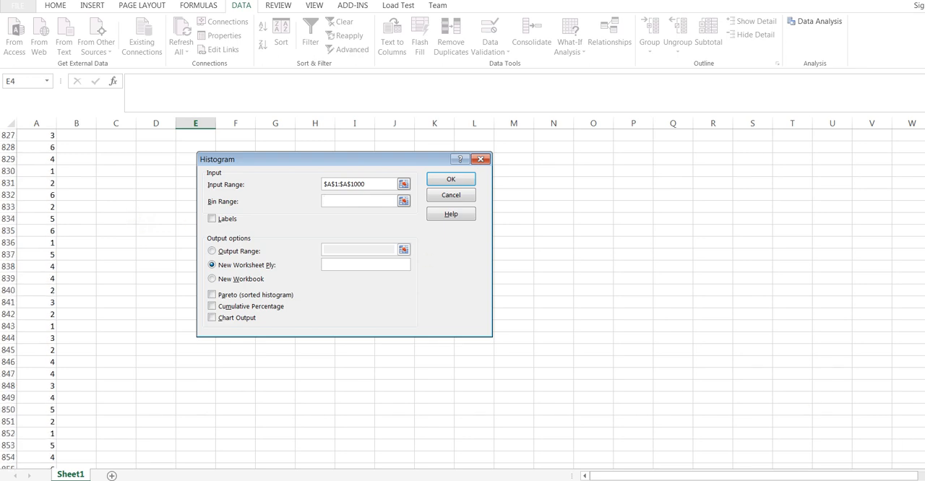
left_click_drag(924, 408, 924, 136)
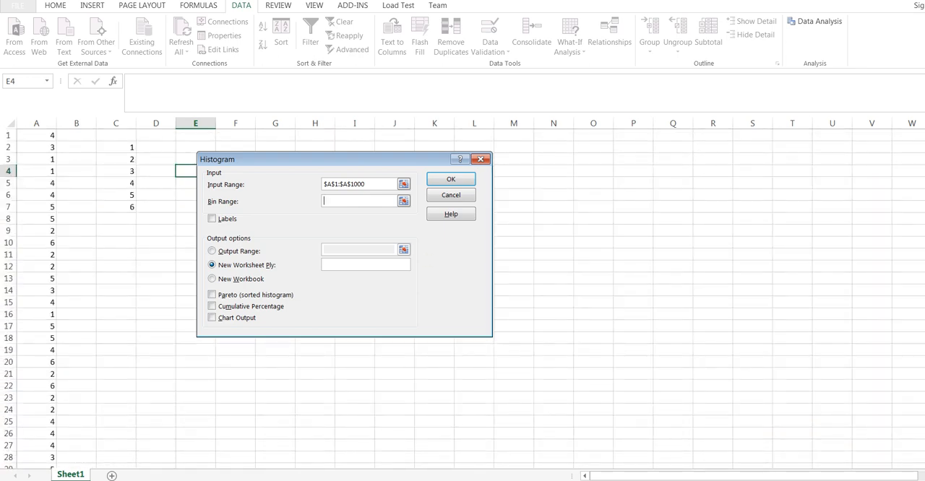
left_click(328, 201)
left_click_drag(108, 147, 109, 202)
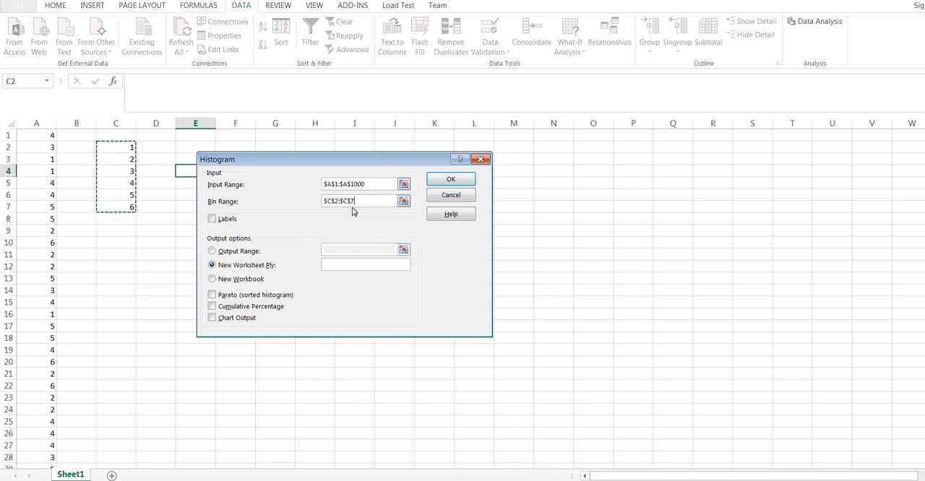
Step: Place the histogram results on the current worksheet with E7 as the output range
left_click(209, 258)
left_click_drag(267, 160, 327, 159)
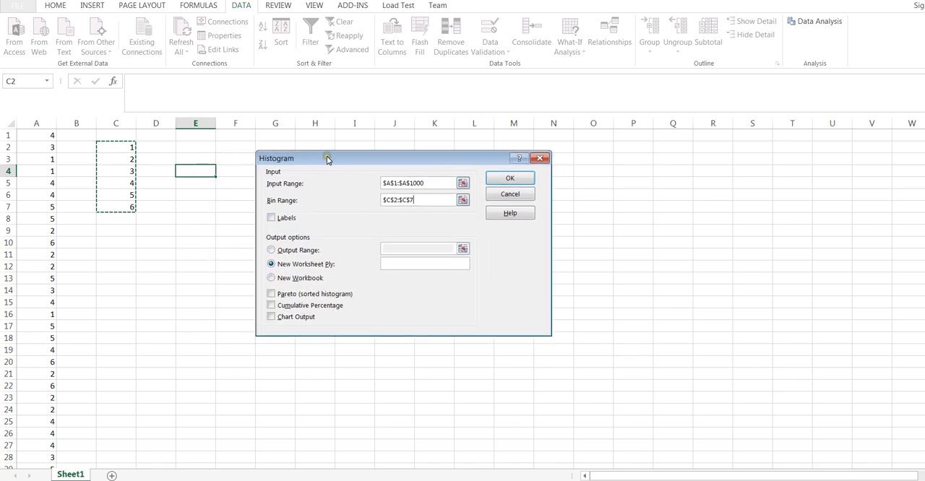
left_click(271, 251)
left_click(271, 250)
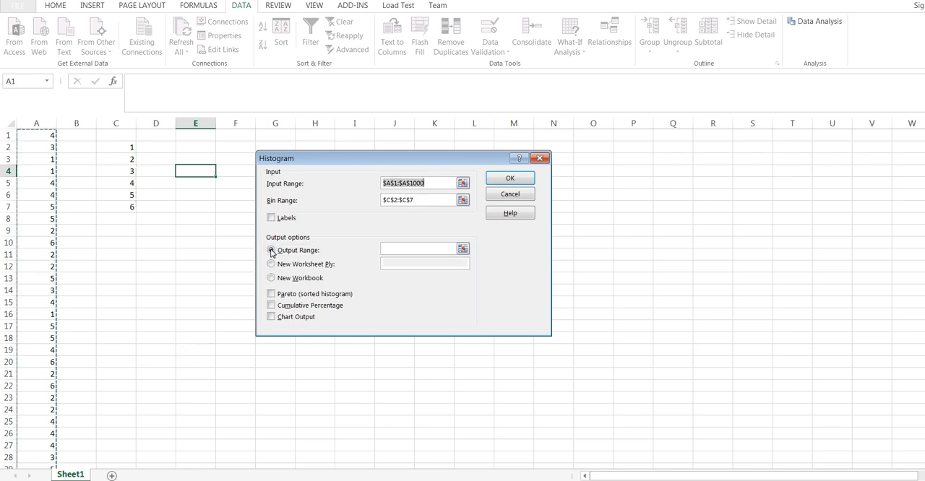
left_click(393, 250)
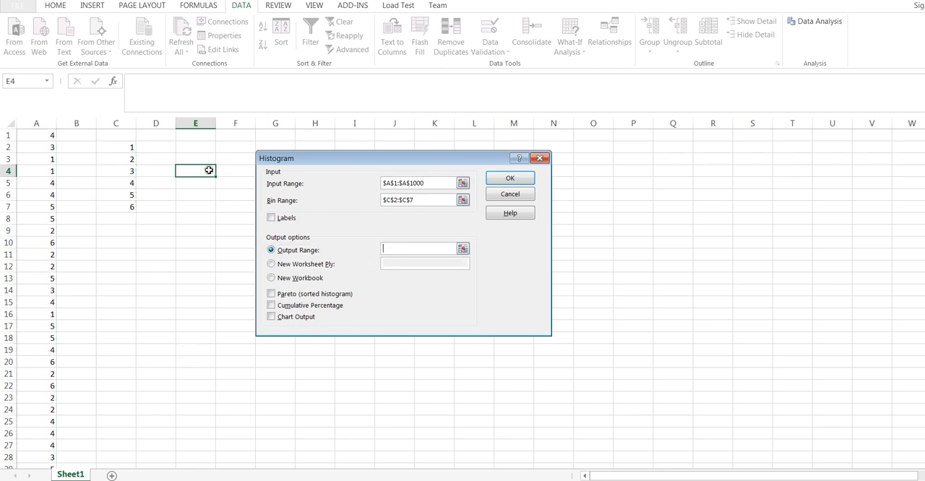
left_click(187, 206)
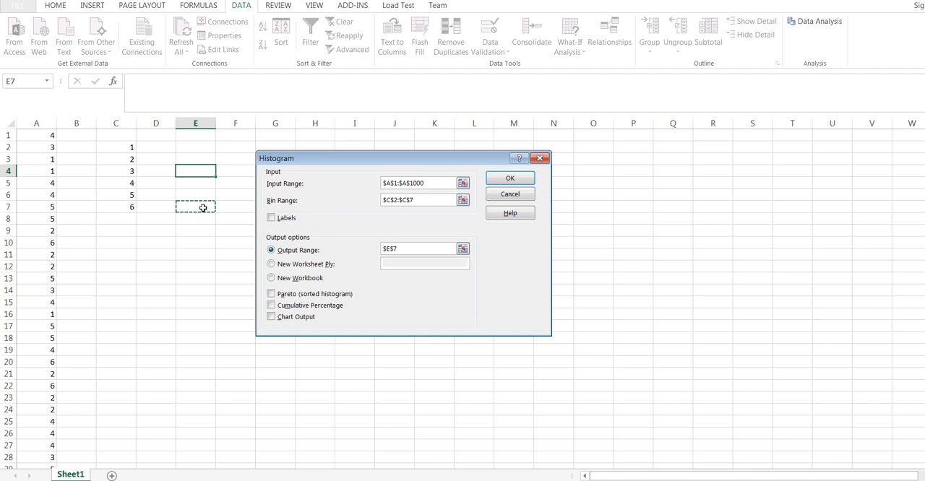
Step: Include Chart Output and Cumulative Percentage and generate the histogram
left_click(270, 317)
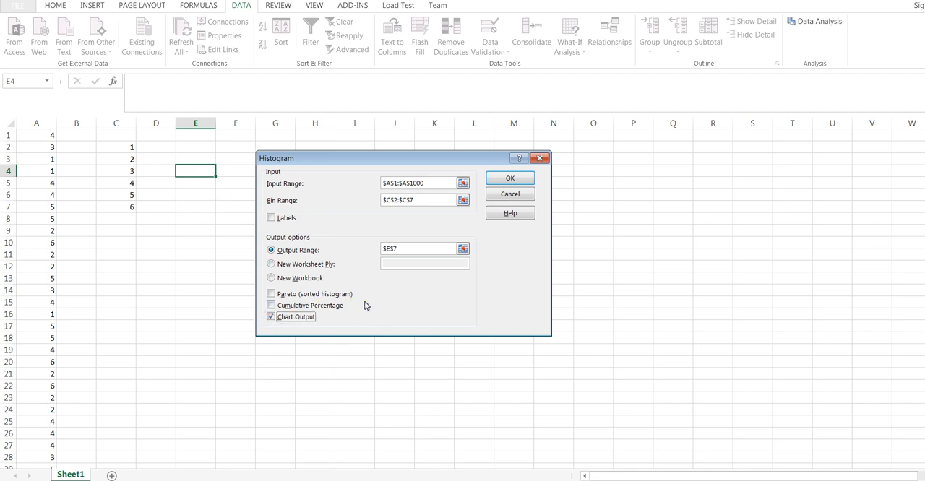
left_click(270, 305)
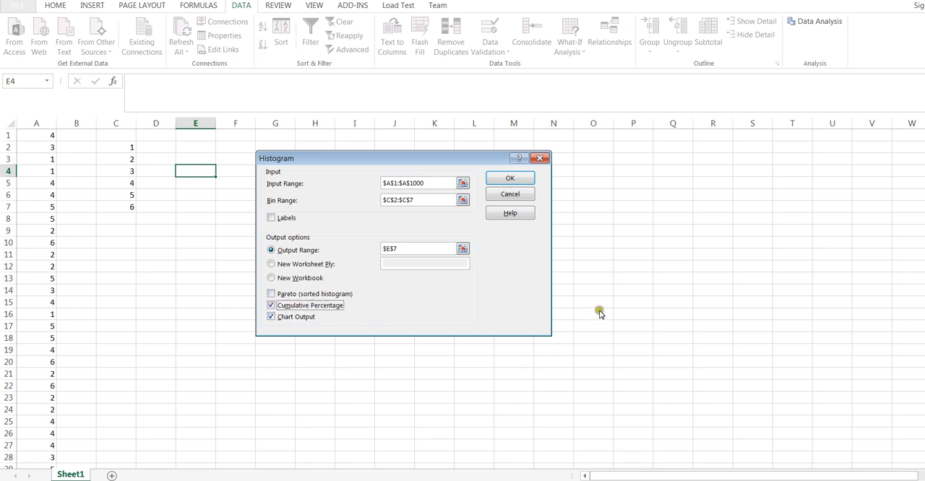
left_click(517, 182)
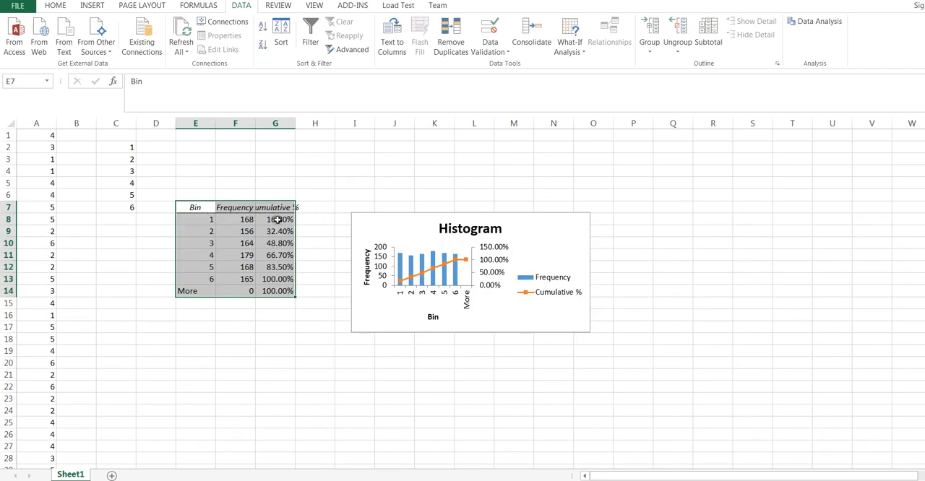
Step: Examine the frequencies of bins 1, 2 and 3 in the histogram's output table
left_click(195, 219)
left_click(243, 219)
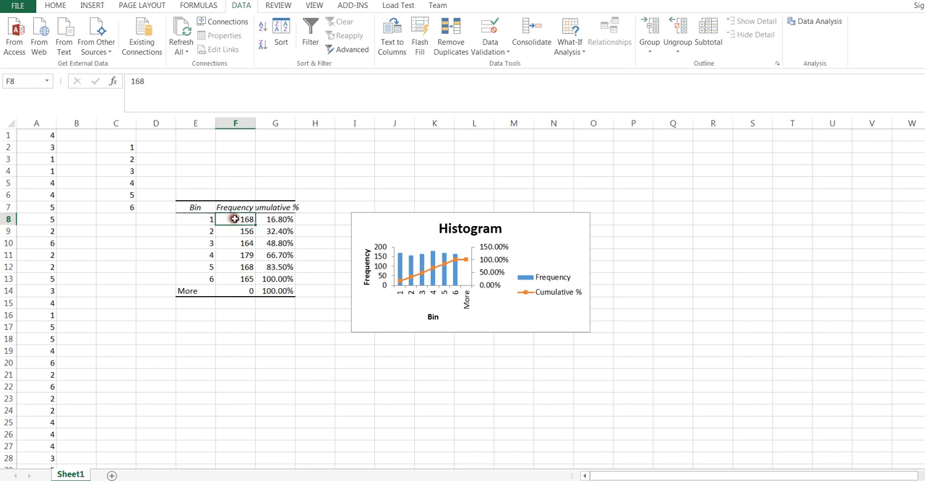
left_click(210, 219)
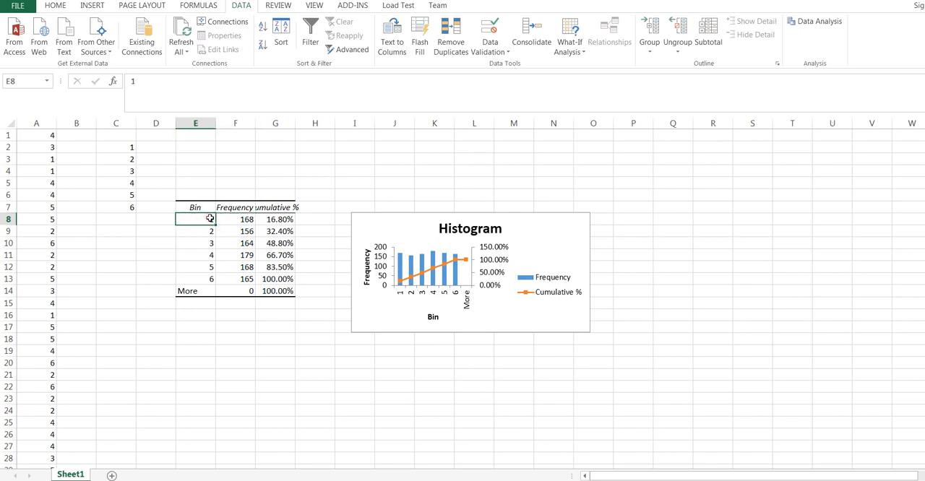
left_click(237, 231)
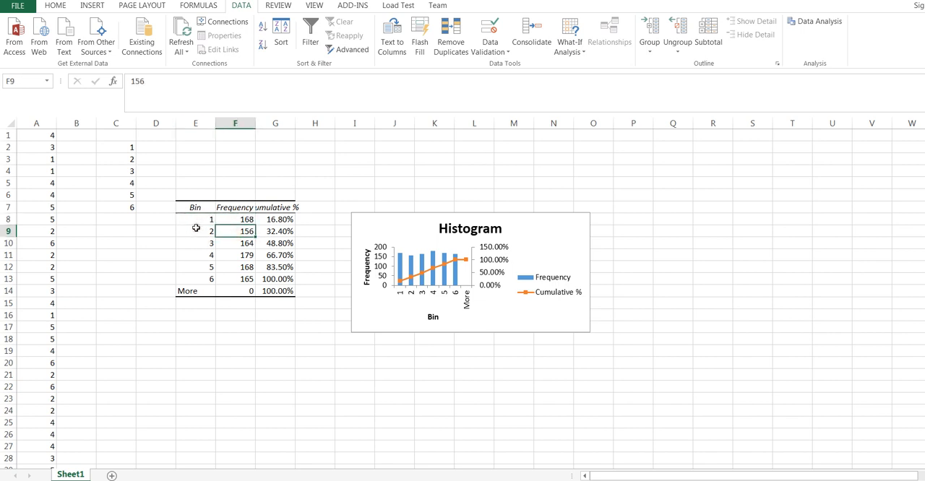
left_click(223, 244)
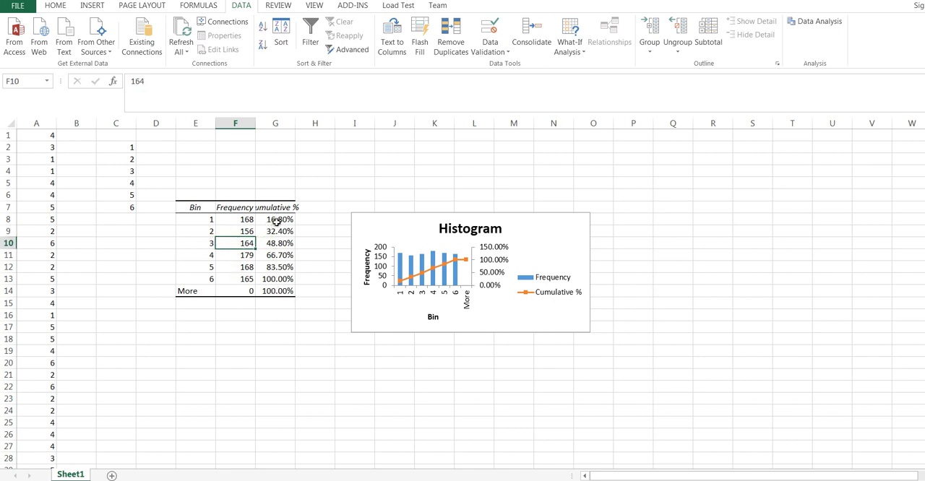
Step: Enlarge the histogram chart at two opposite corners and remove its Cumulative % line
left_click(393, 226)
left_click_drag(351, 213, 329, 190)
left_click_drag(588, 333, 668, 385)
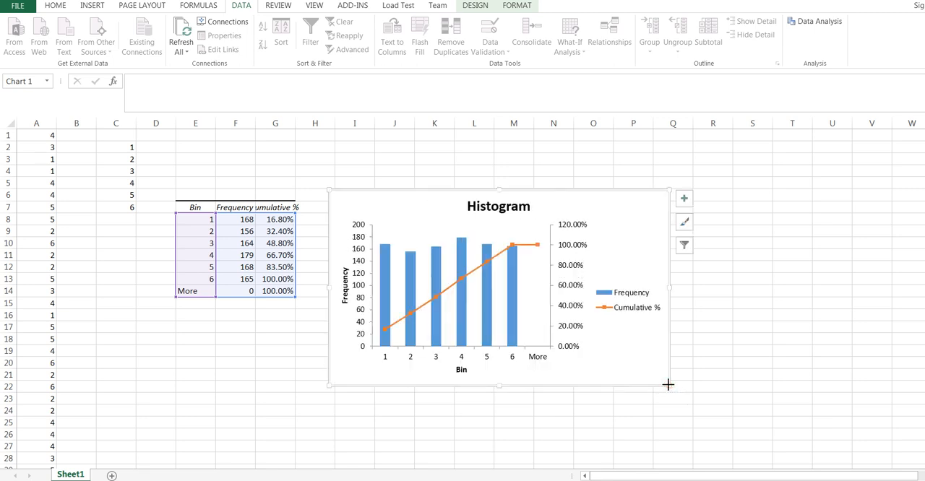
left_click(533, 247)
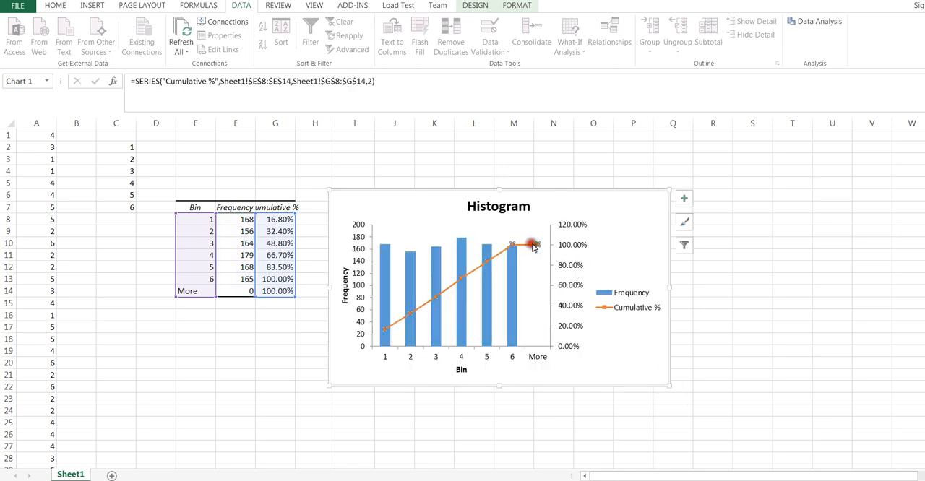
key("Delete")
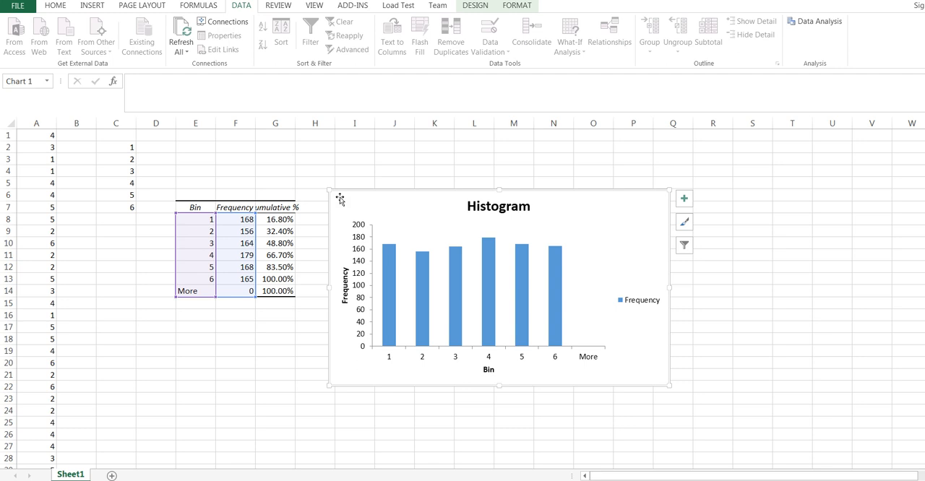
Step: Delete the histogram chart and the entire columns E to H that hold its frequency table
key("Delete")
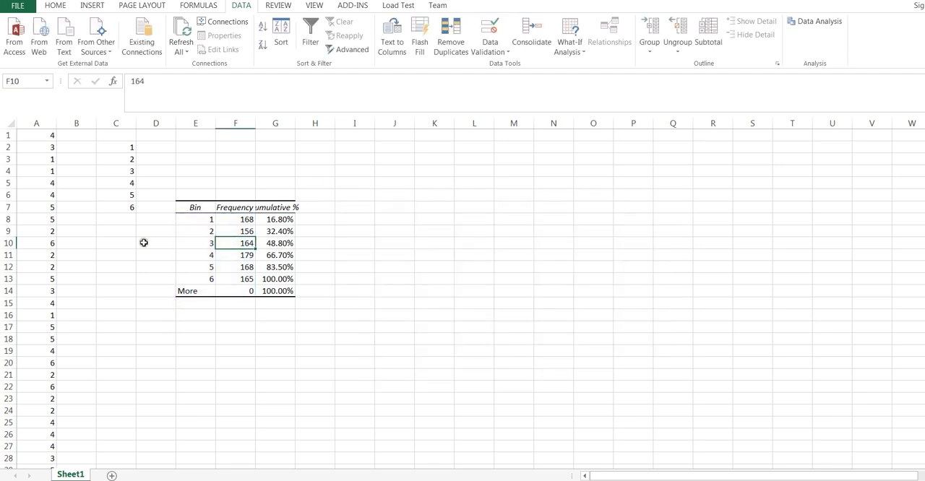
left_click_drag(186, 196, 302, 291)
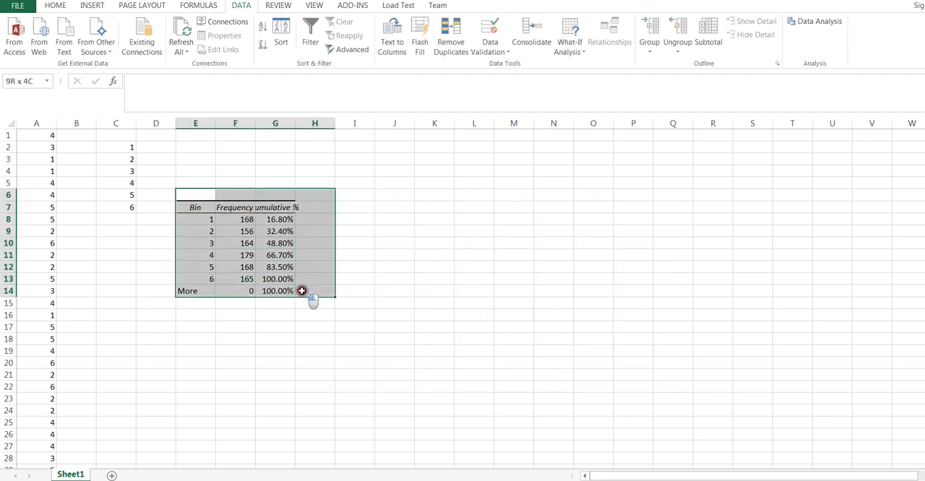
right_click(306, 235)
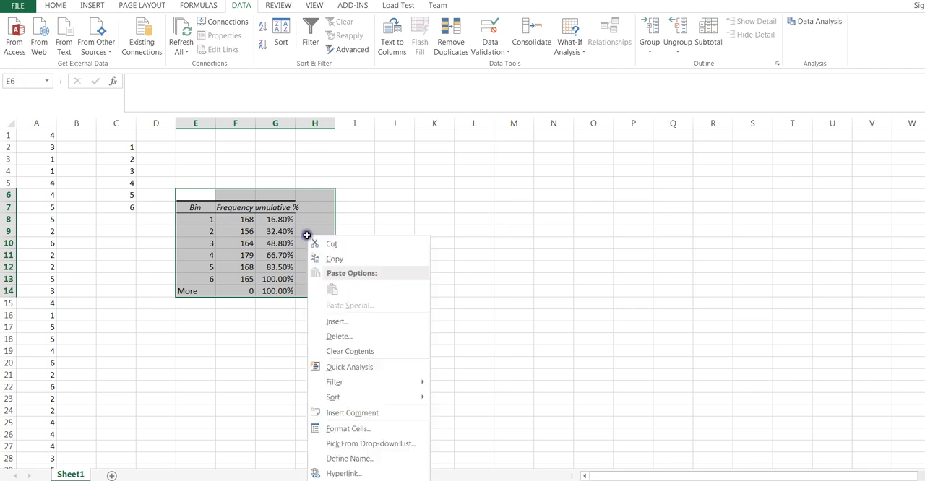
left_click(348, 337)
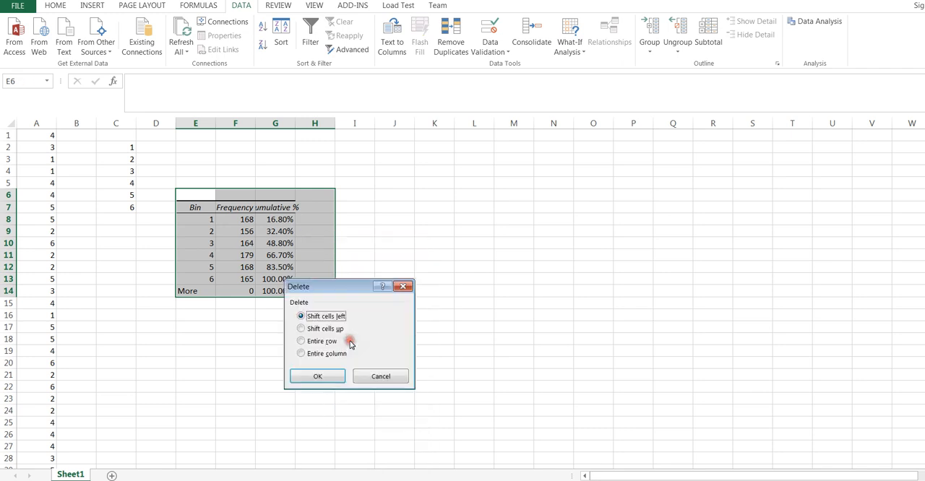
left_click(302, 354)
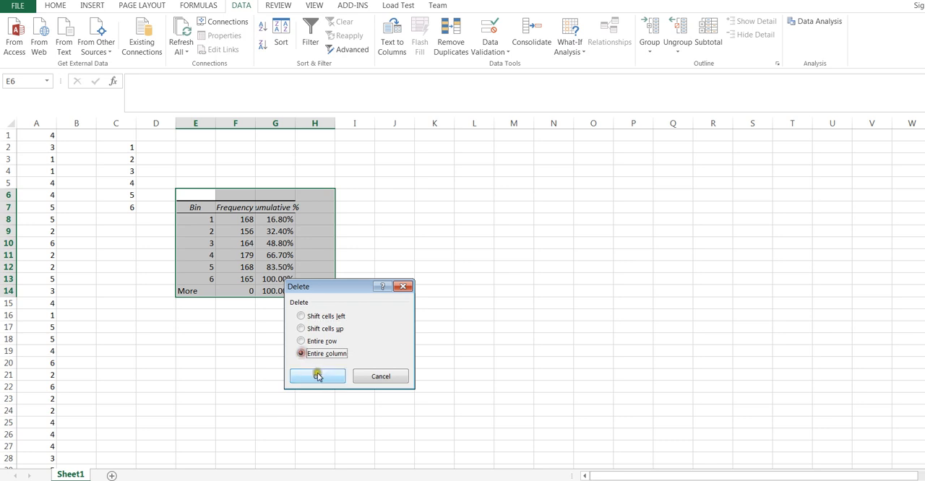
left_click(317, 376)
Step: Enter the headings Sample 1, S2 and S3 in cells E1, F1 and G1
left_click(512, 289)
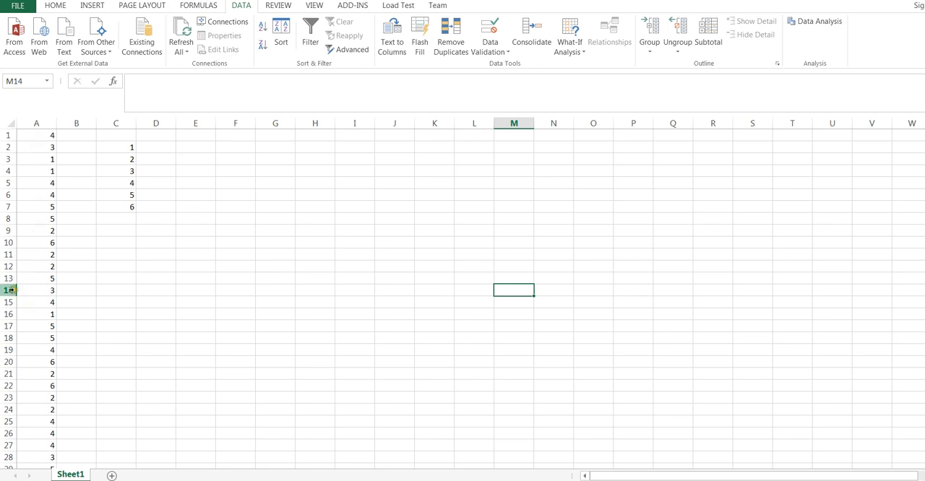
left_click(203, 137)
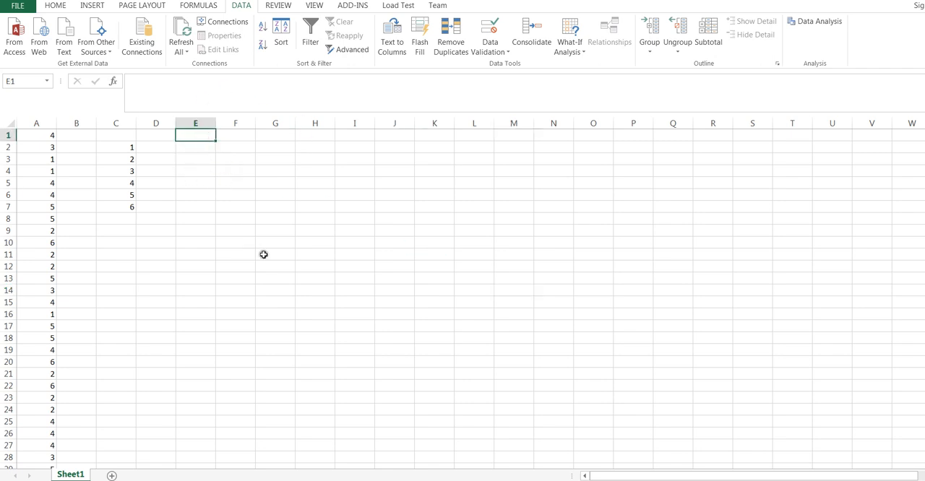
type("Sample 1")
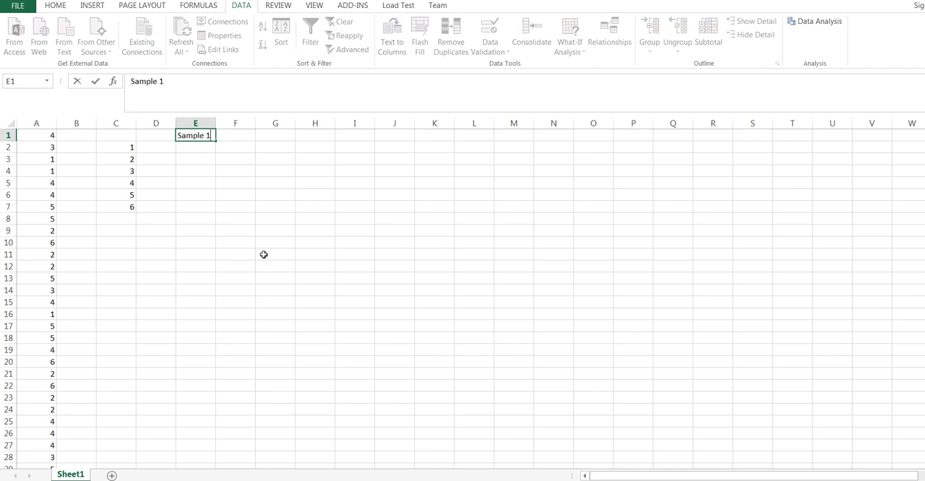
left_click(237, 135)
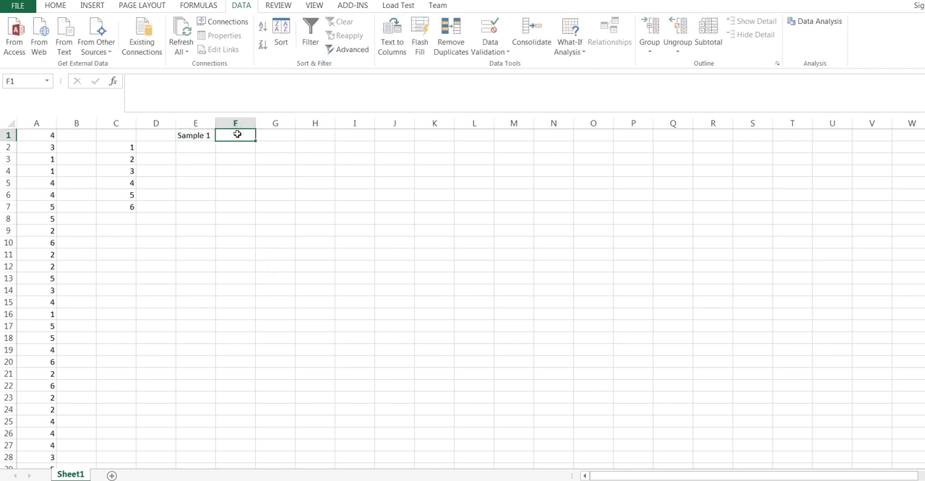
type("S2")
left_click(283, 136)
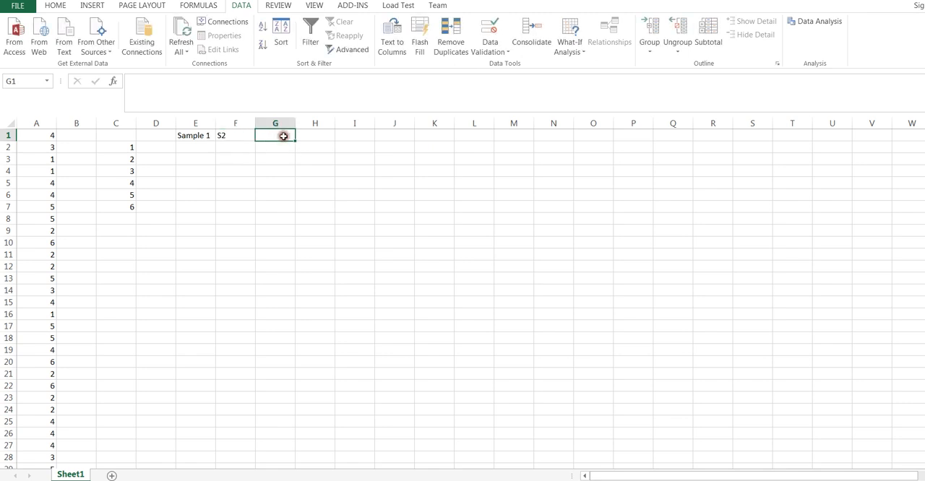
type("S")
Step: Continue the sample headings with S4, S5, S6, S7 and S8 in cells H1 to L1
left_click(303, 136)
type("S")
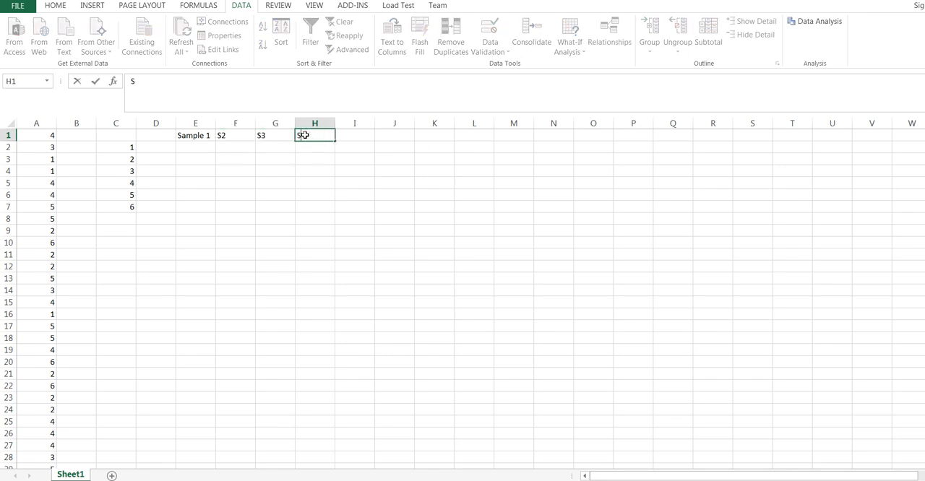
left_click(345, 134)
type("S5")
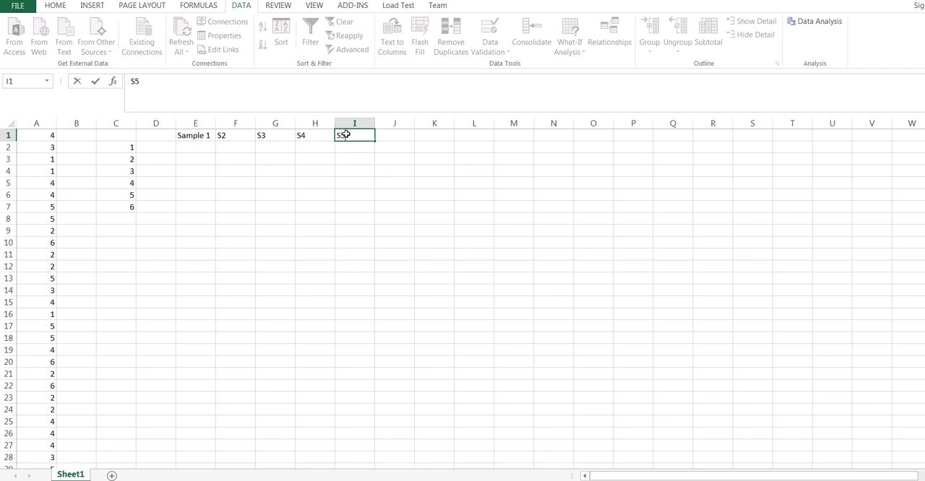
left_click(393, 135)
type("S6")
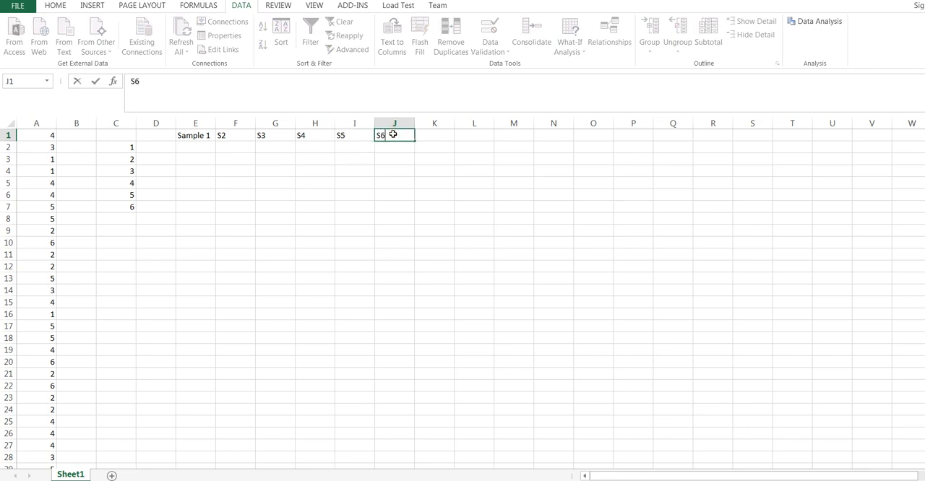
left_click(438, 137)
type("S7")
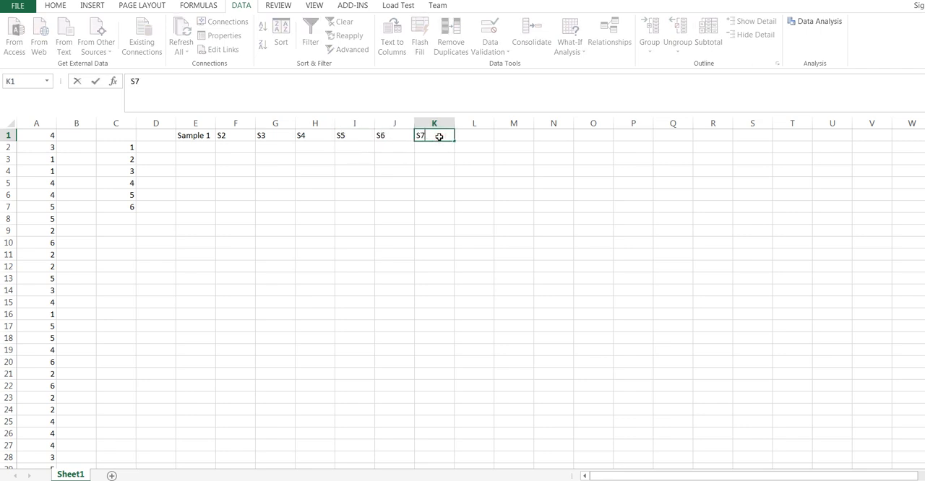
left_click(464, 138)
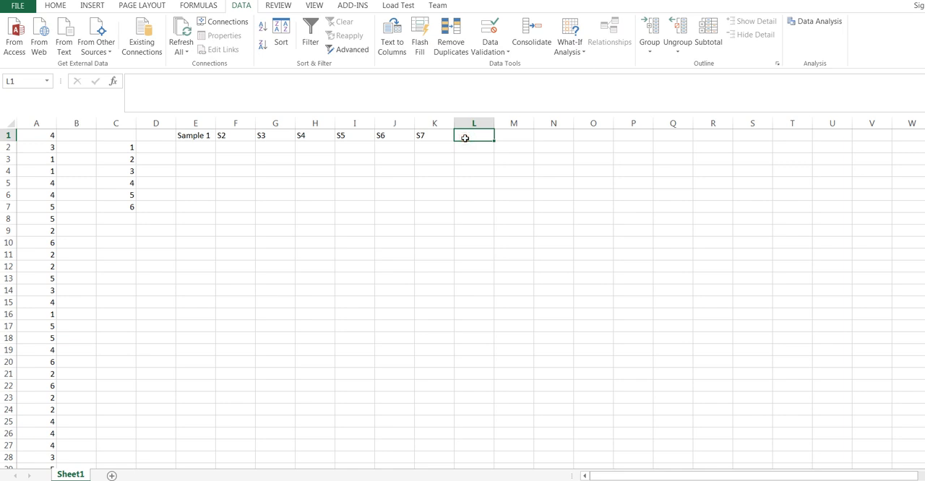
type("S8")
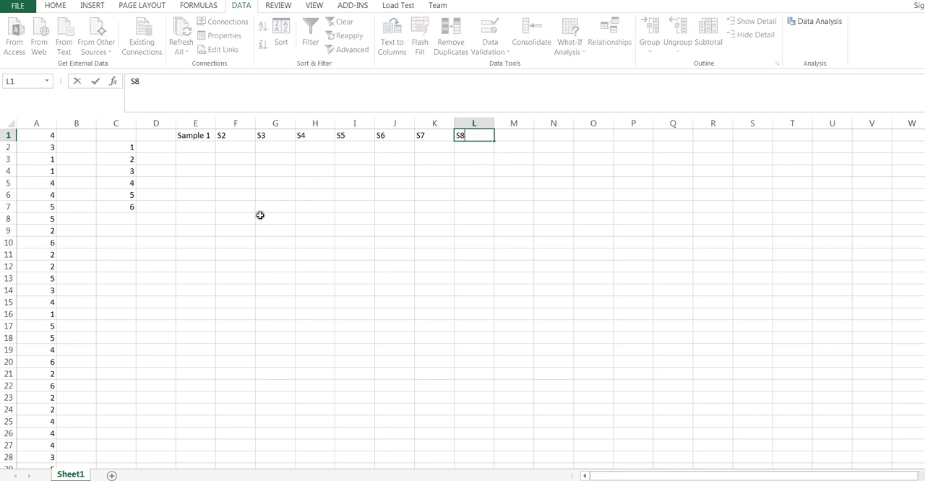
left_click(260, 217)
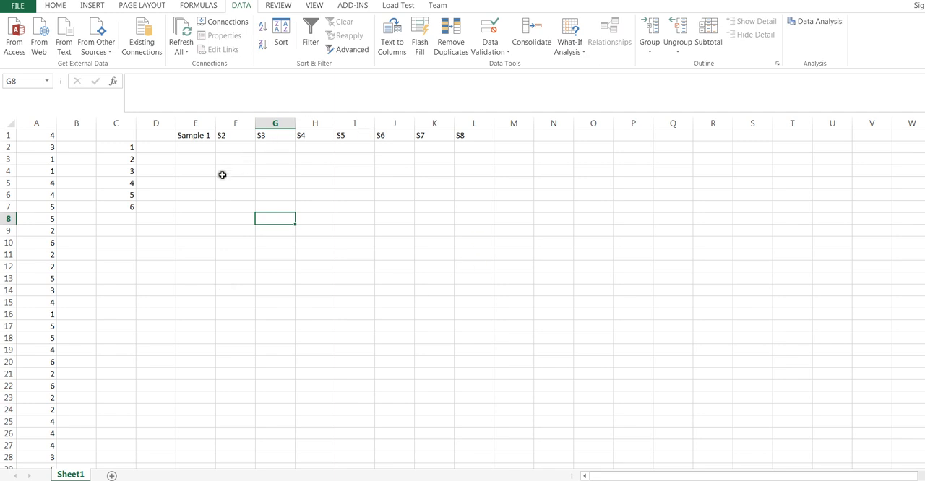
Step: Select cell E2 under the Sample 1 heading and open the Sampling analysis tool
left_click(195, 148)
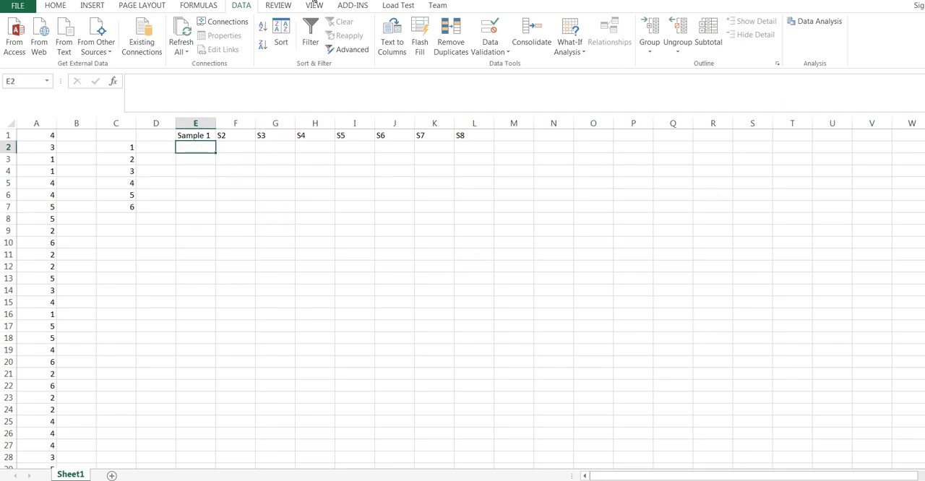
left_click(247, 11)
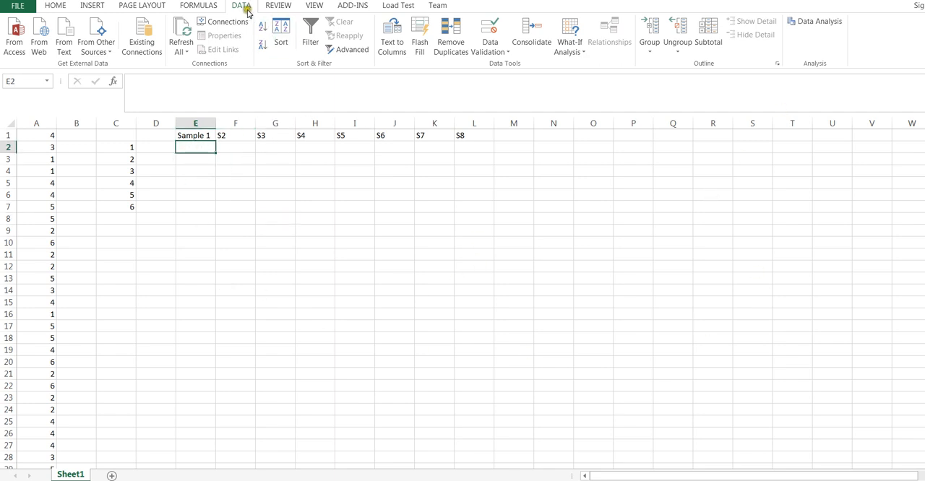
left_click(834, 23)
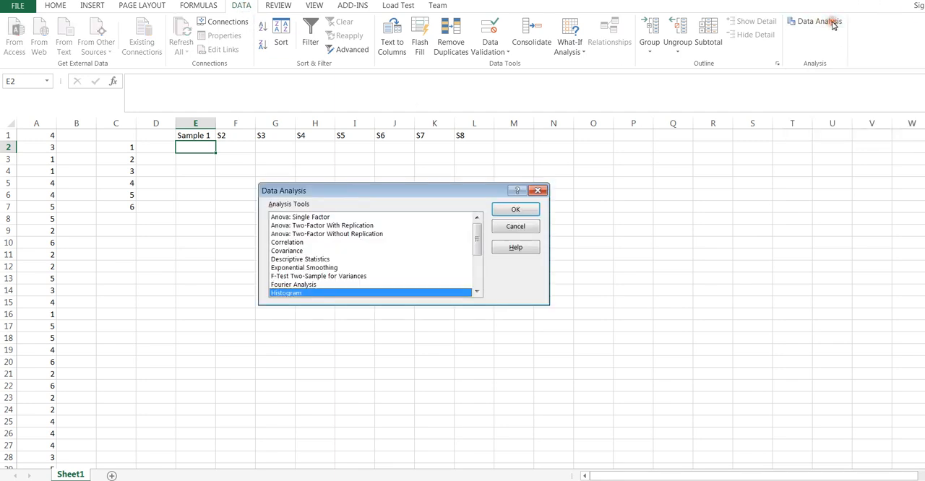
left_click(476, 292)
left_click_drag(477, 292, 477, 292)
left_click(289, 277)
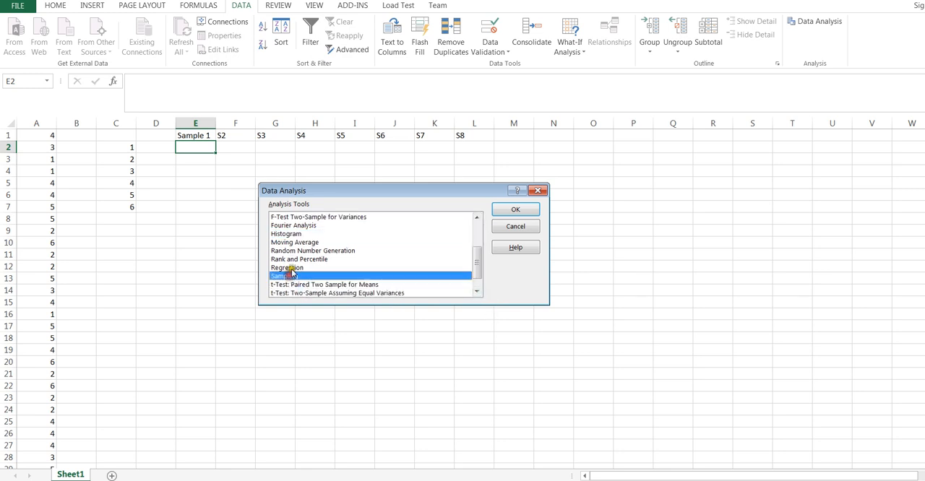
left_click(522, 213)
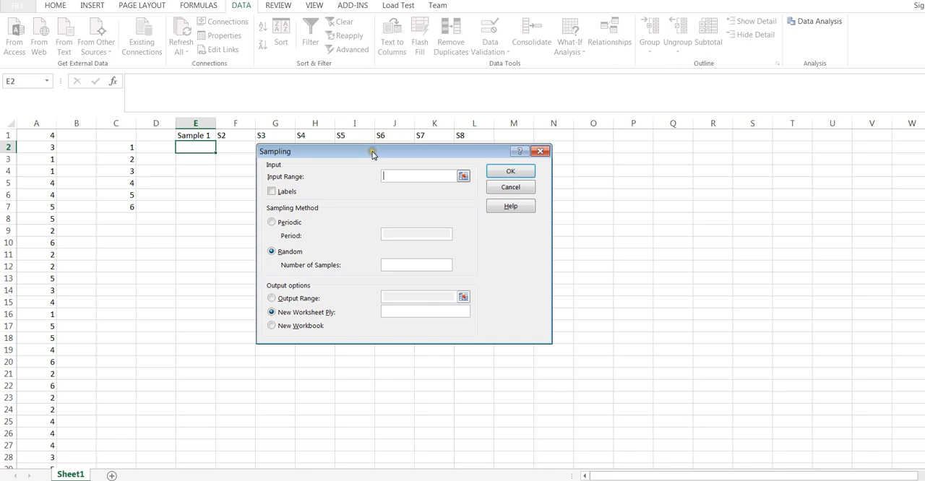
Step: Draw a random sample of 30 values from A1:A1000 with the output range starting at E2
left_click_drag(373, 154, 373, 163)
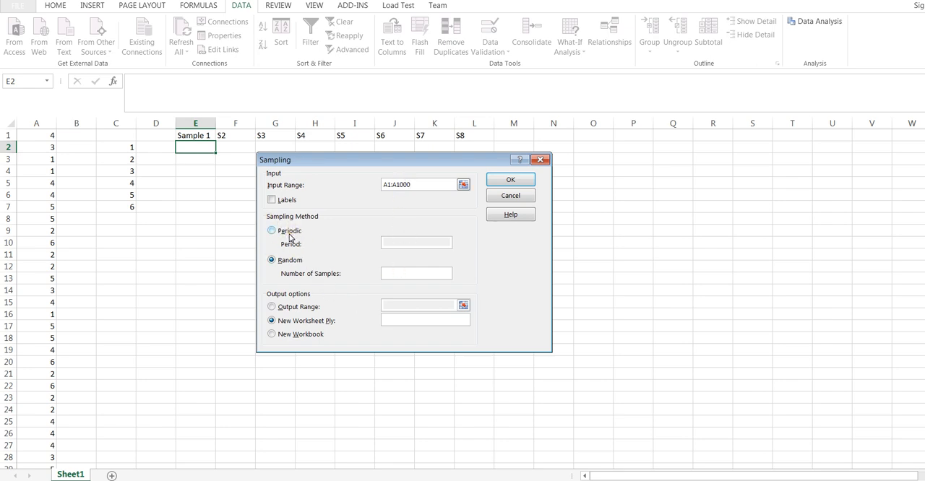
left_click(270, 261)
left_click(392, 273)
left_click(271, 307)
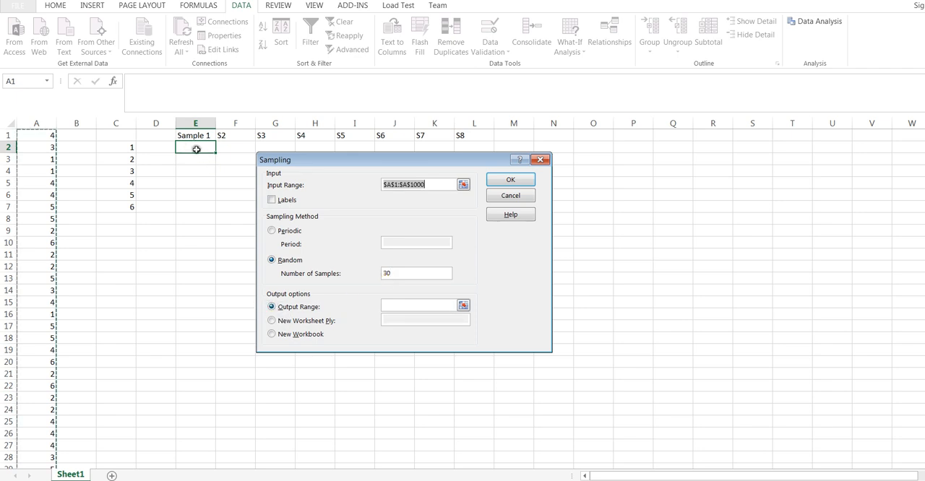
left_click(388, 306)
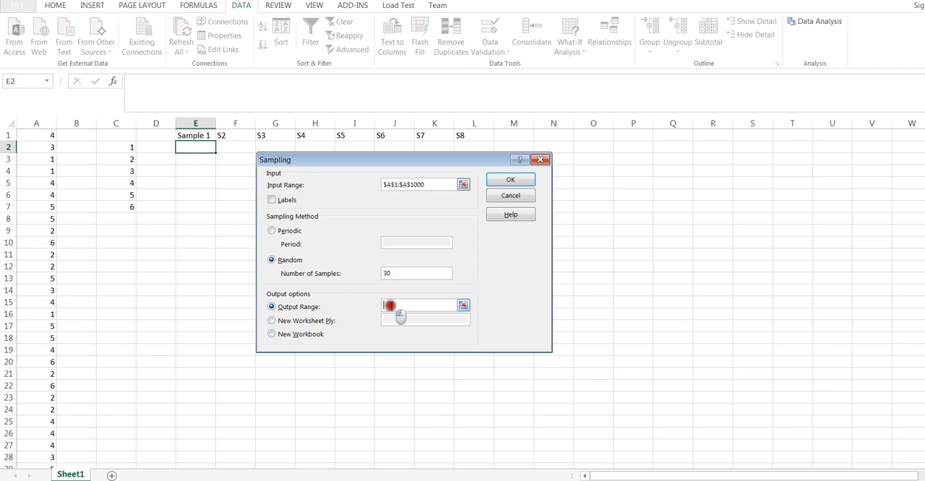
left_click(189, 147)
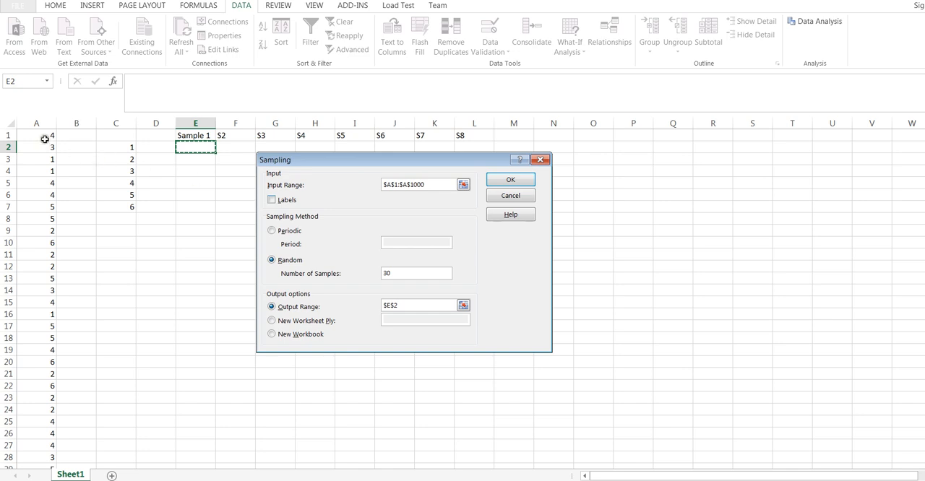
left_click(518, 183)
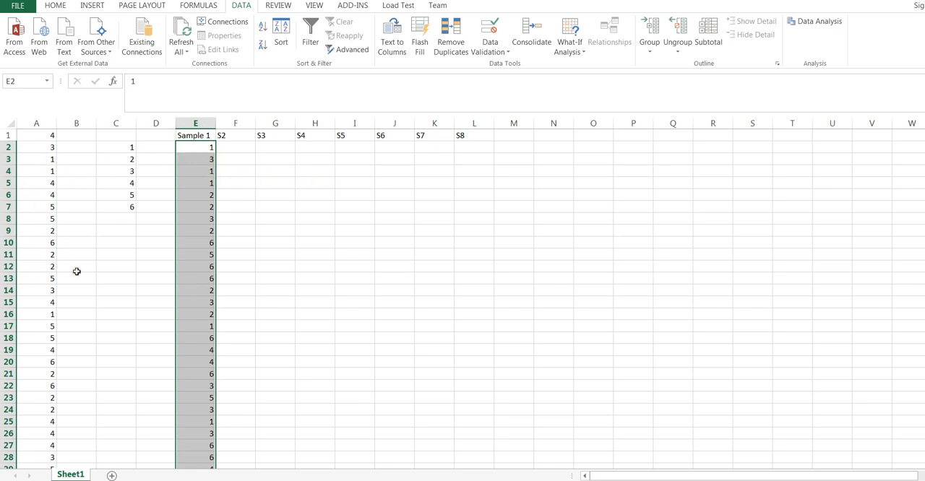
scroll(299, 220, "down", 4)
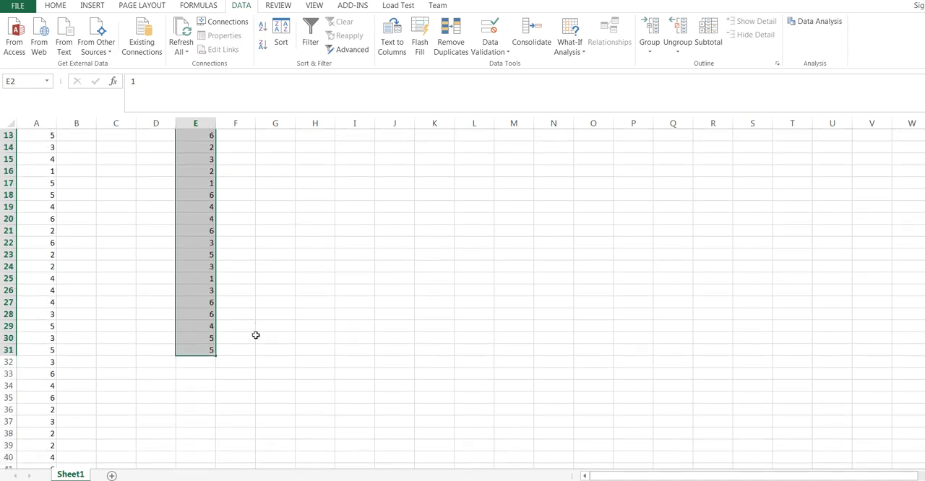
scroll(255, 334, "up", 4)
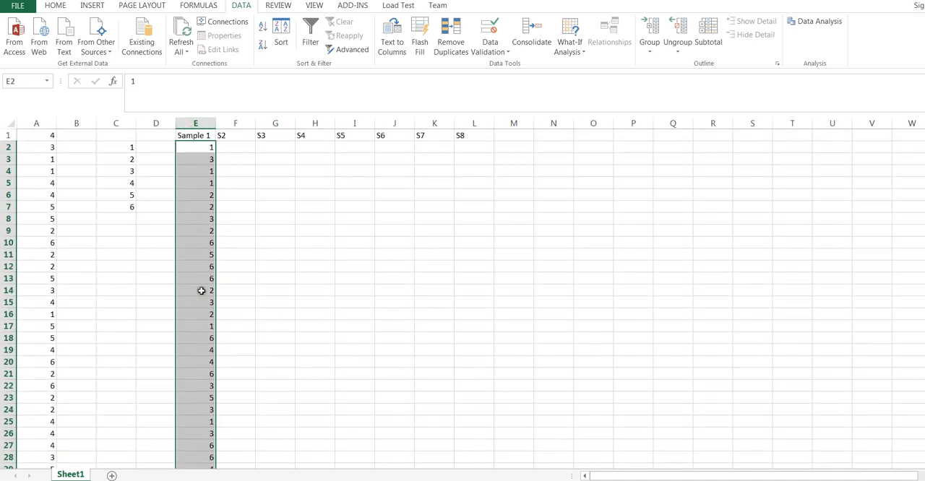
left_click(201, 144)
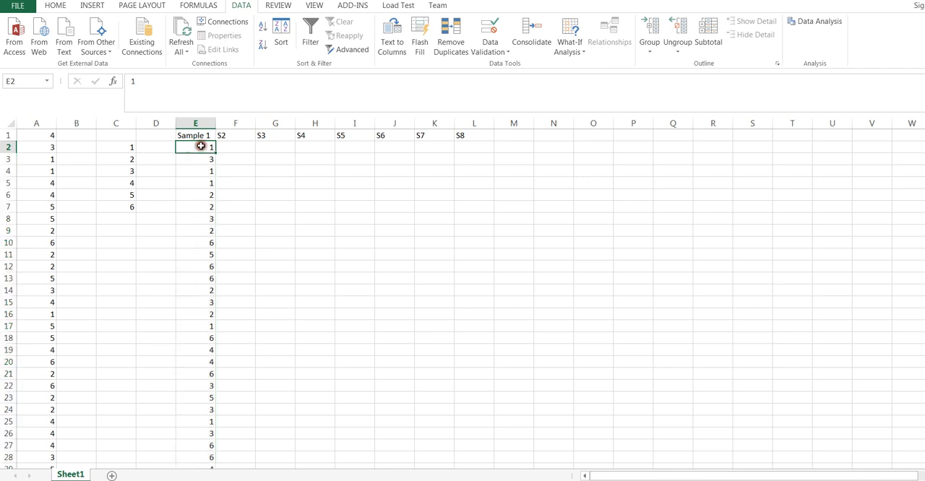
left_click(233, 147)
left_click(275, 145)
left_click(310, 147)
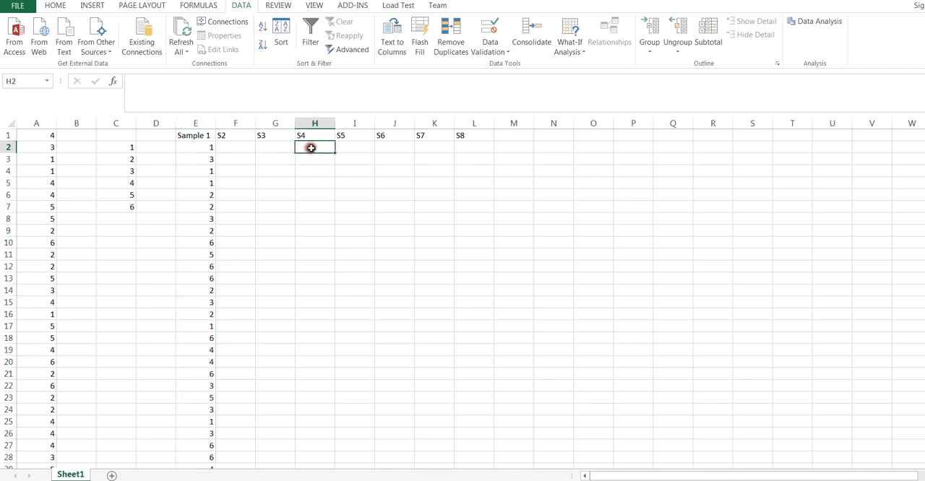
left_click(366, 149)
Step: Run Sampling again for S2, drawing 30 random values from A1:A1000 with the output range set to F2
left_click(237, 147)
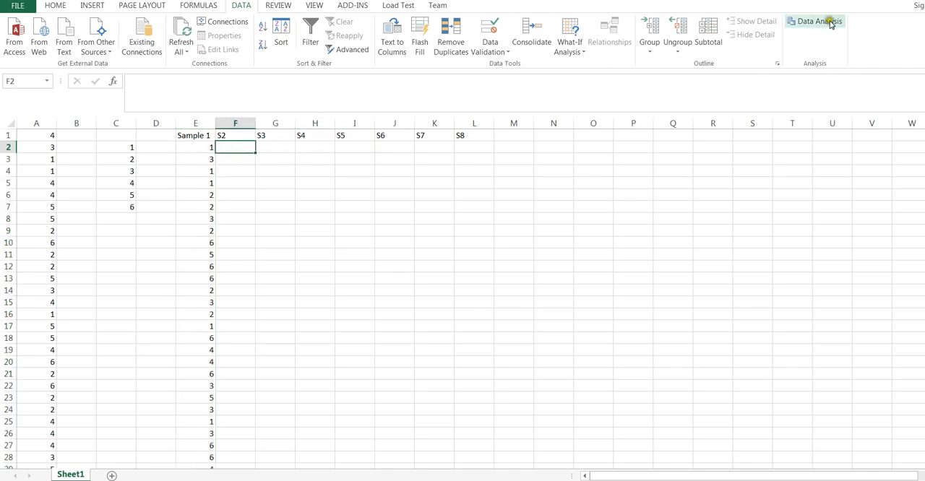
left_click(823, 21)
left_click(515, 218)
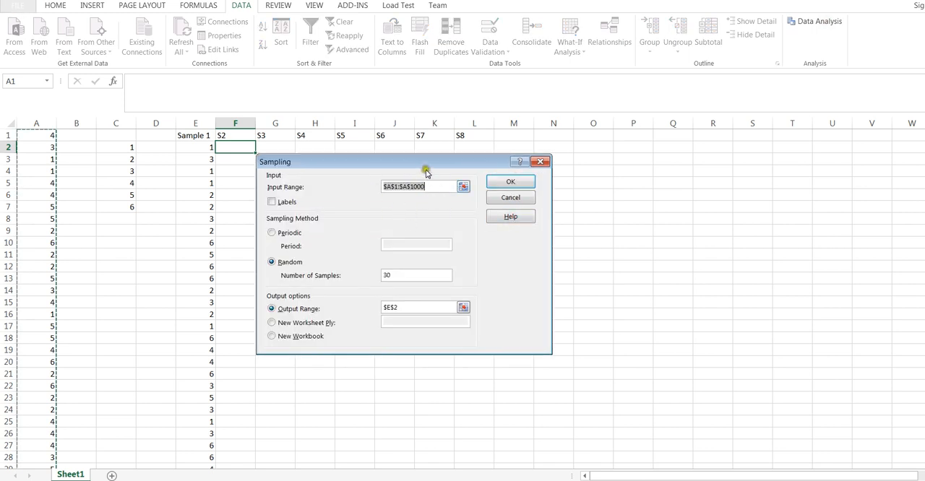
left_click(409, 307)
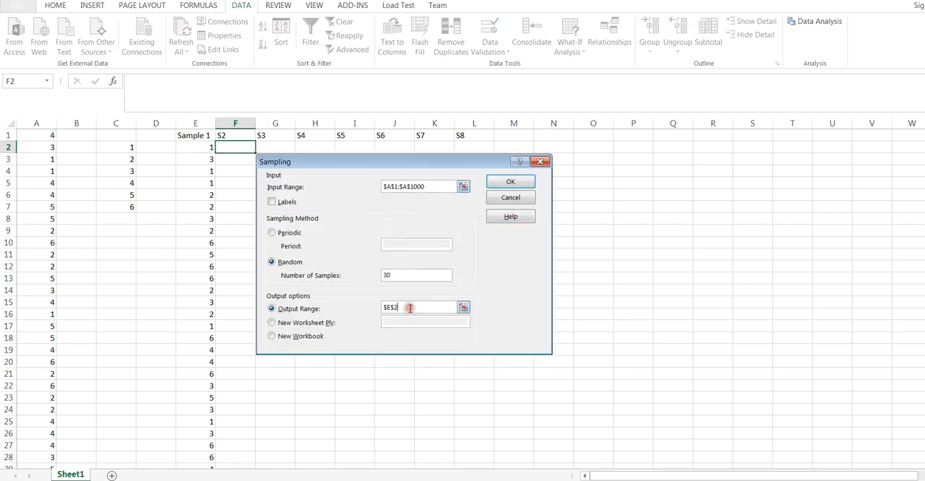
left_click_drag(409, 308, 384, 308)
left_click(239, 146)
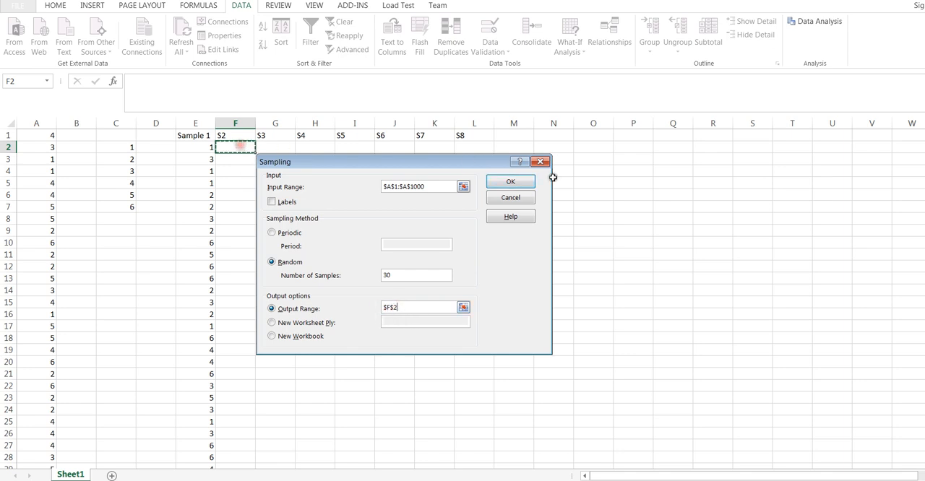
left_click(510, 181)
Step: Generate the S3 sample of 30 random values from A1:A1000 with the output range set to G2
left_click(282, 149)
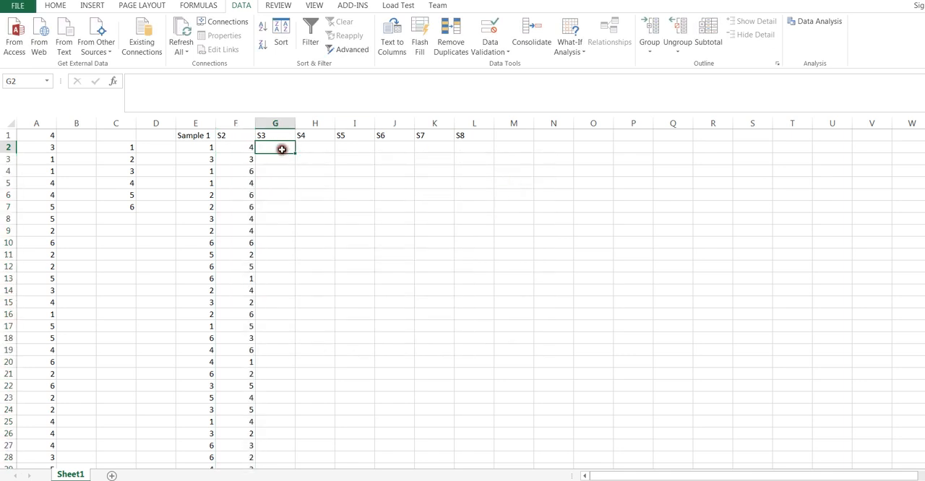
left_click(815, 23)
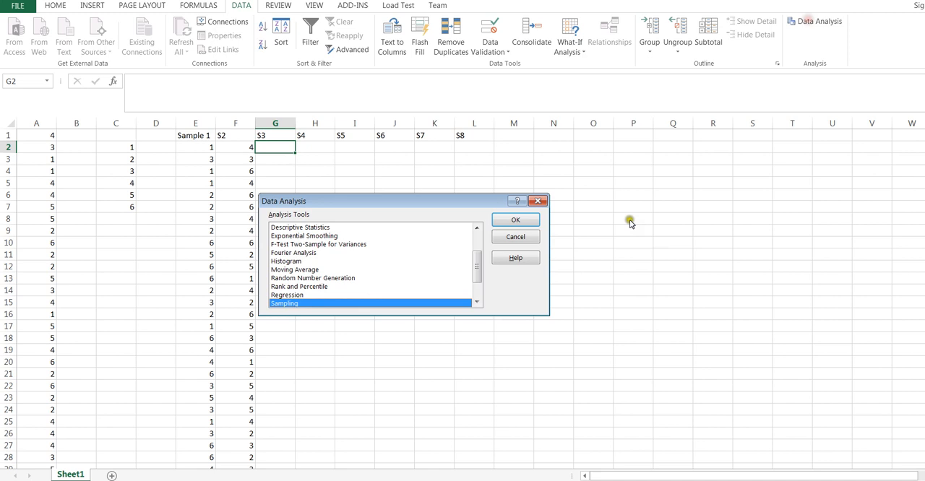
left_click(516, 221)
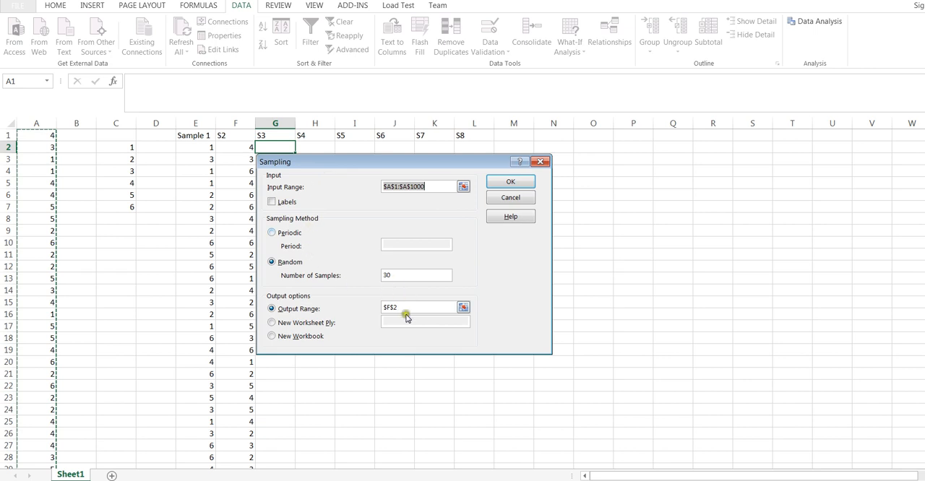
left_click_drag(407, 313, 381, 308)
left_click(275, 148)
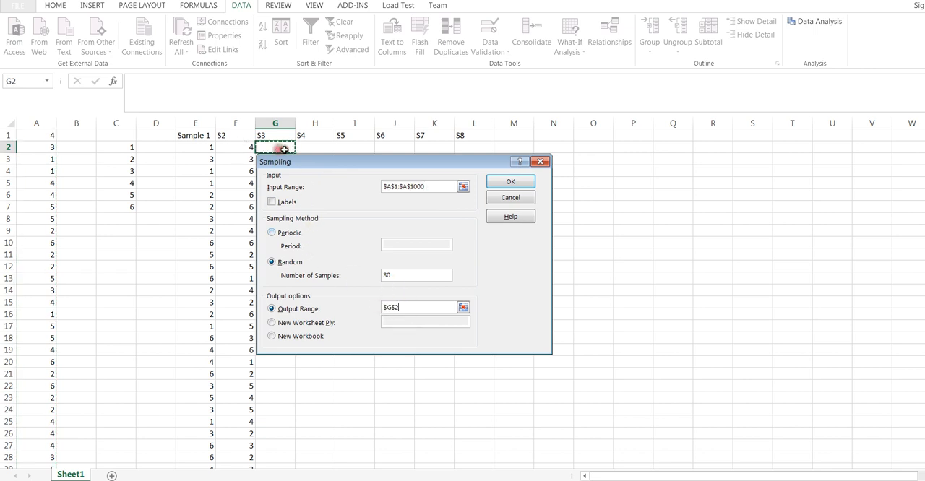
left_click(517, 182)
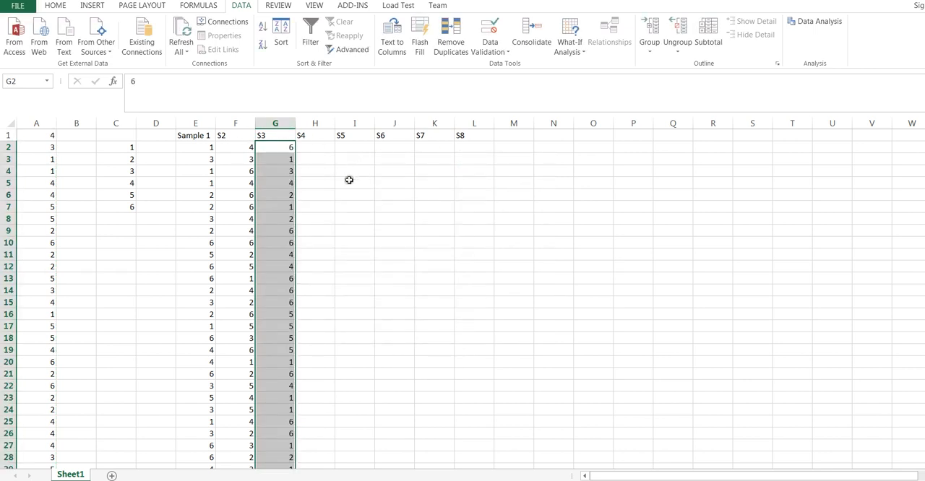
Step: Generate the S4 sample of 30 random values from A1:A1000 with the output range set to H2
left_click(328, 147)
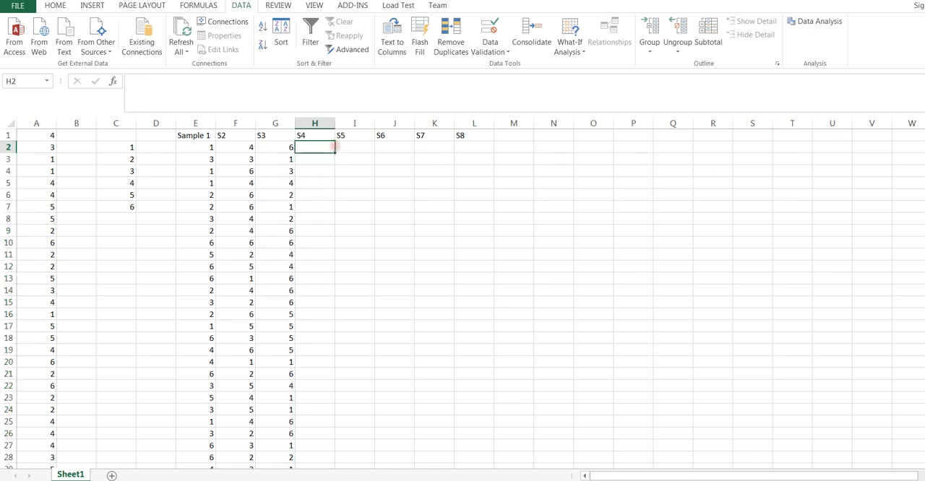
left_click(816, 22)
left_click_drag(445, 202, 605, 206)
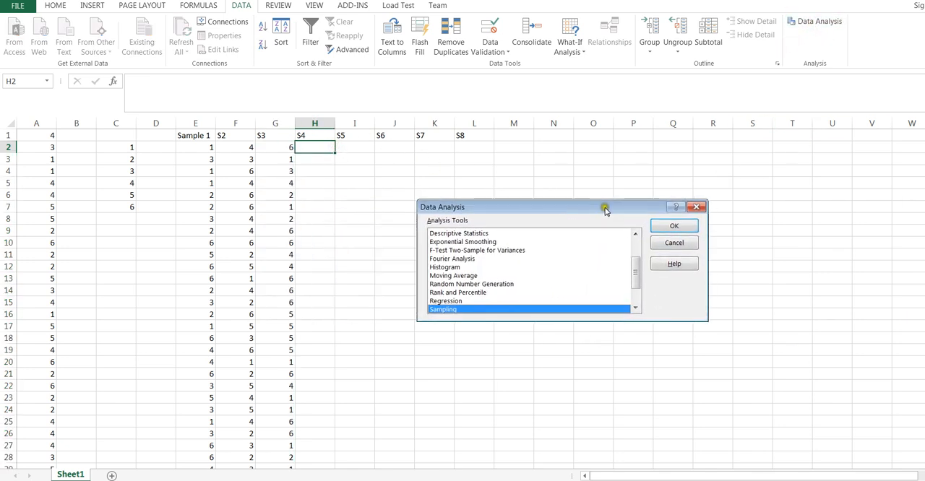
left_click(672, 229)
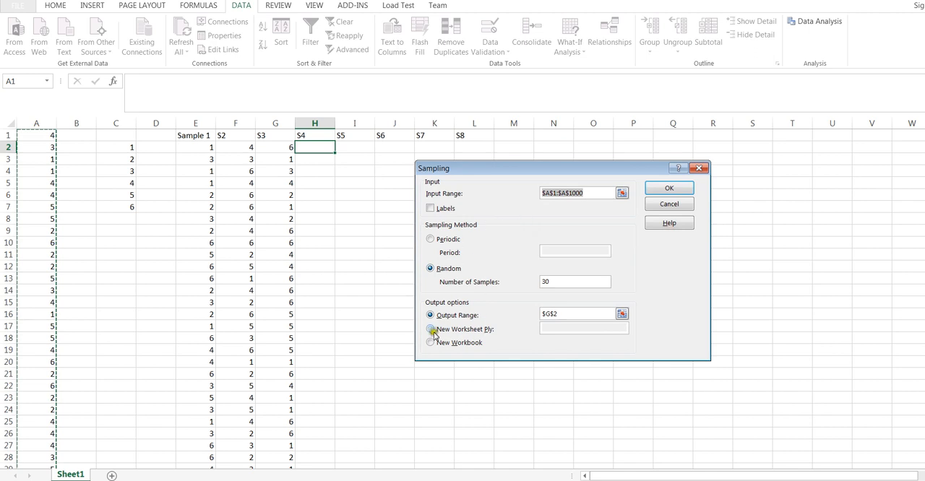
left_click(558, 312)
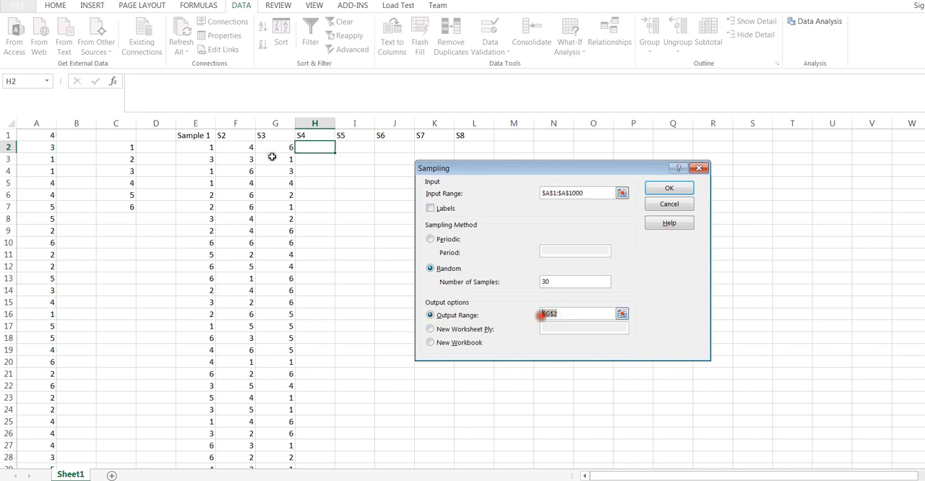
left_click(318, 147)
left_click(670, 188)
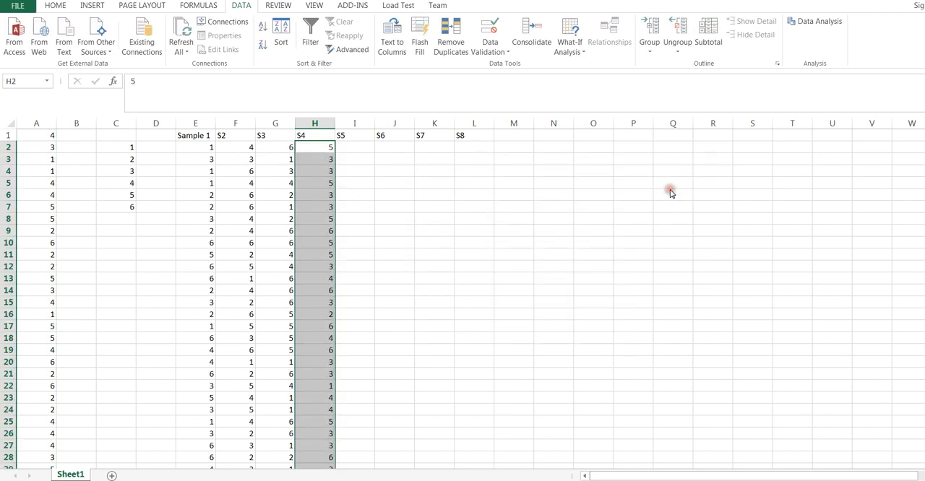
Step: Use Sampling to draw 30 random values from A1:A1000 for S5, with the output range set to I2
left_click_drag(355, 150, 355, 173)
left_click(355, 149)
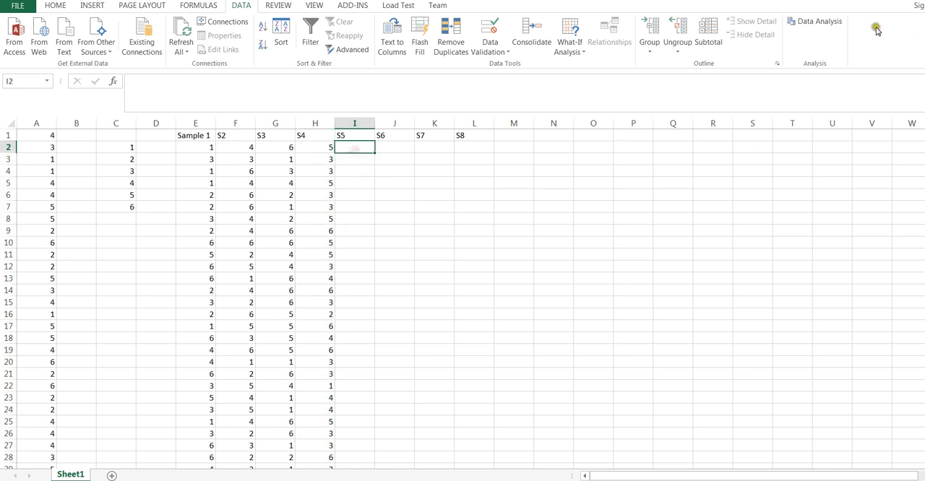
left_click(818, 23)
left_click(672, 227)
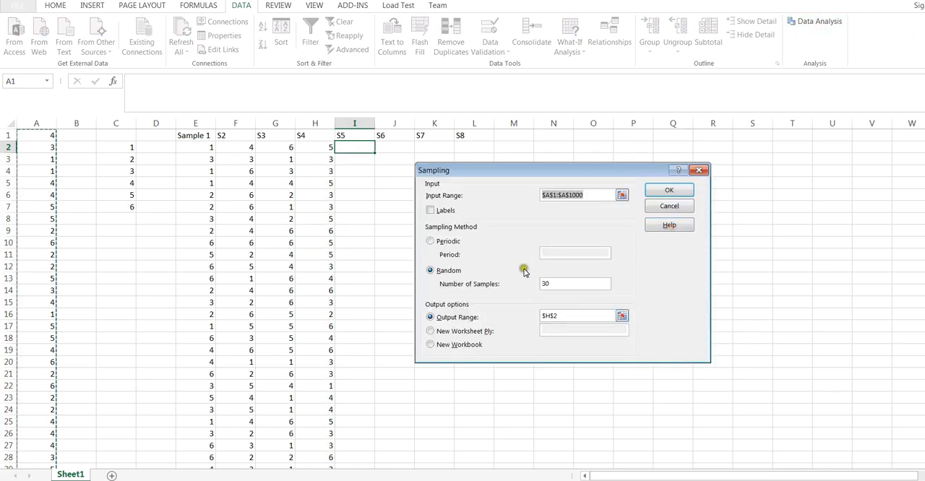
double_click(562, 316)
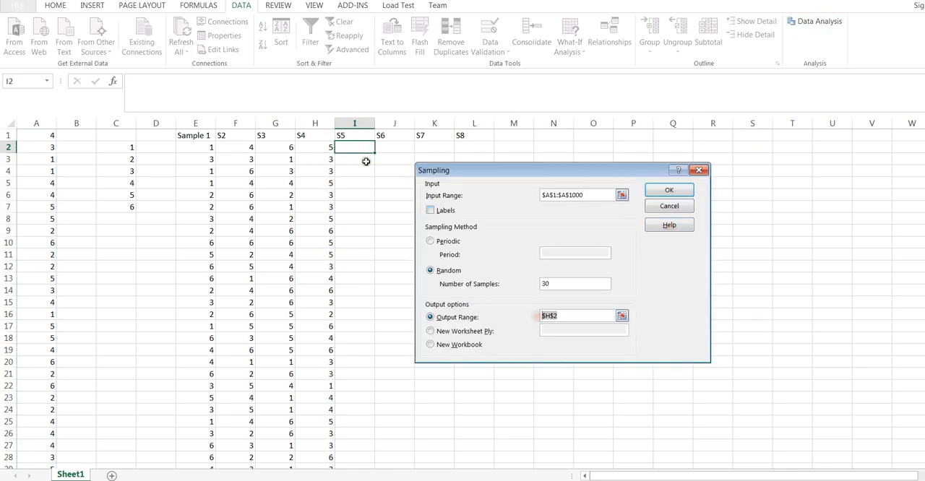
left_click(365, 151)
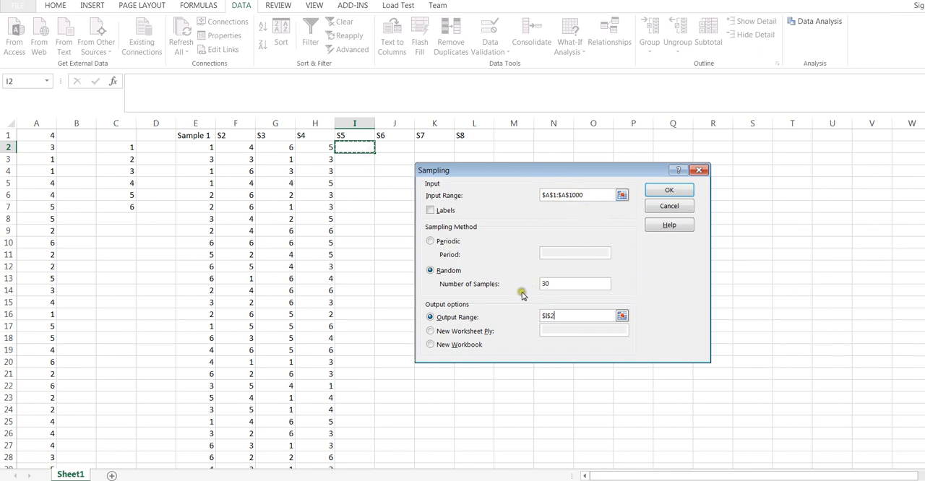
left_click(668, 190)
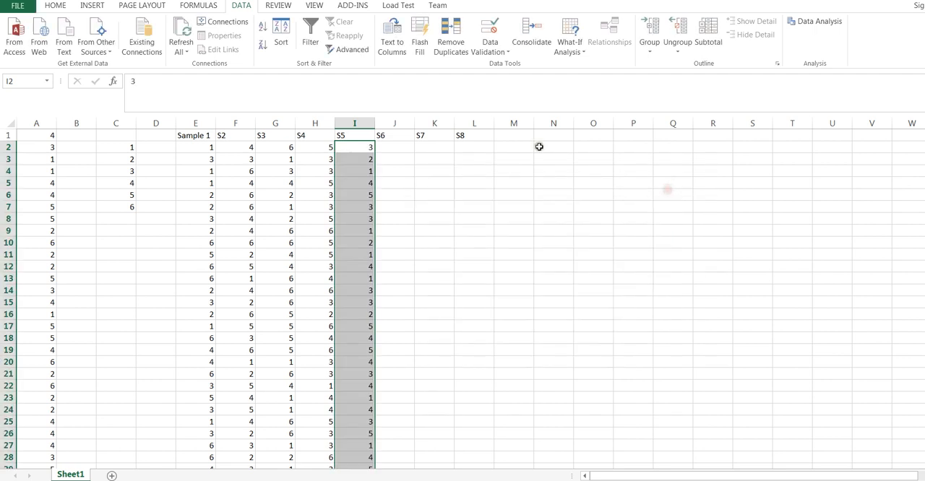
Step: Draw the S6 sample of 30 random values from A1:A1000 with the output range set to J2
left_click(400, 148)
left_click(815, 21)
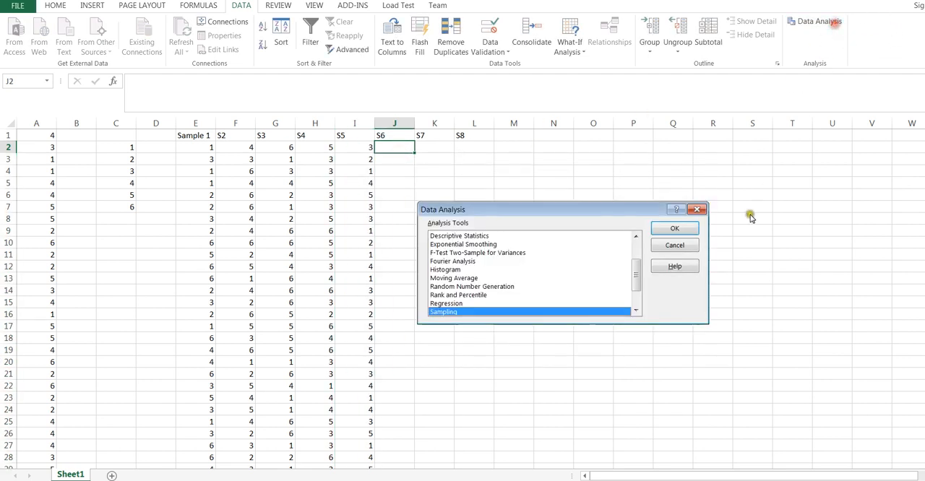
left_click(683, 229)
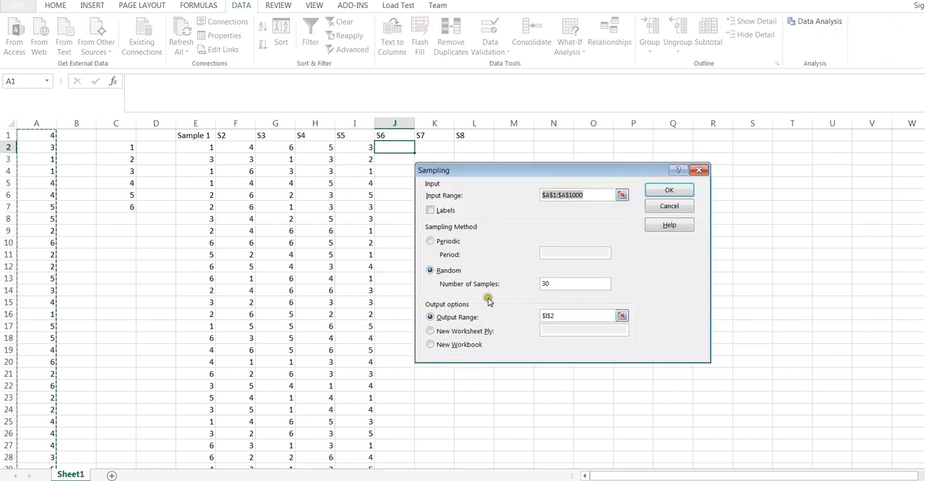
left_click(553, 316)
left_click(386, 147)
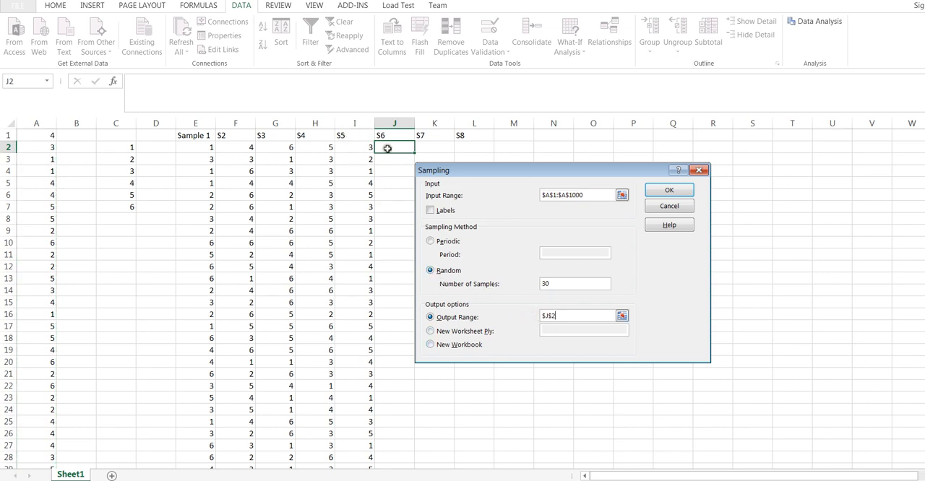
left_click(654, 188)
Step: Run Sampling for S7, drawing 30 random values from A1:A1000 with the output range set to K2
left_click(425, 145)
left_click(817, 22)
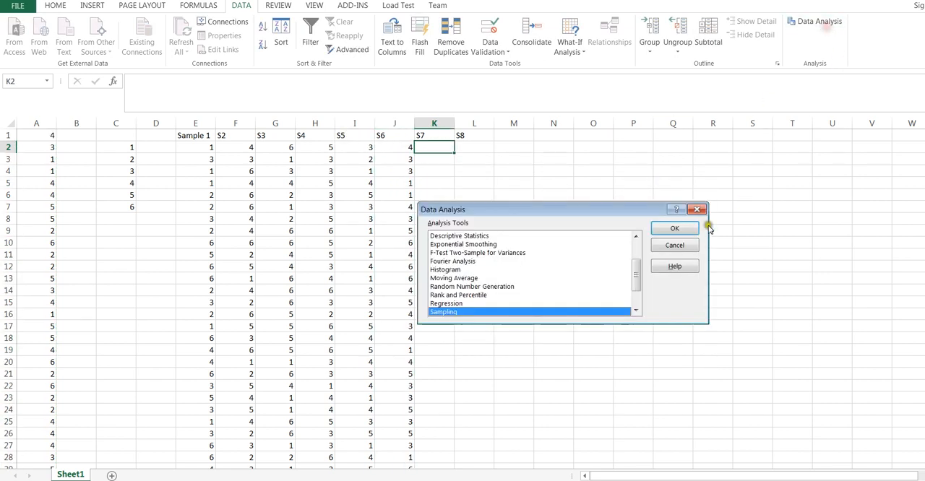
left_click(684, 226)
left_click_drag(535, 171, 630, 177)
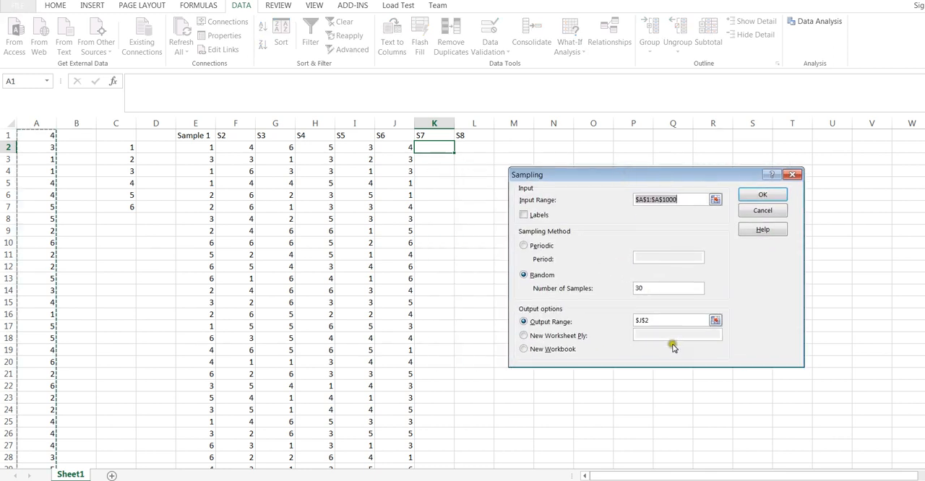
left_click_drag(653, 320, 630, 321)
left_click(433, 147)
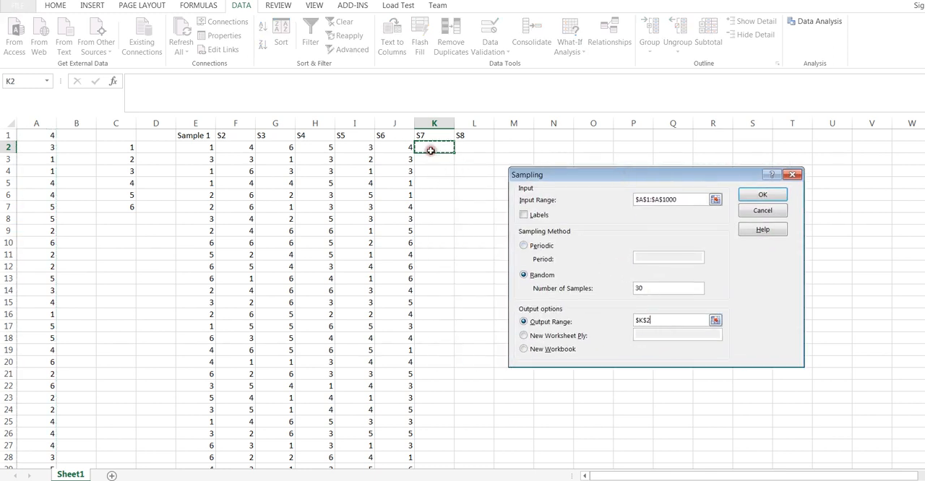
left_click(763, 195)
Step: Create the S8 sample of 30 random values from A1:A1000 with the output range set to L2
left_click(477, 146)
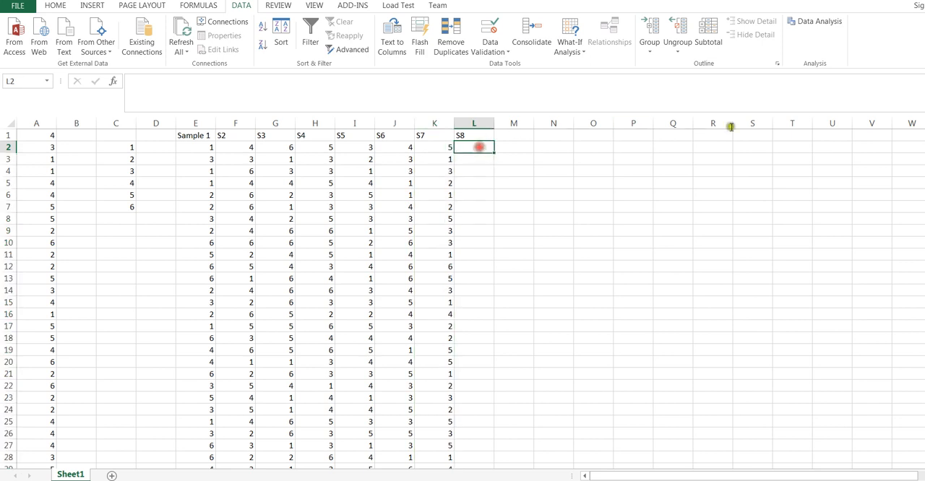
left_click(830, 25)
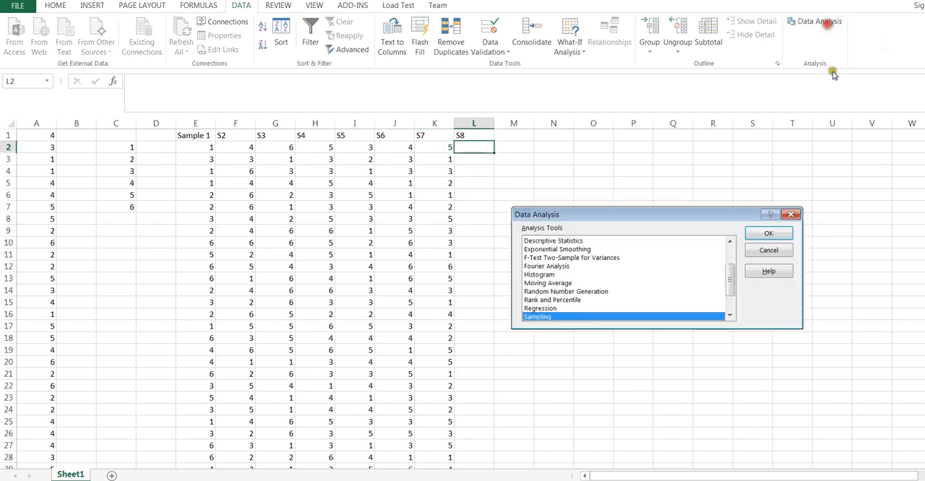
left_click(766, 238)
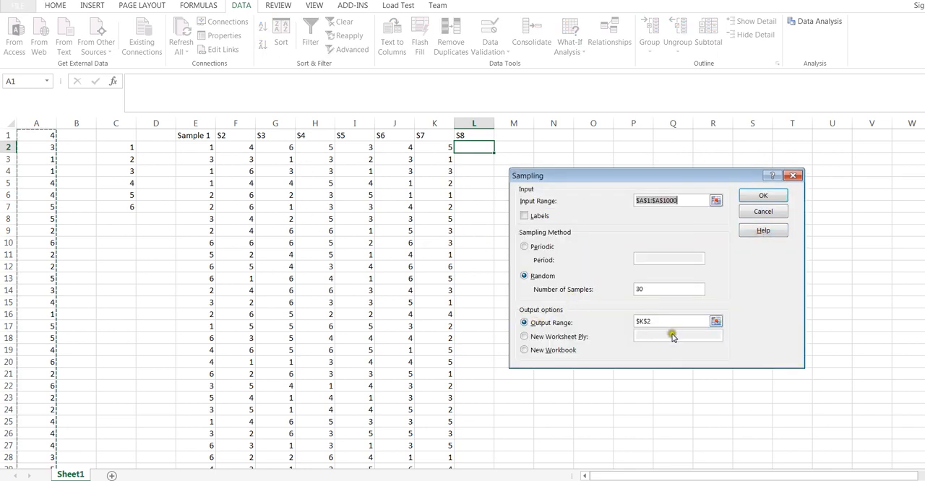
left_click_drag(661, 324, 629, 322)
left_click(473, 147)
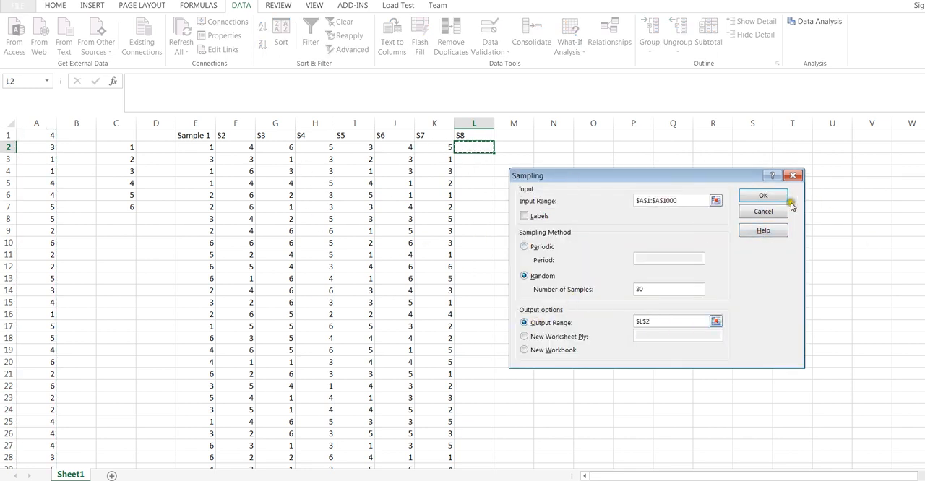
left_click(764, 196)
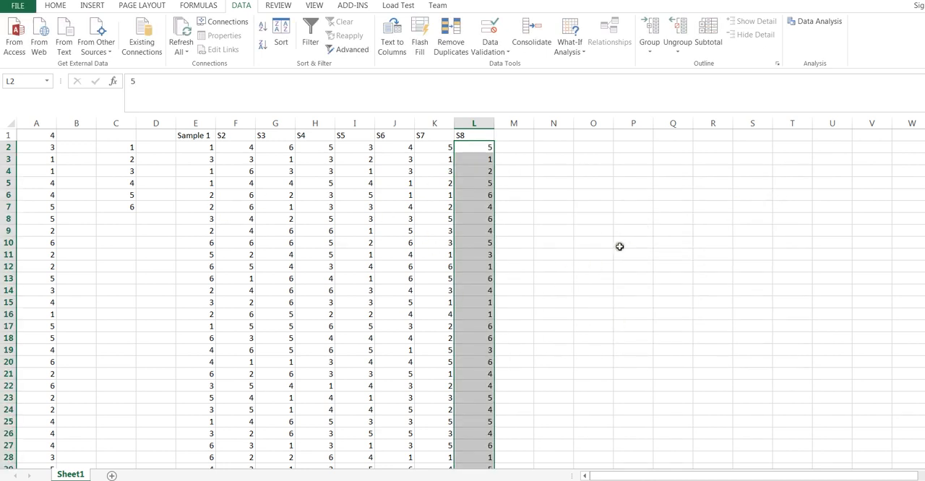
Step: Examine the sample columns from Sample 1 to S8, from their headings down to the last sampled row
left_click(611, 243)
left_click(195, 135)
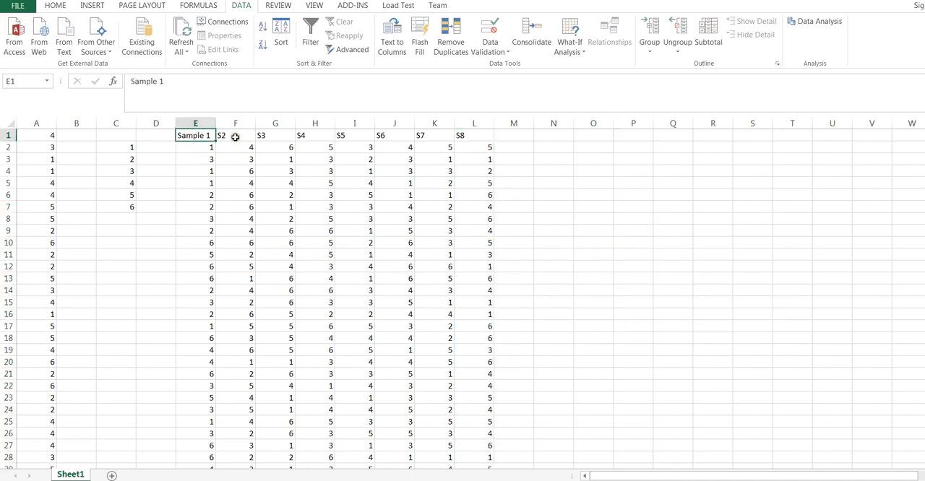
left_click(235, 137)
left_click(271, 136)
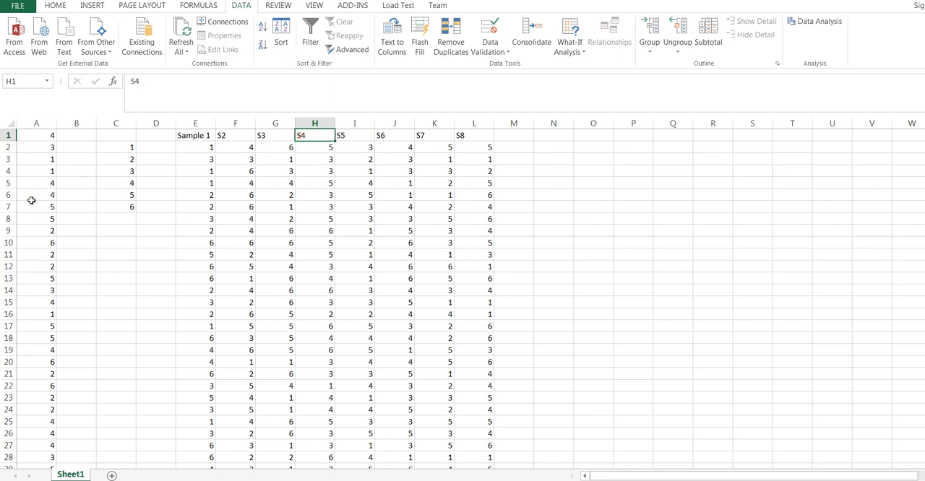
left_click(600, 185)
scroll(600, 188, "down", 2)
scroll(600, 189, "down", 1)
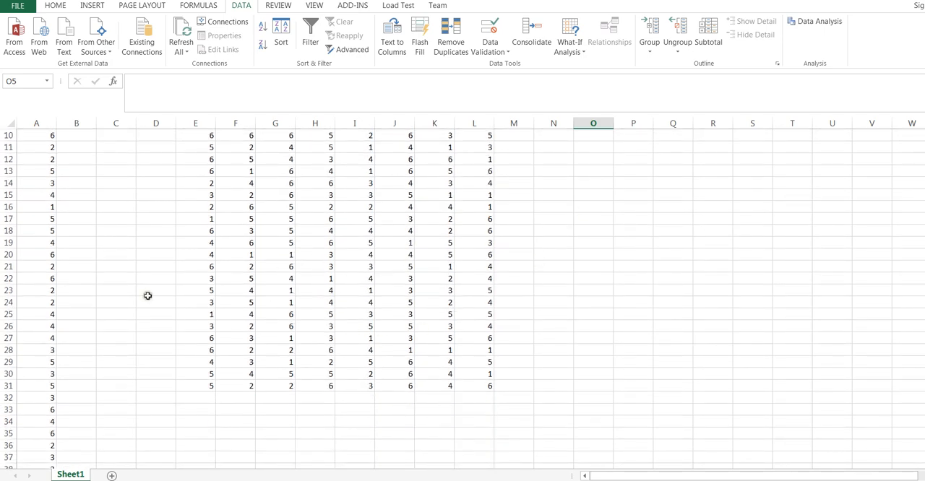
scroll(600, 344, "up", 3)
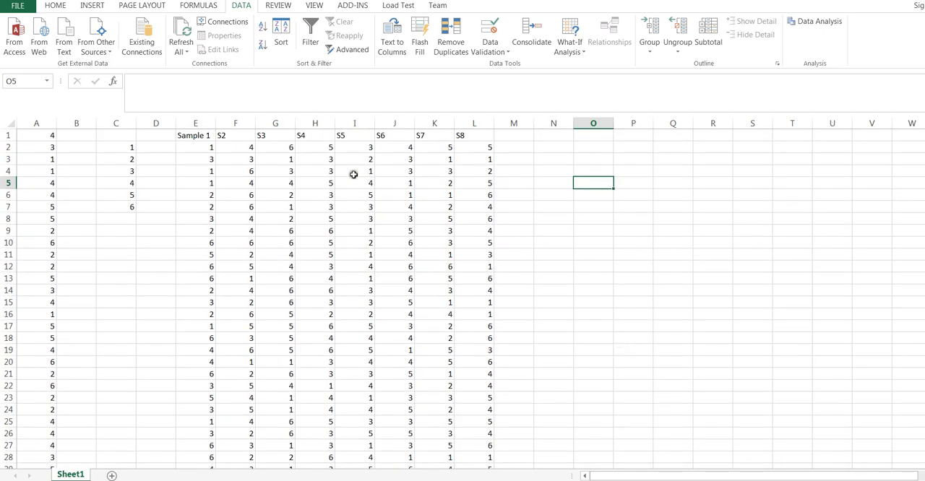
Step: Calculate the mean of Sample 1 in cell E32 with an AVERAGE formula over E2:E31
scroll(533, 233, "down", 5)
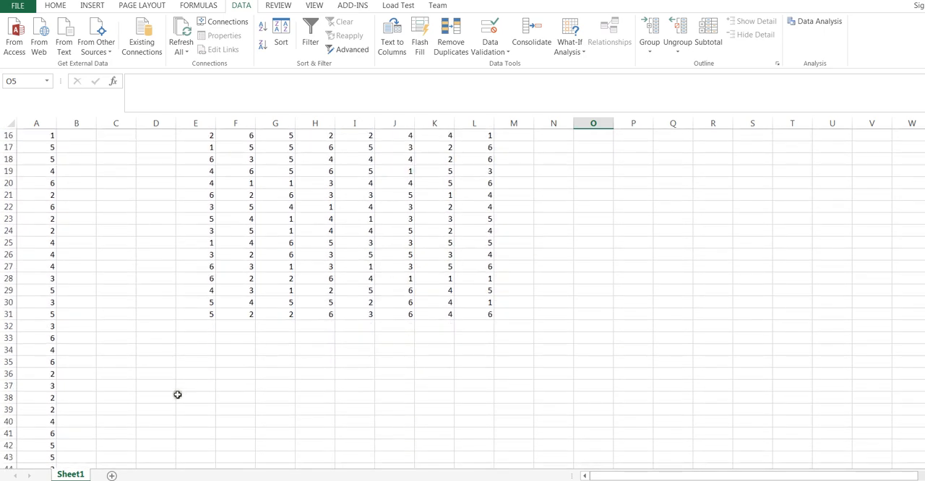
left_click(186, 328)
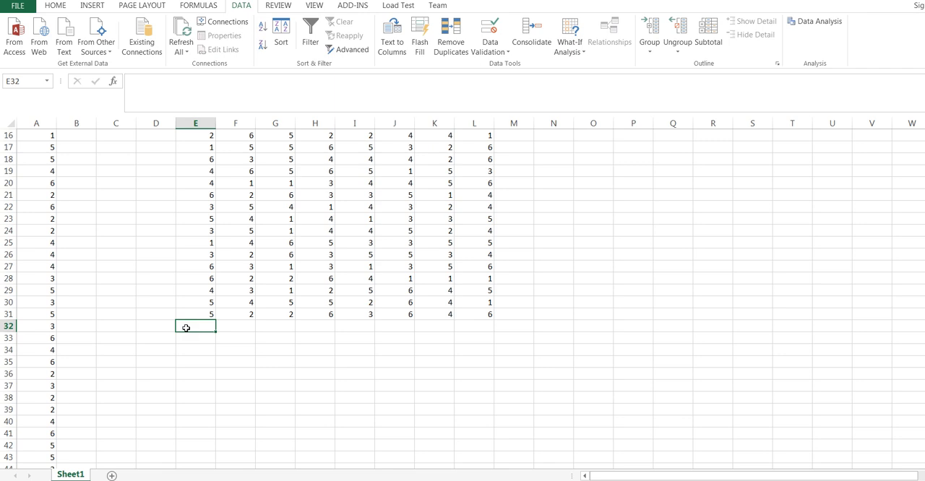
type("=")
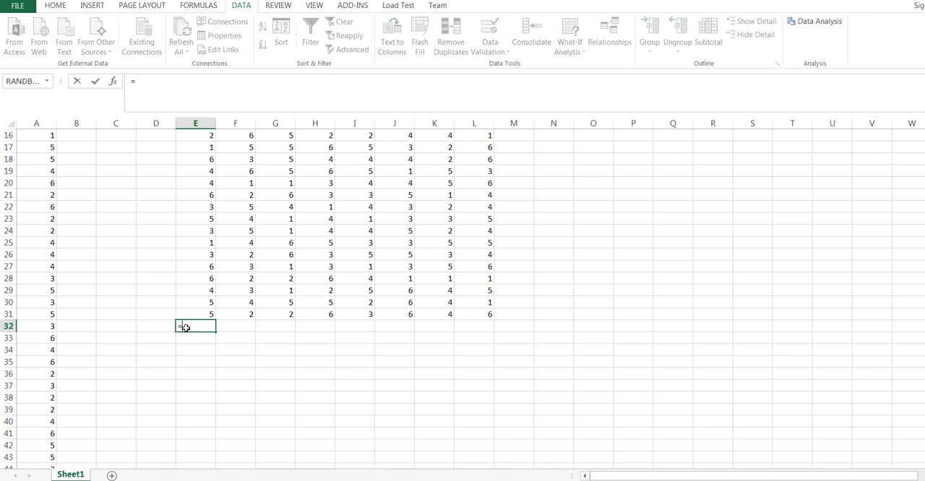
type("a")
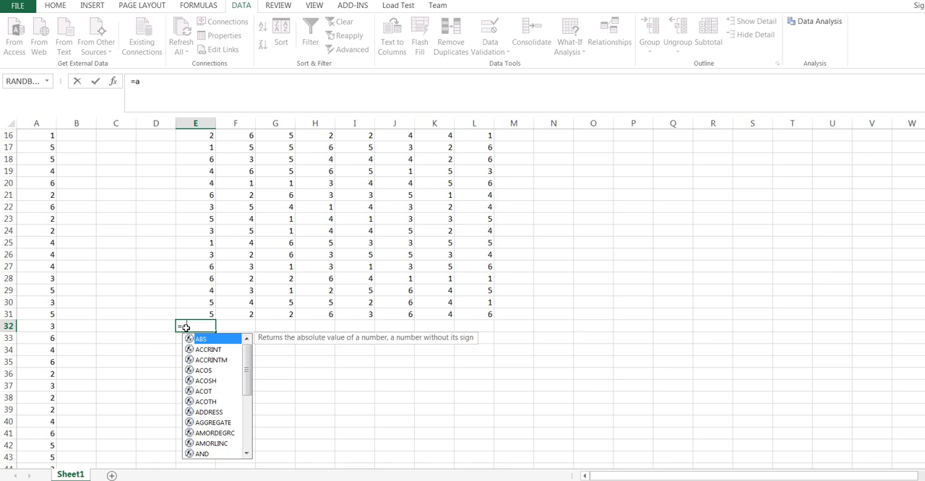
type("v")
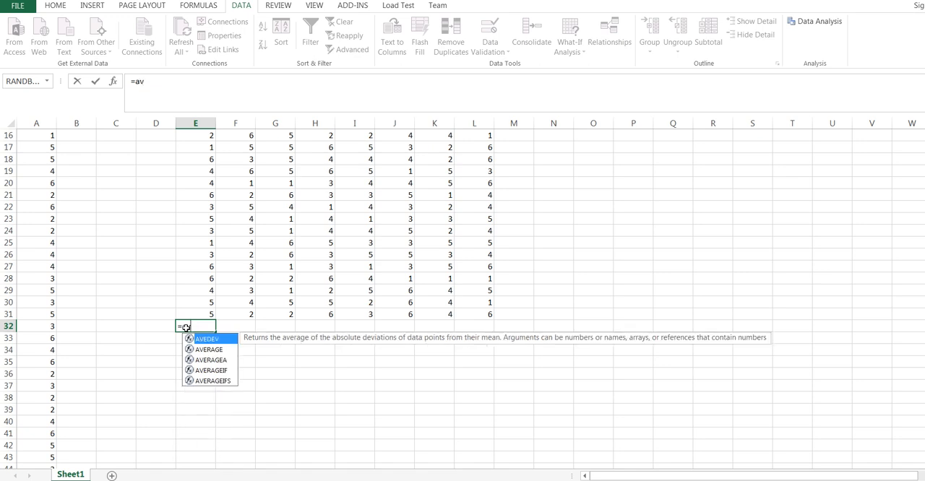
double_click(215, 351)
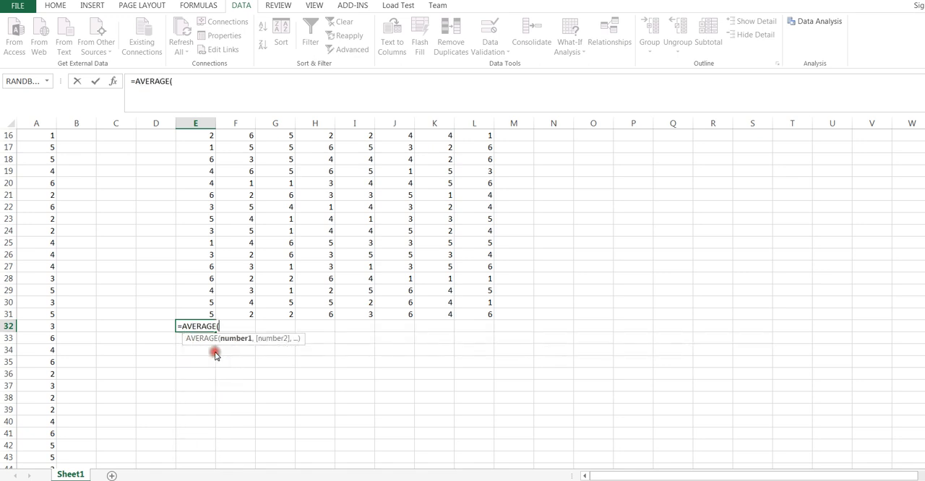
left_click_drag(203, 314, 192, 149)
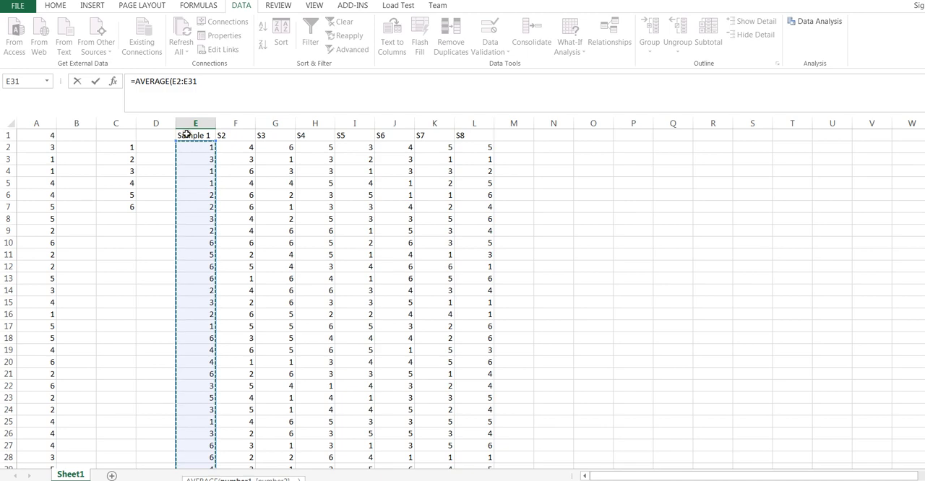
key("Return")
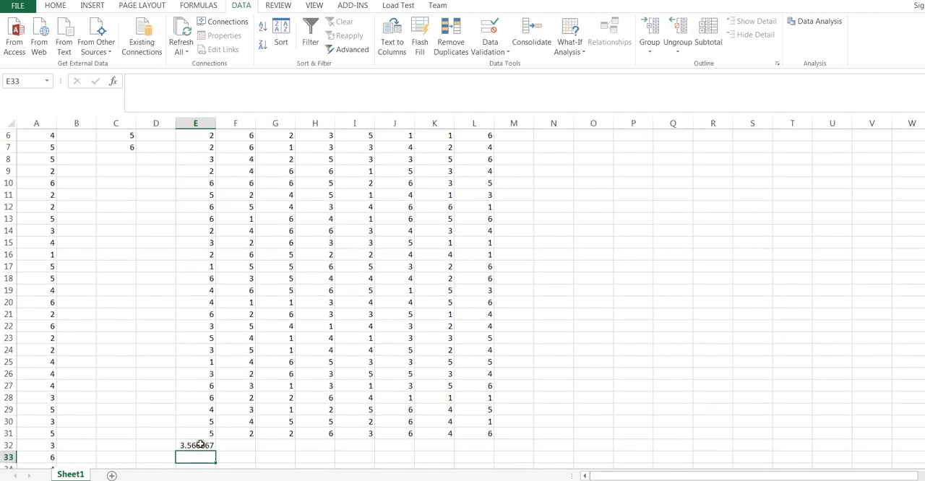
Step: Copy the Sample 1 average formula from E32 across E32:L32 to calculate the mean of every sample
left_click(200, 445)
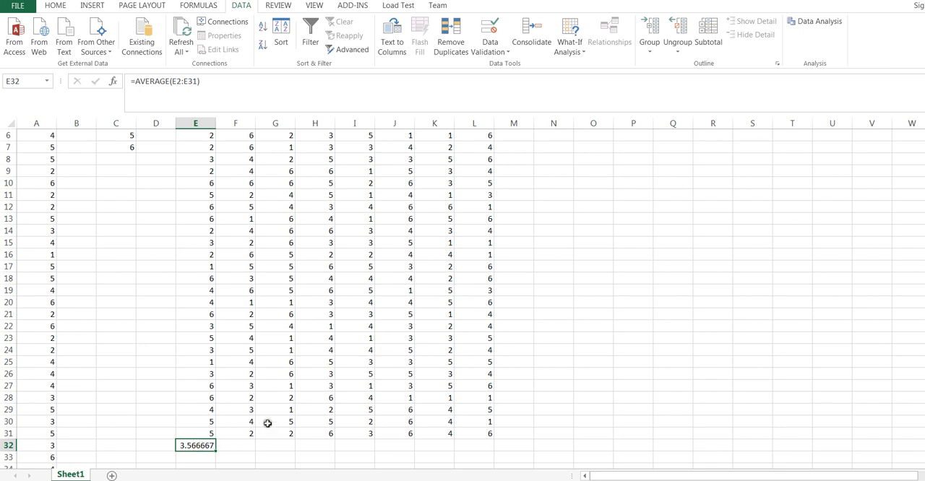
right_click(201, 445)
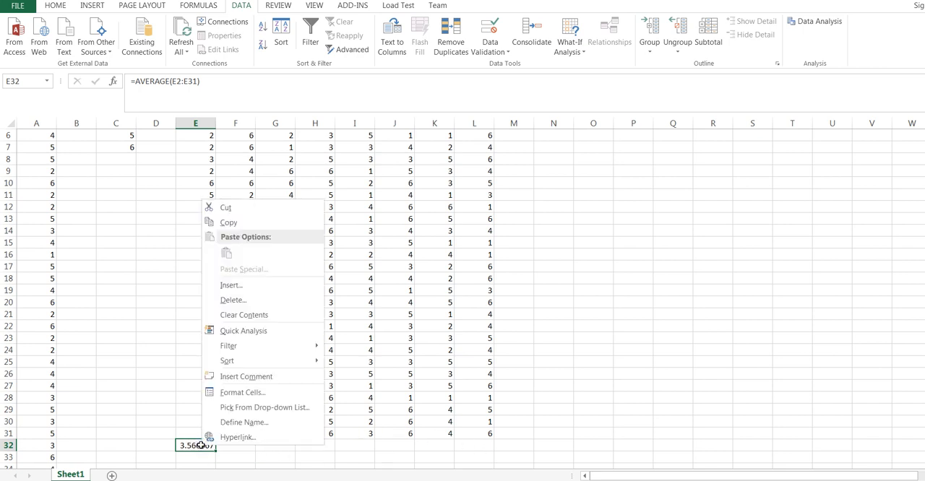
left_click(231, 224)
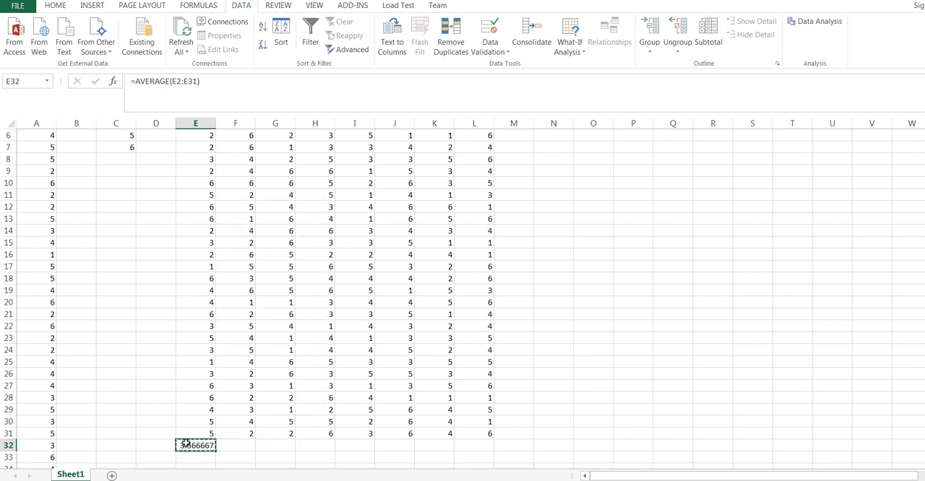
left_click_drag(193, 445, 464, 447)
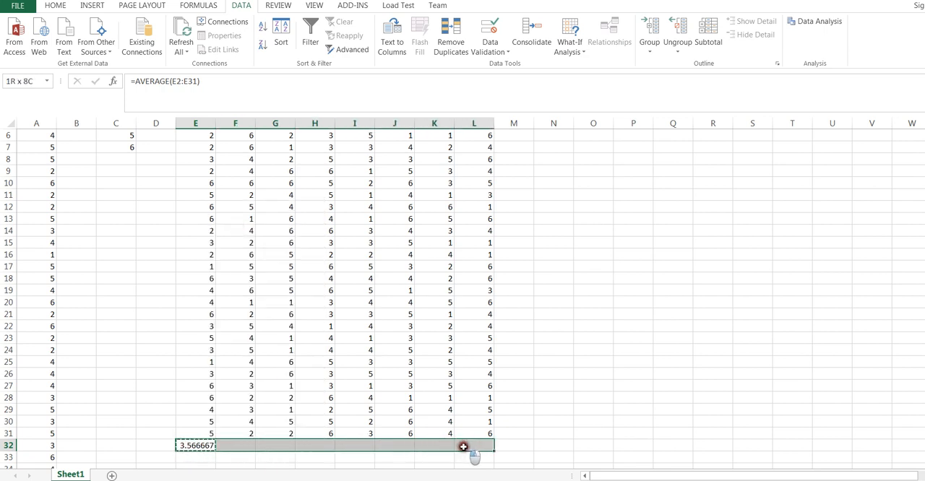
key("Return")
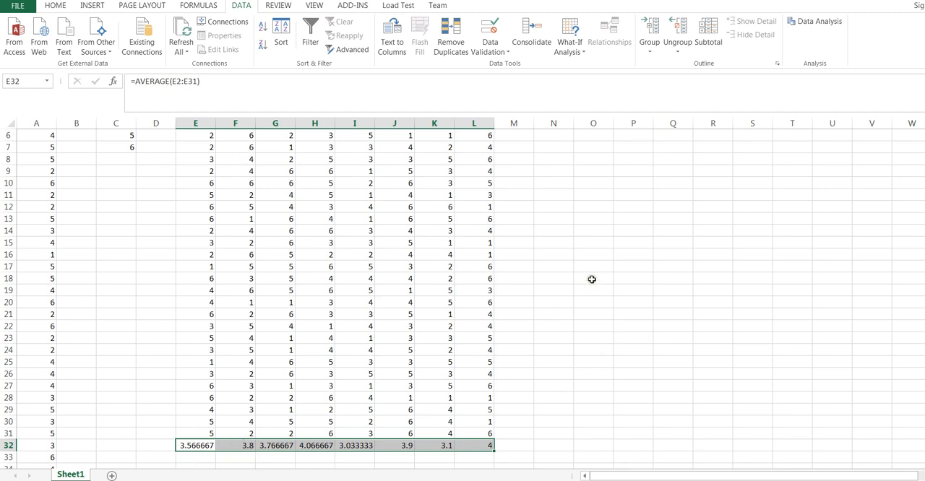
Step: Examine the AVERAGE formulas in row 32 for each sample column from E to L
left_click(234, 447)
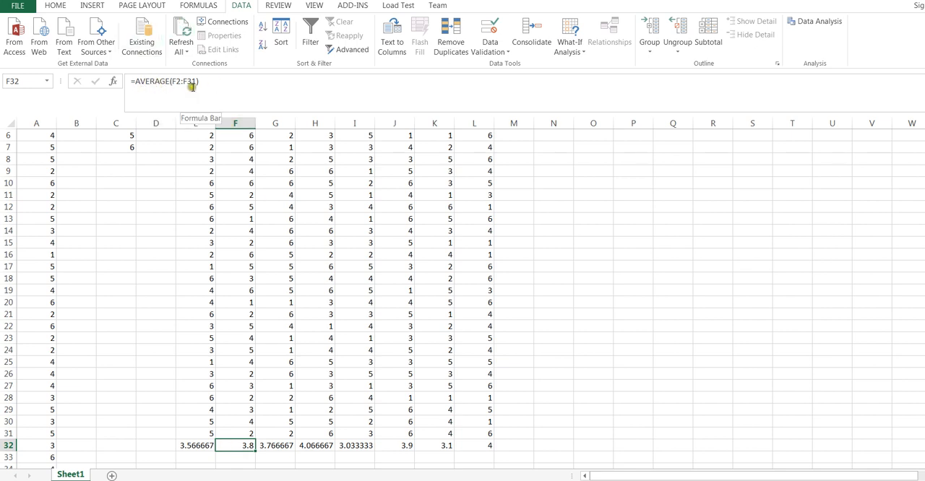
left_click(282, 445)
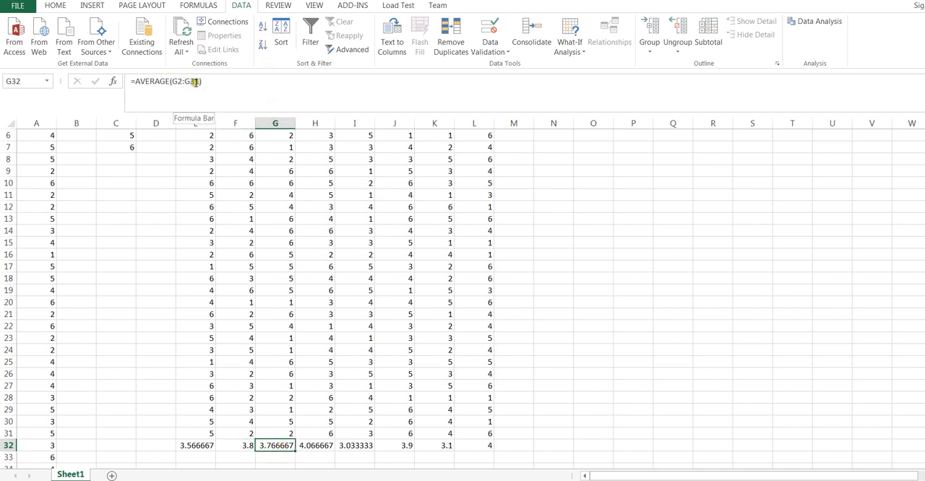
left_click(322, 446)
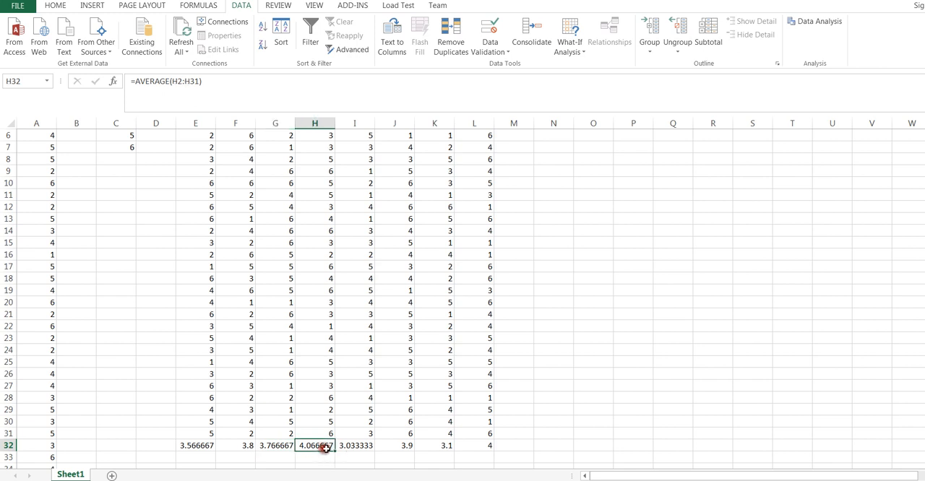
left_click(351, 445)
left_click(397, 449)
left_click(431, 446)
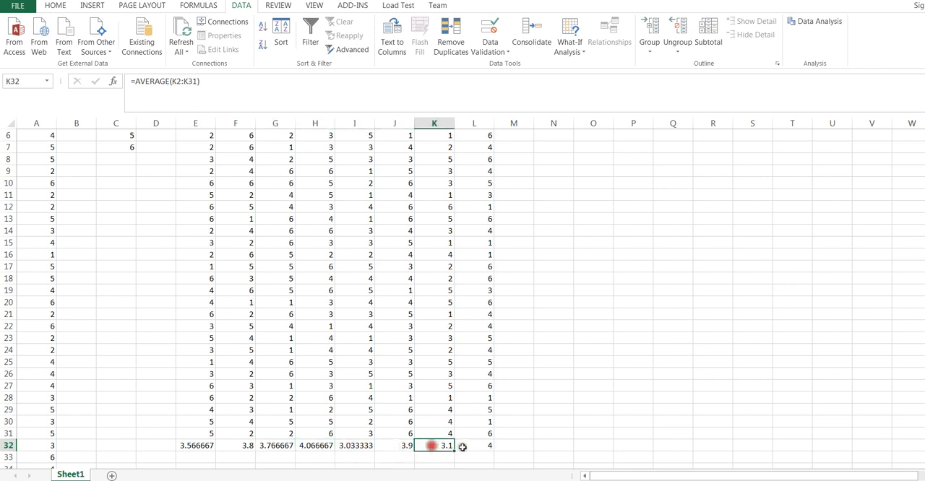
left_click(476, 446)
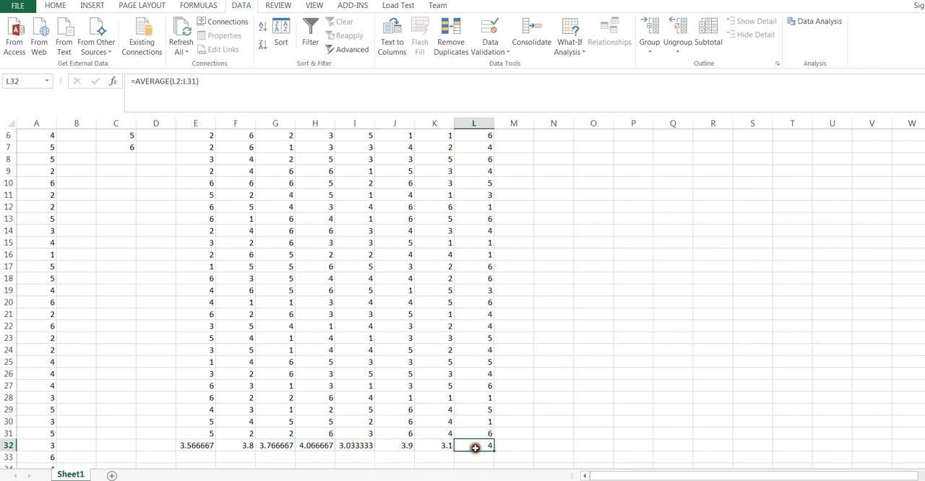
left_click(194, 449)
left_click(226, 446)
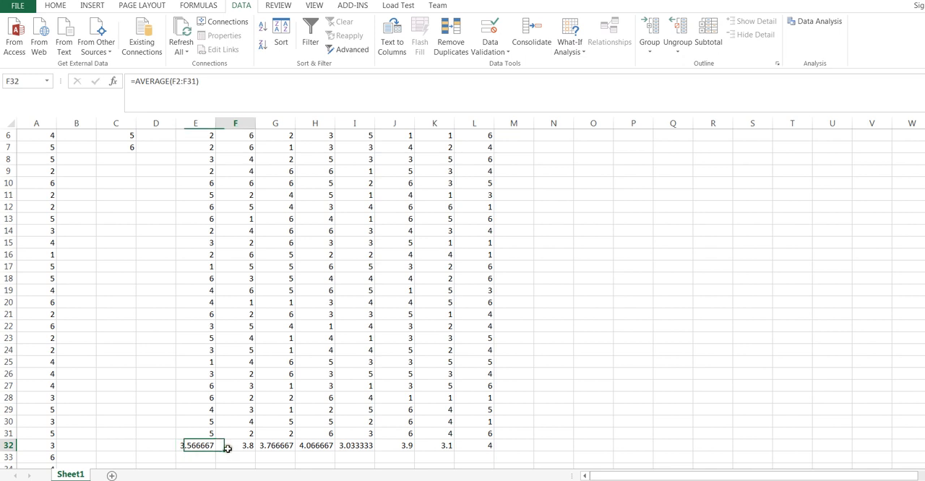
left_click(278, 446)
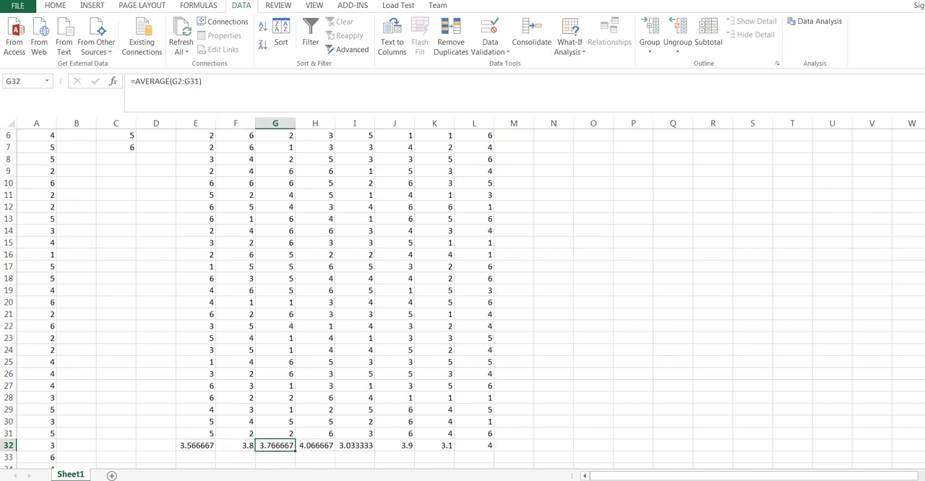
Step: Make the sample averages in E32:L32 bold
left_click_drag(924, 141, 924, 132)
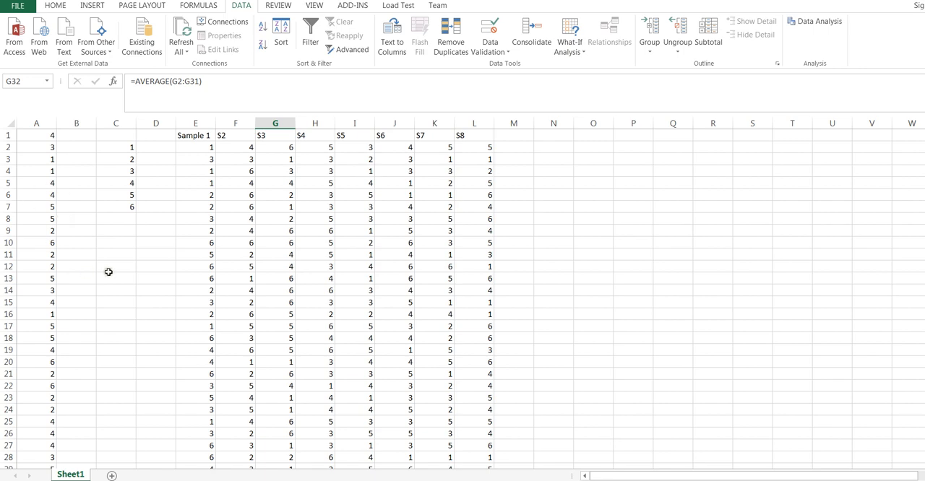
scroll(615, 271, "down", 3)
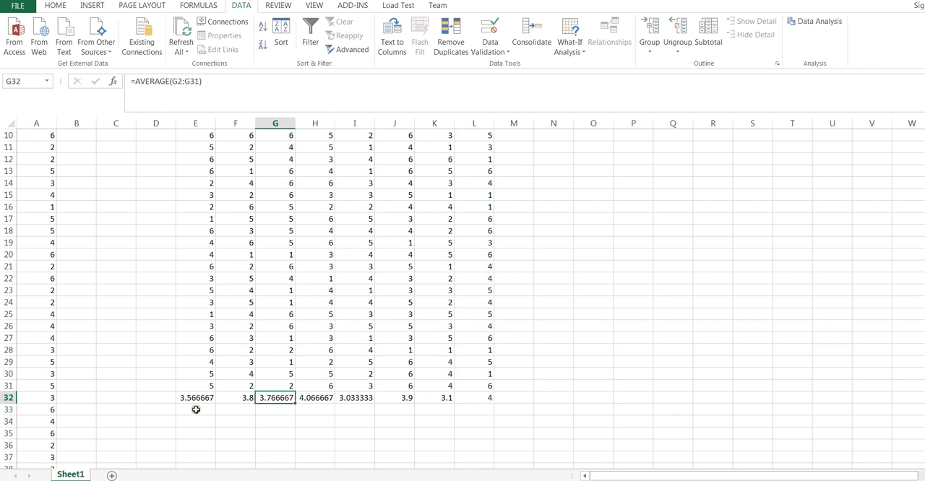
left_click_drag(193, 400, 466, 398)
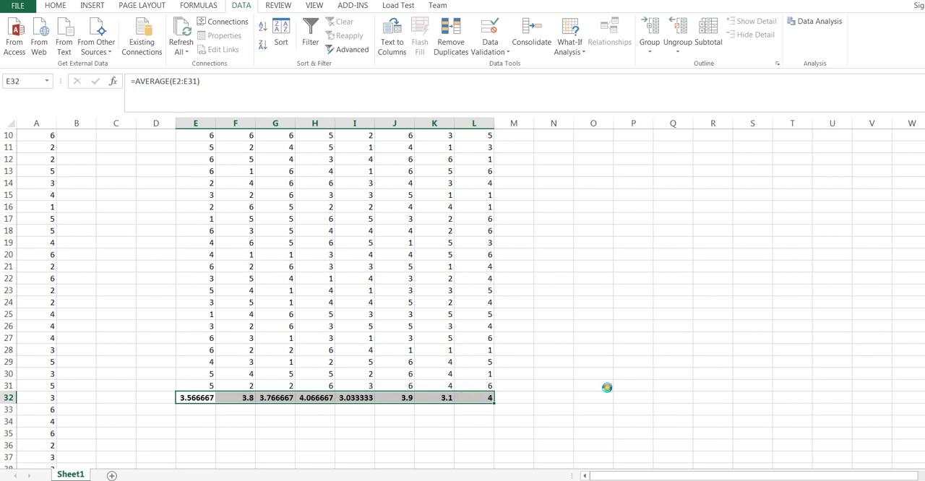
left_click(566, 373)
Step: Review the eight sample columns from their headings down to the averages in row 32
scroll(585, 238, "up", 1)
scroll(585, 237, "up", 2)
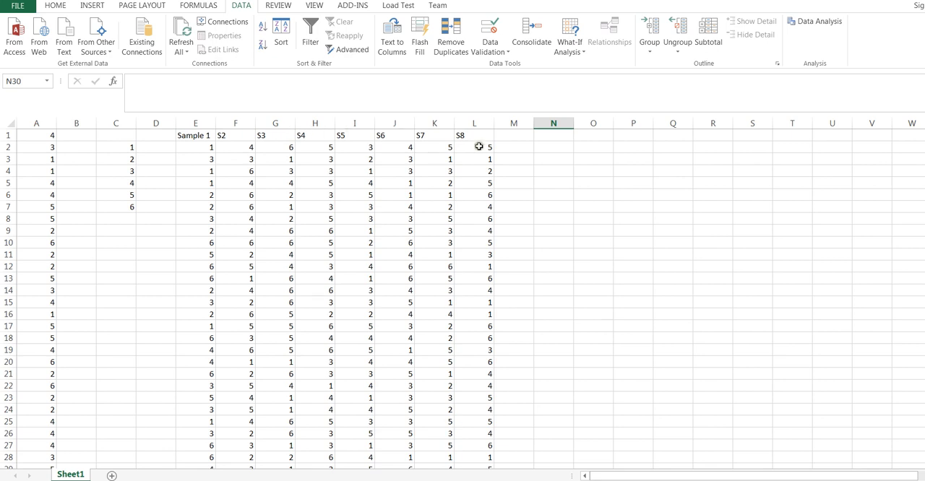
scroll(538, 228, "down", 3)
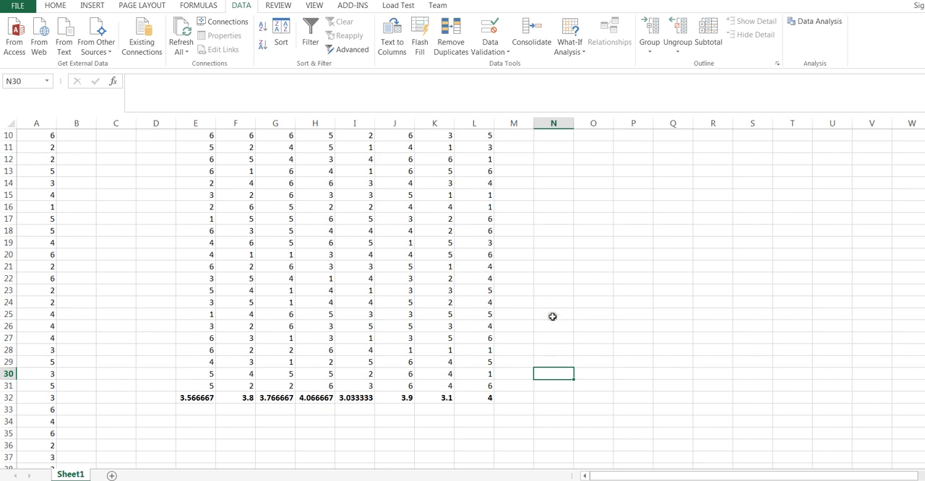
scroll(580, 314, "up", 3)
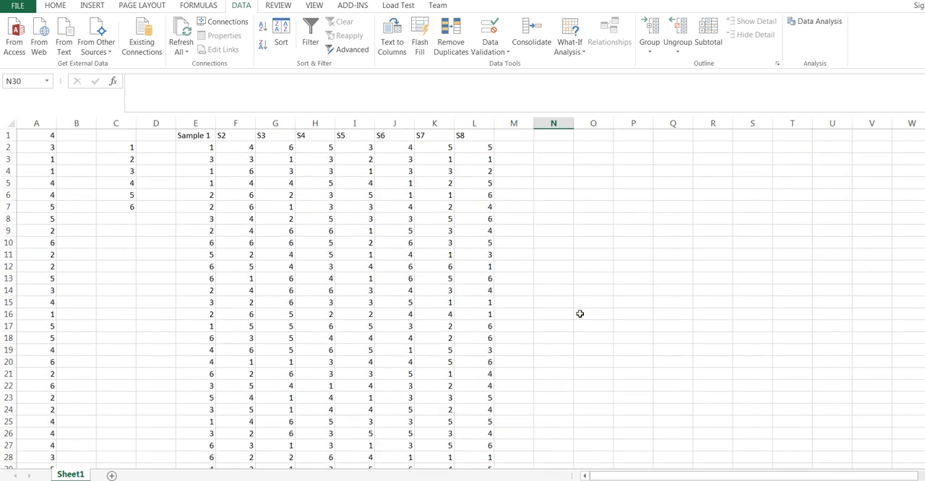
scroll(580, 313, "down", 4)
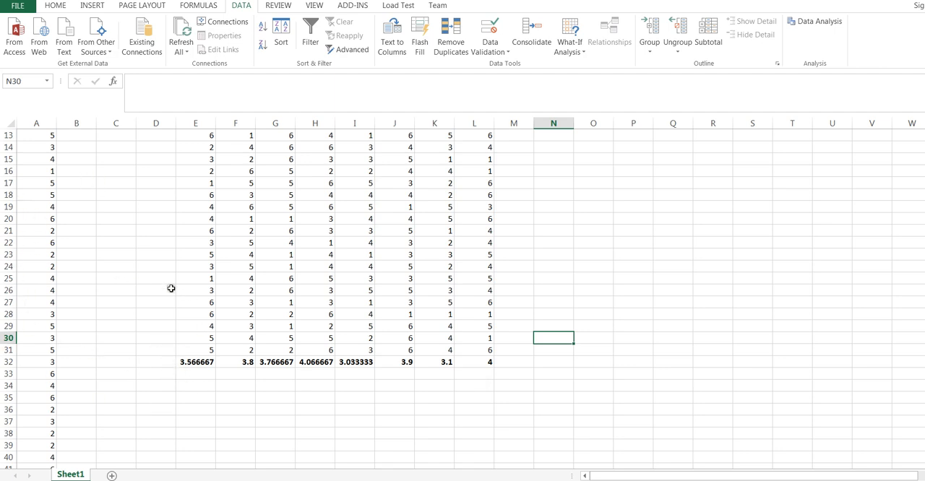
left_click_drag(625, 476, 666, 476)
left_click(557, 161)
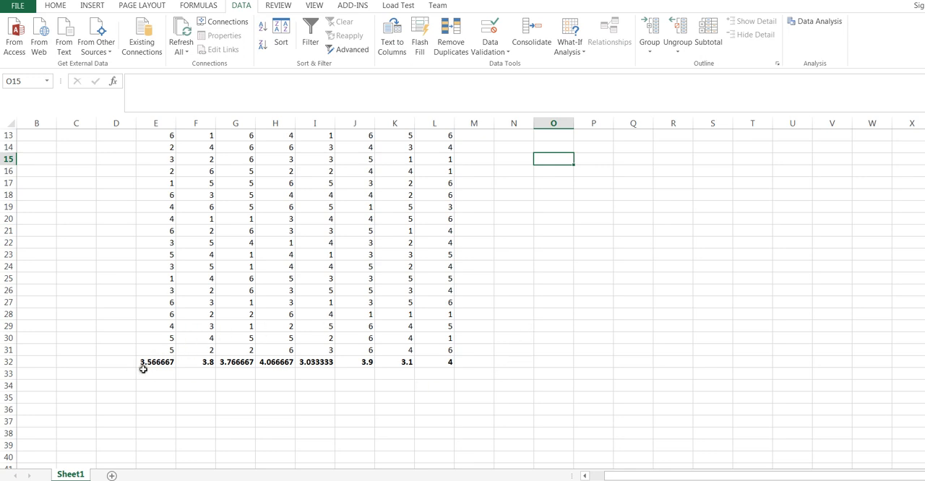
Step: Format the sample averages in E32:L32 to show two decimal places
left_click_drag(152, 361, 428, 362)
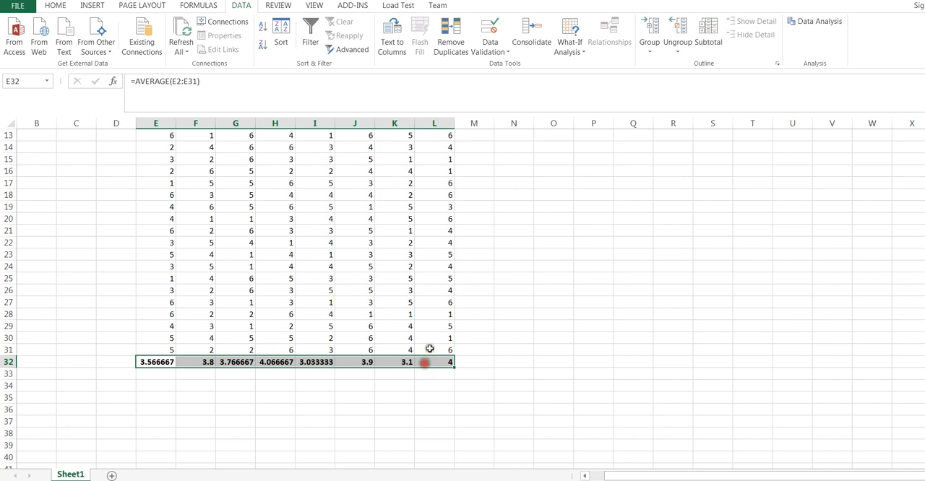
left_click(52, 8)
left_click(424, 46)
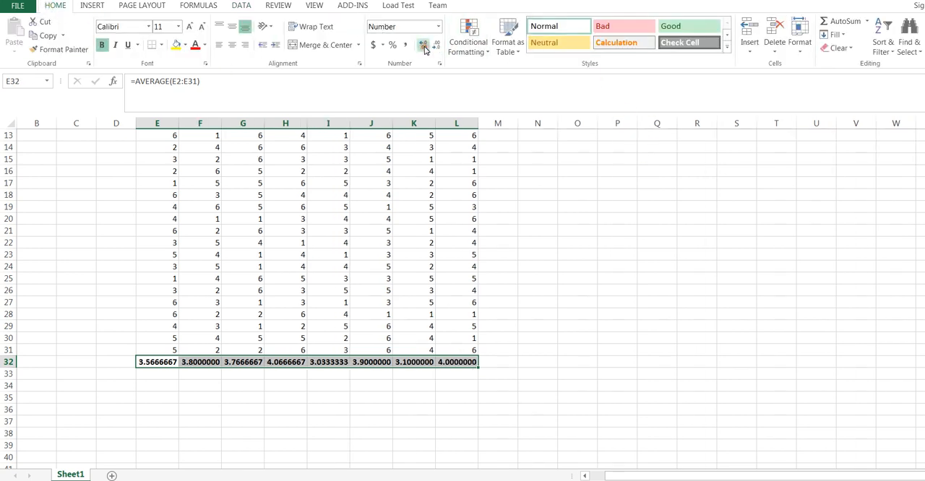
left_click(435, 46)
left_click(435, 46)
left_click(435, 45)
left_click(435, 46)
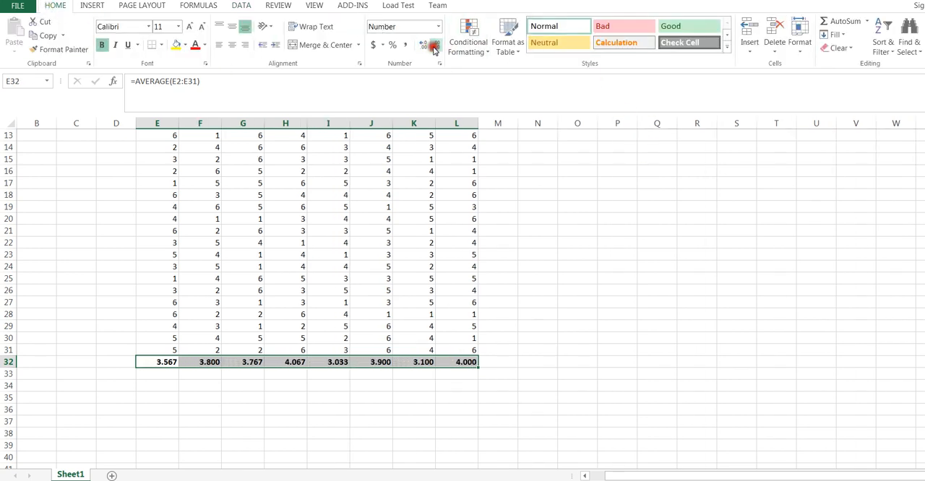
left_click(435, 46)
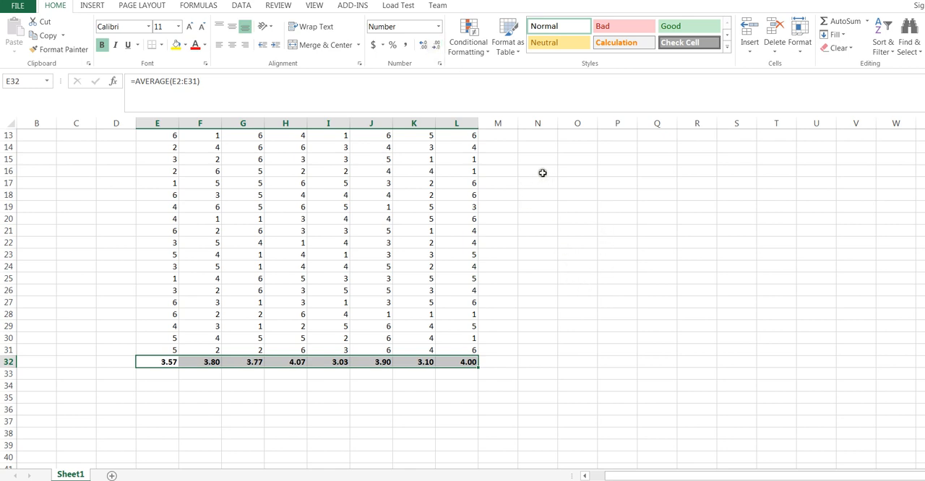
Step: Enter the first four sample averages down column N in N16:N19 as 3.57, 3.8, 3.77 and 4.07
left_click(543, 172)
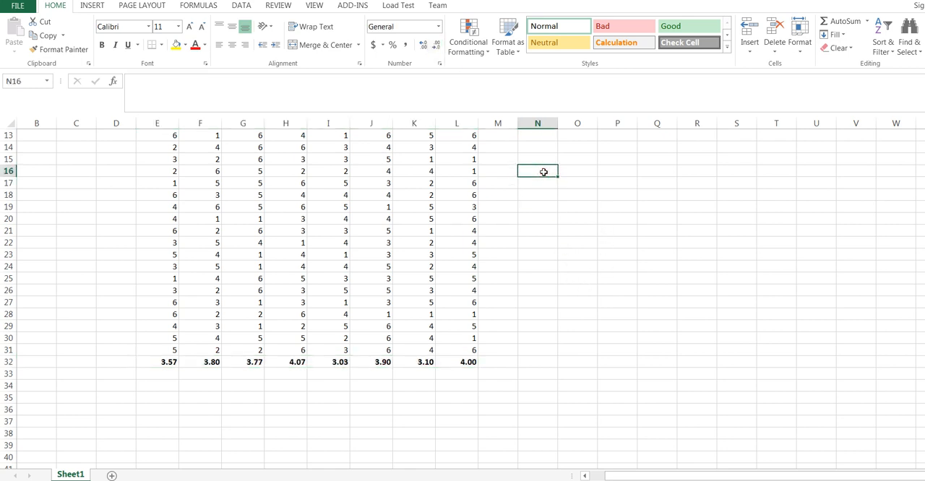
type("3.57")
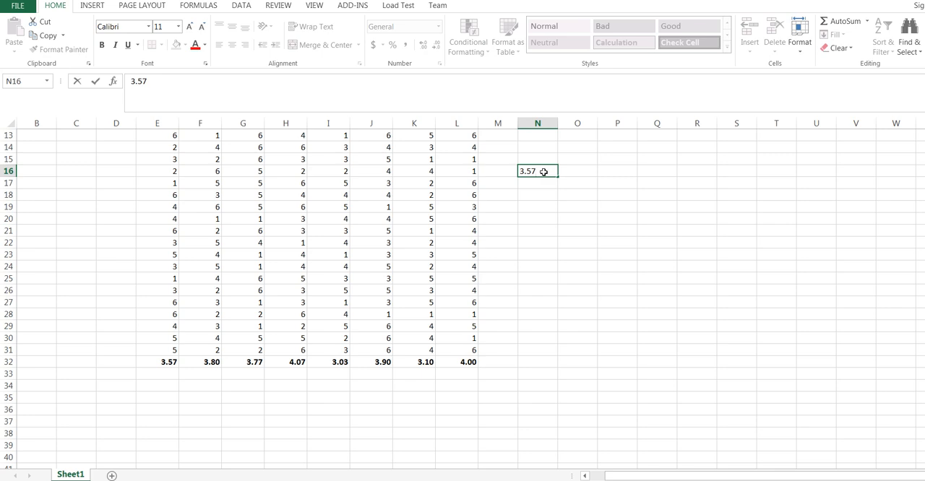
key("Return")
type("3")
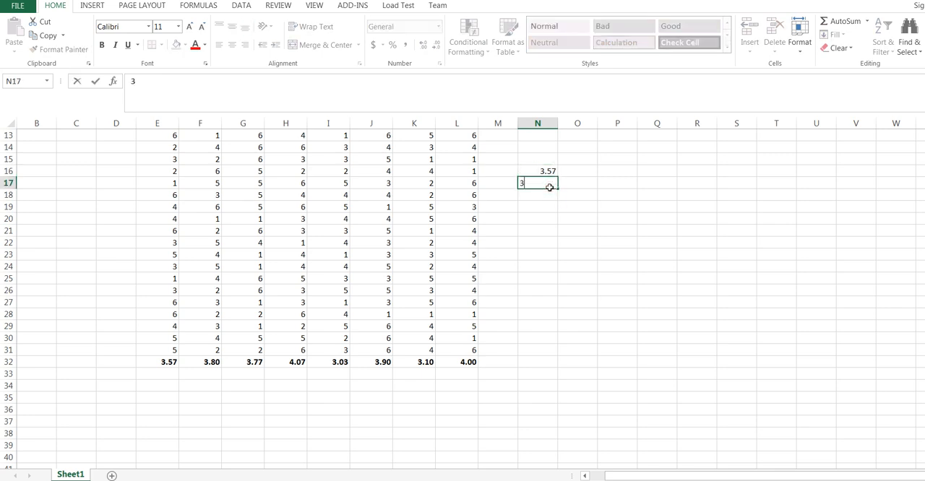
type(".80")
key("Return")
type("3")
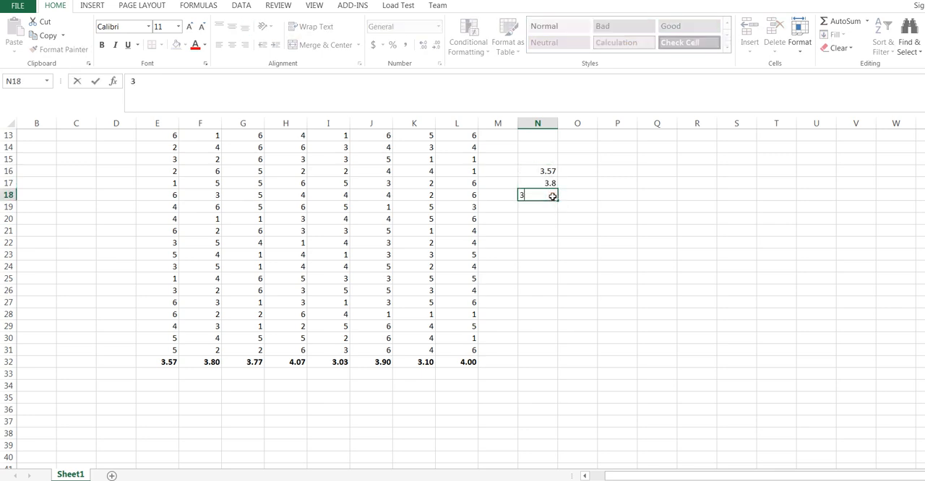
type(".77")
key("Return")
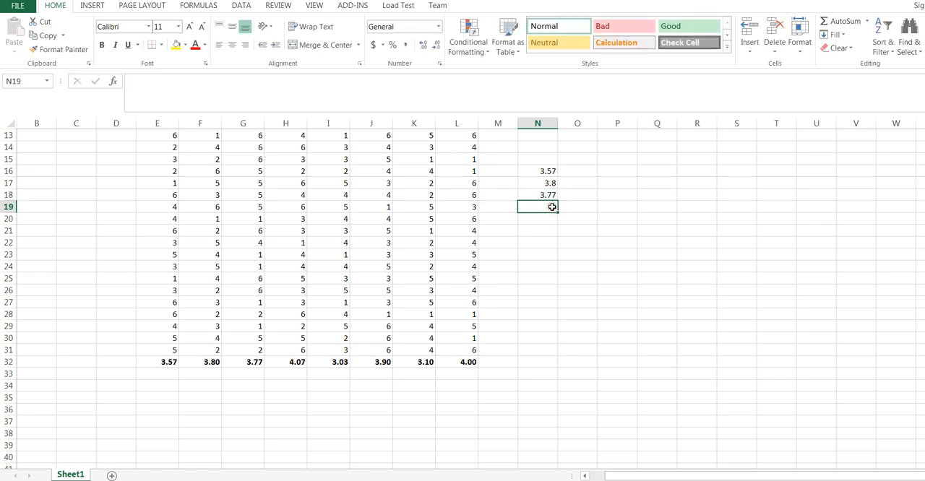
type("4.0")
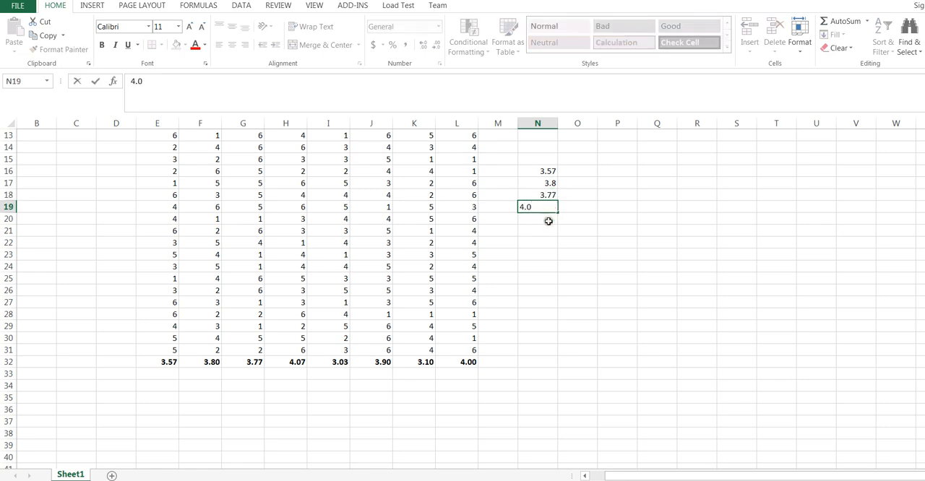
type("7")
key("Return")
Step: Enter the remaining four sample averages down column N in N20:N23 as 3.03, 3.9, 3.1 and 4
type("3.03")
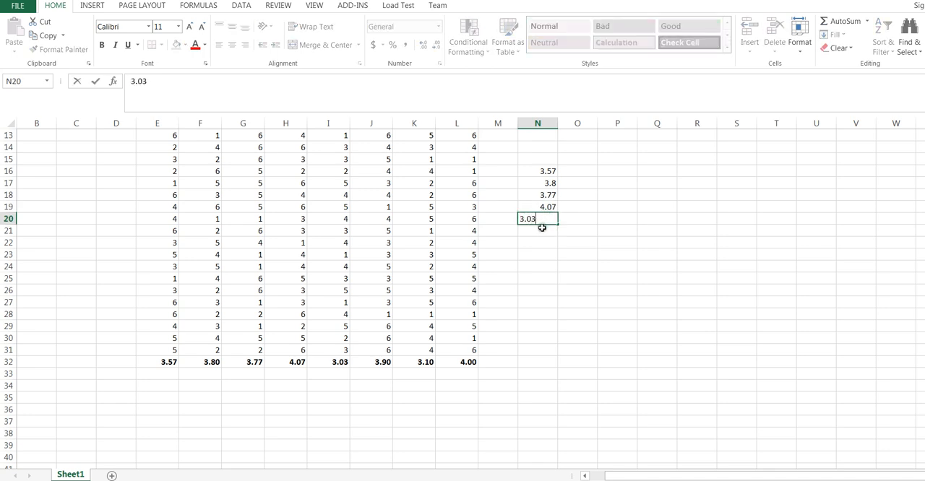
key("Return")
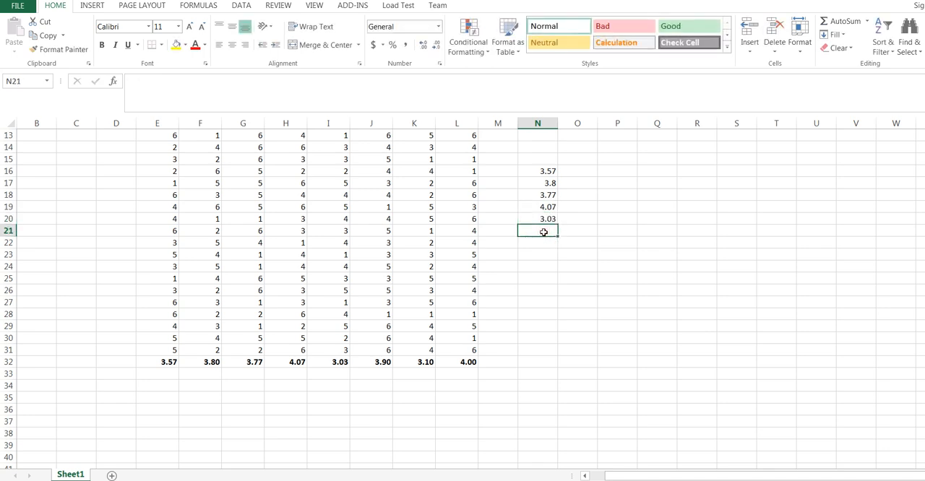
type("3.90")
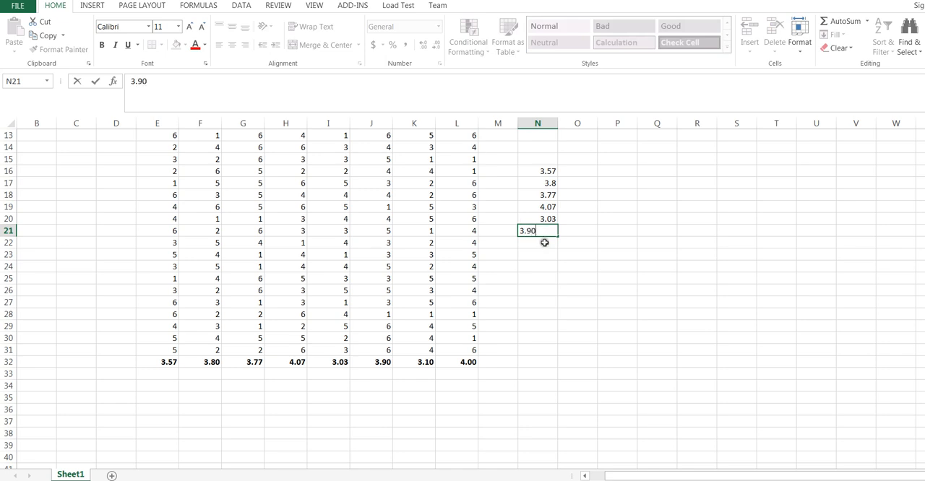
key("Return")
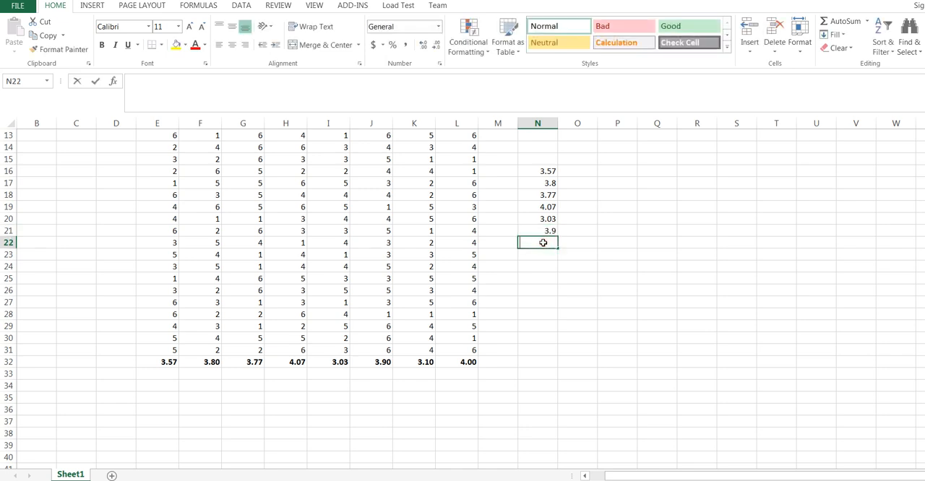
type("3.10")
key("Return")
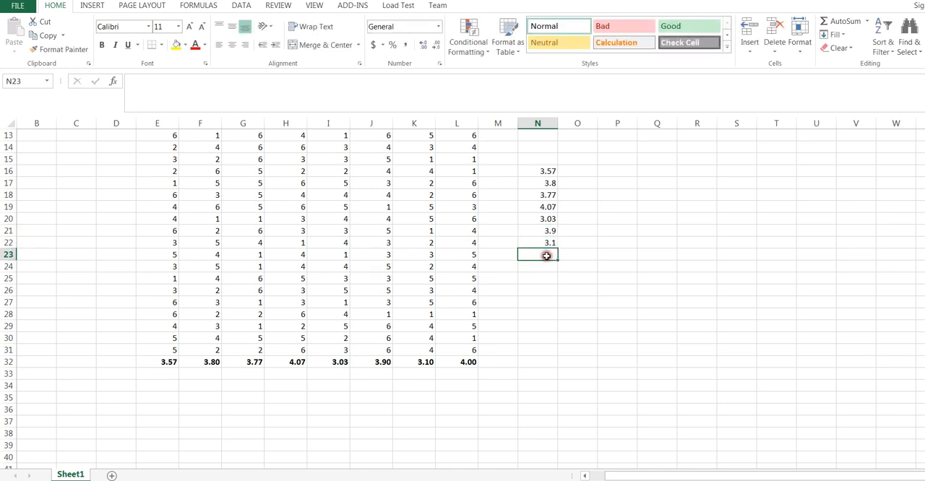
type("4.00")
left_click(613, 223)
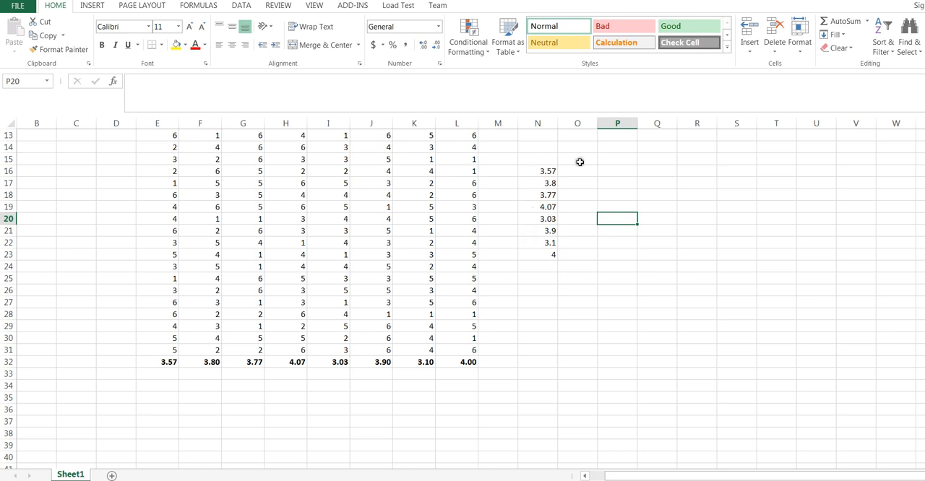
Step: Add the heading "bins" in P14 and enter 0 as the first bin limit in P16
left_click(619, 150)
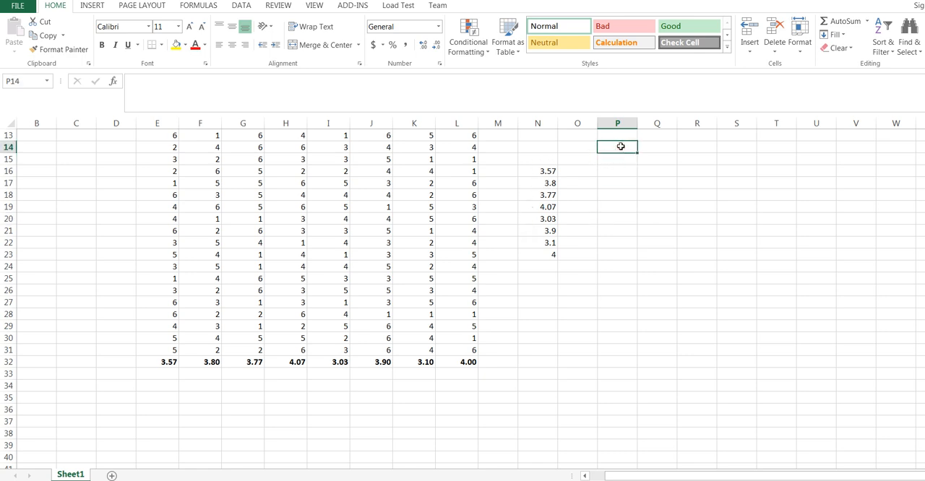
type("bins")
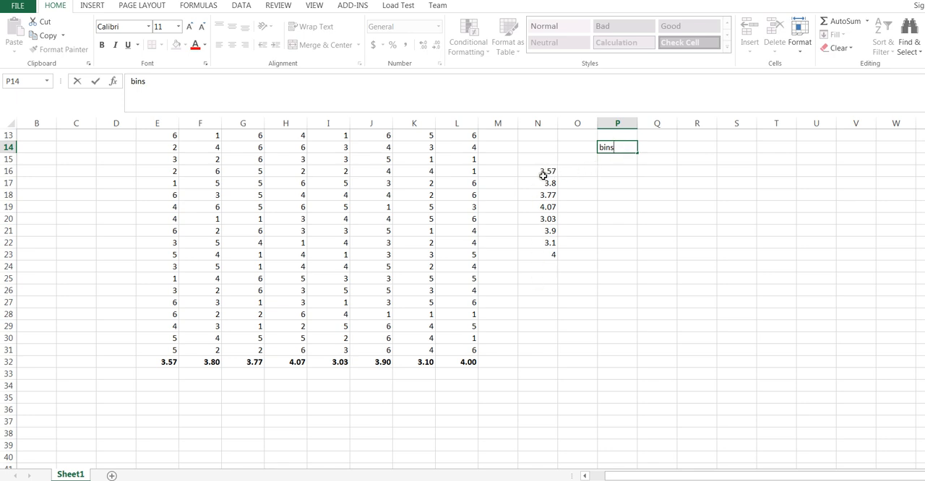
left_click(615, 171)
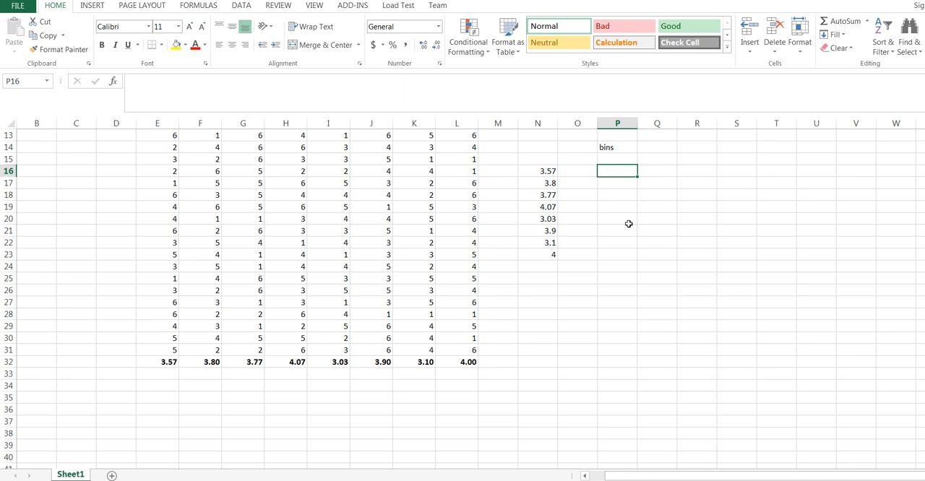
type("0")
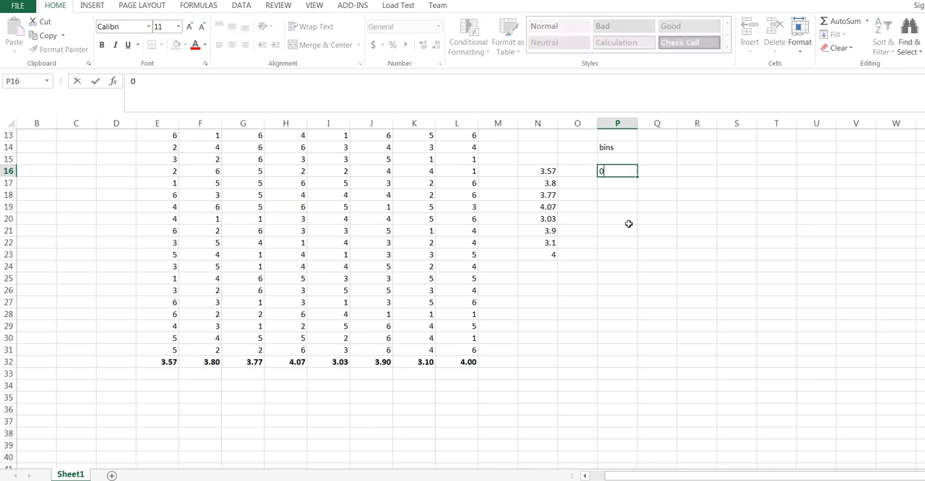
key("Return")
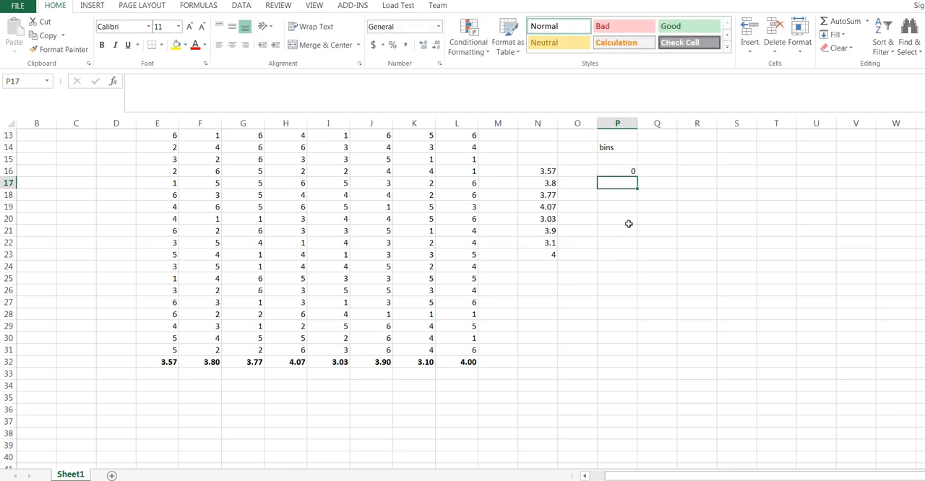
Step: Continue the bin limits down column P in P17:P20 with 0.5, 1, 1.5 and 2
type("0.5")
key("Return")
type("1")
key("Return")
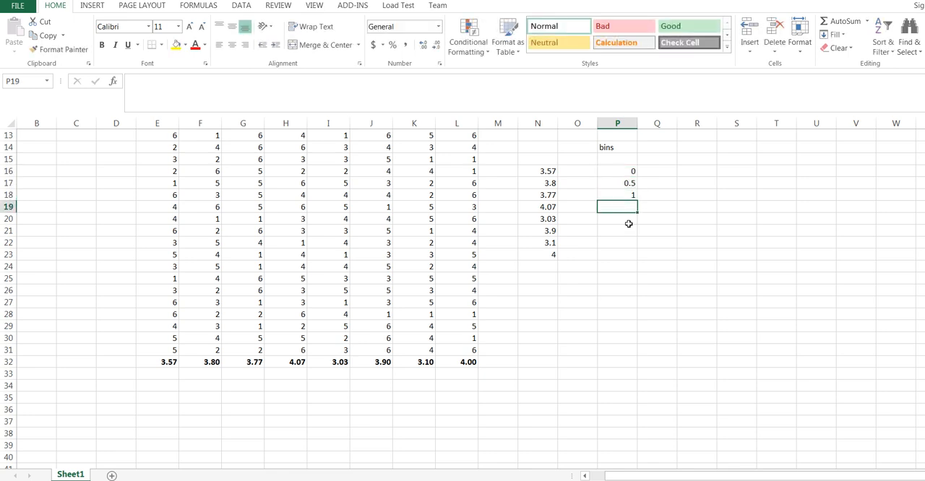
type("1.5")
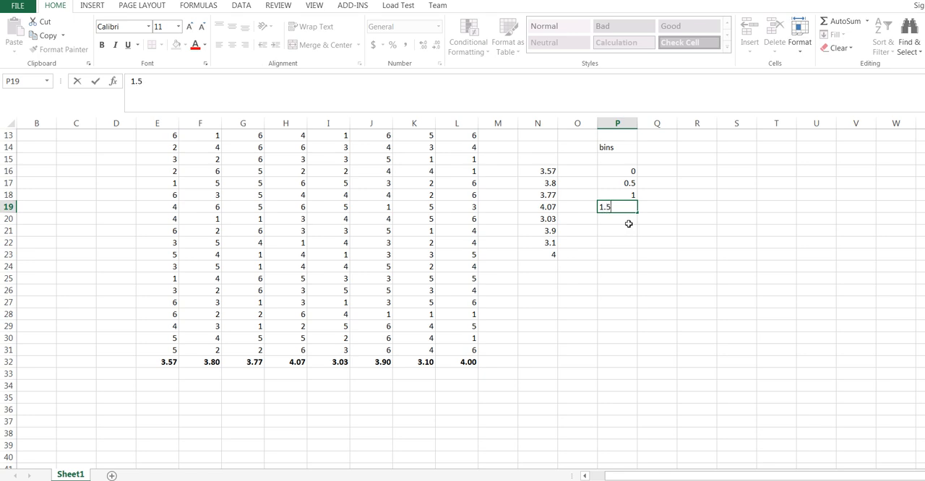
key("Return")
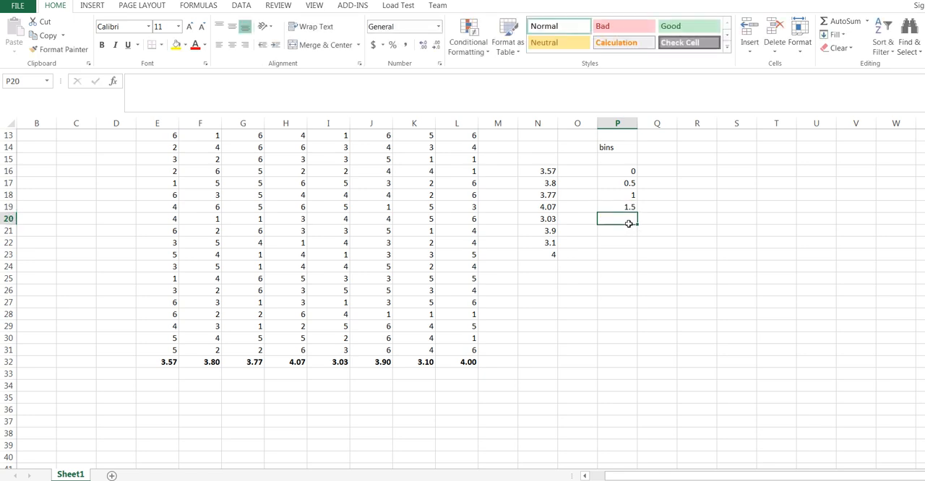
type("2")
key("Return")
type("2")
key("Return")
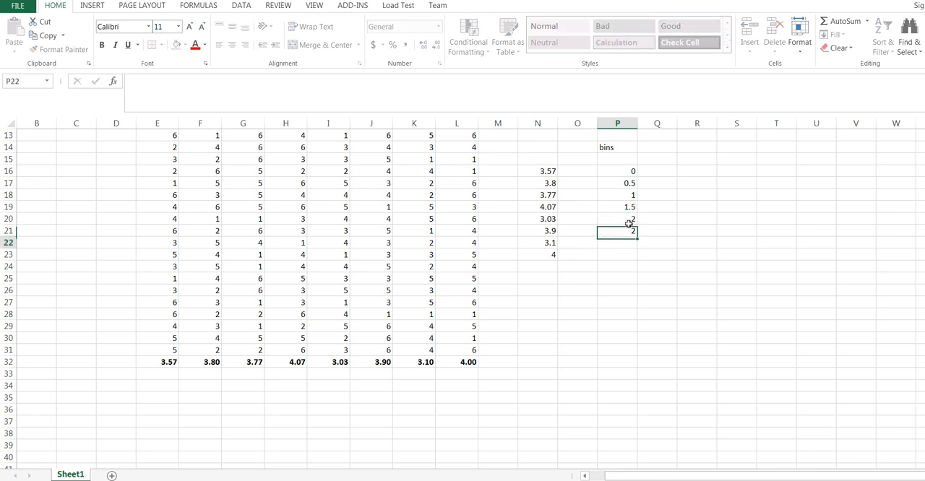
type("5")
key("Return")
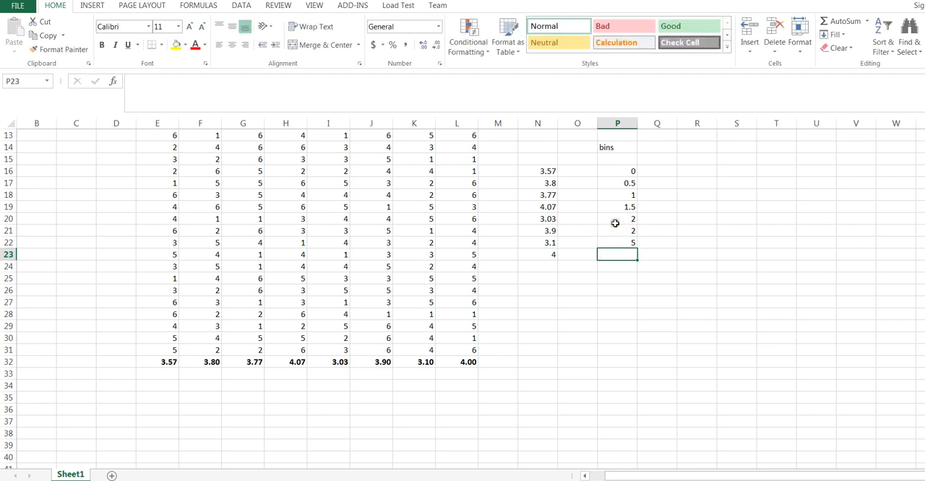
Step: Set the bin limits in P21:P24 to 2.5, 3, 3.5 and 4
left_click(616, 230)
type("2.")
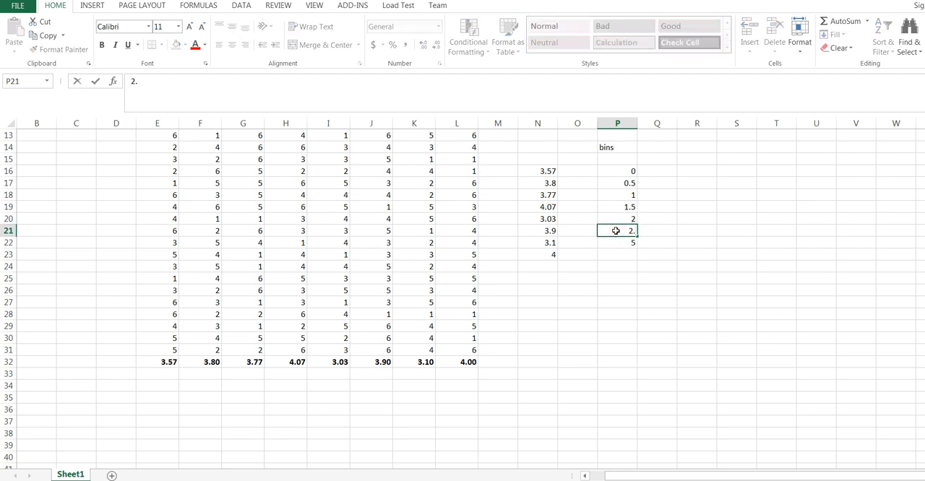
type("5")
key("Return")
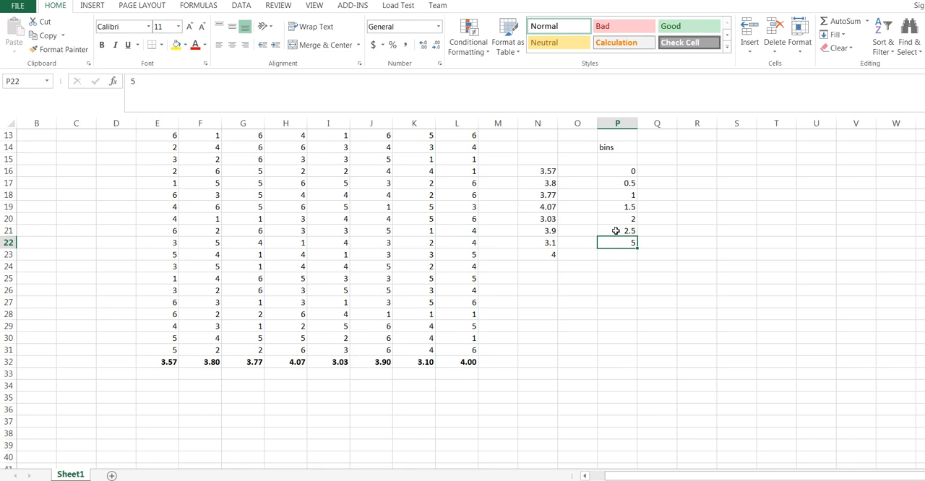
type("3")
key("Return")
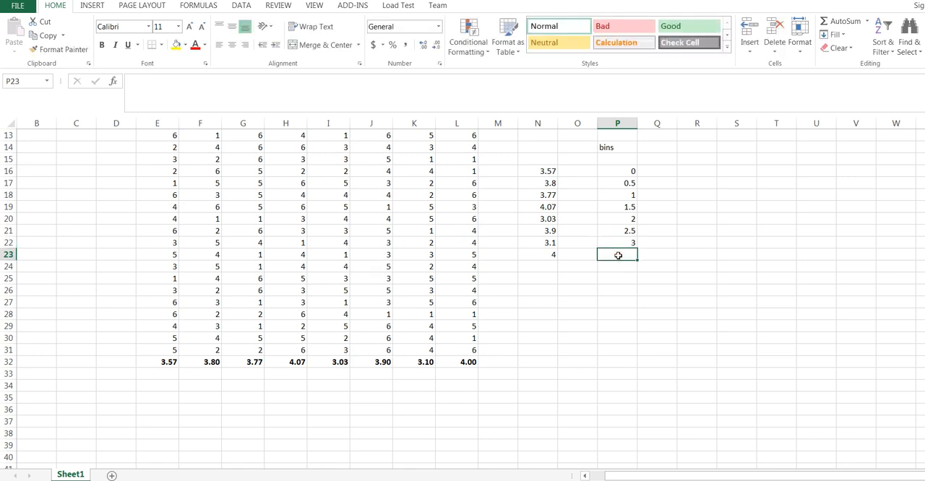
type("3.5")
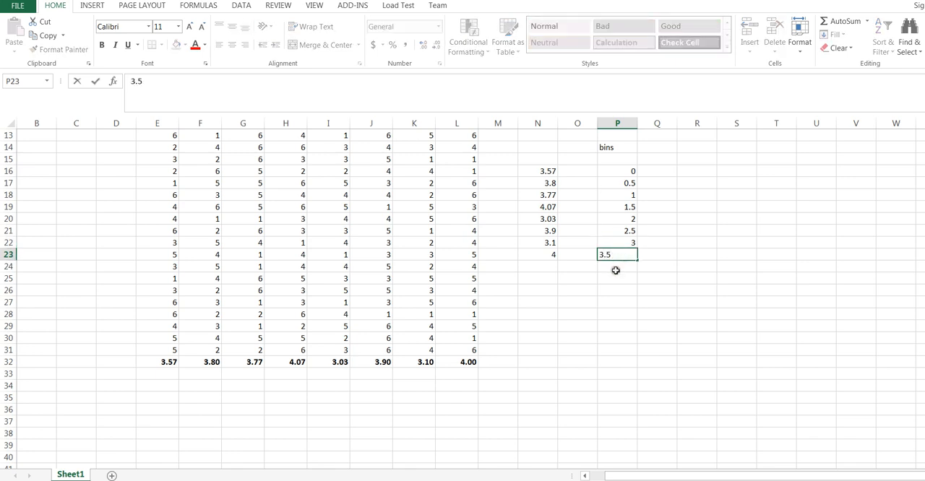
key("Return")
type("4")
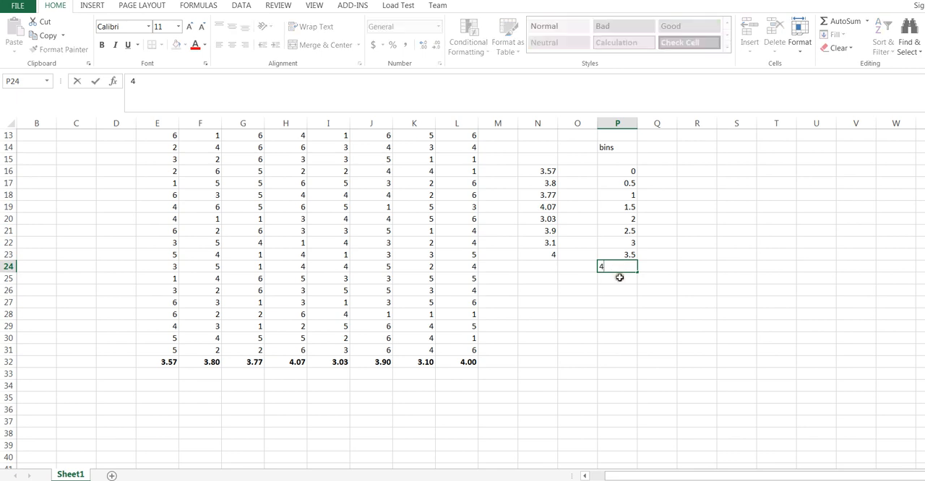
key("Return")
Step: Complete the bin list in P25:P28 with 4.5, 5, 5.5 and 6
type("4.")
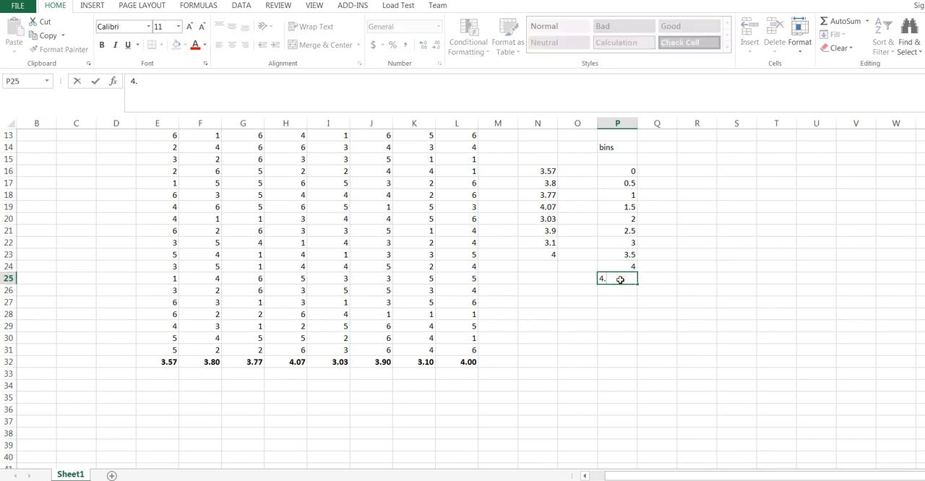
type("5")
key("Return")
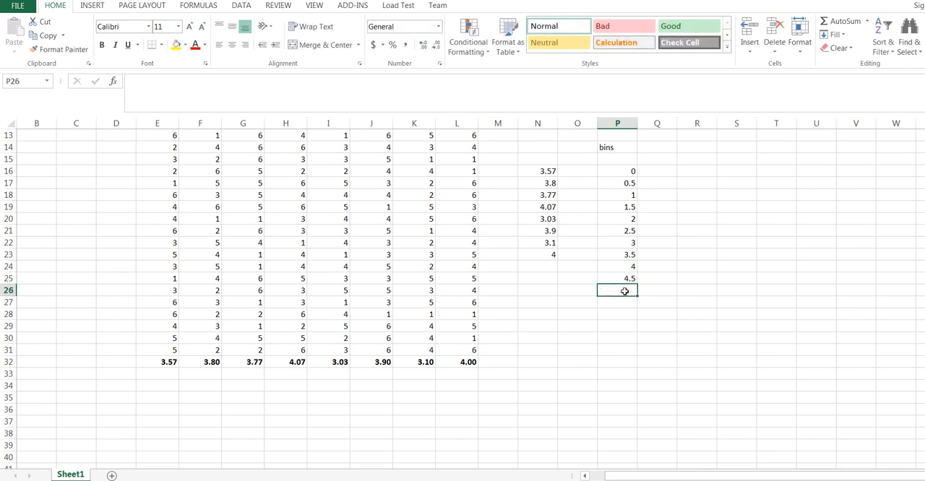
type("5")
key("Return")
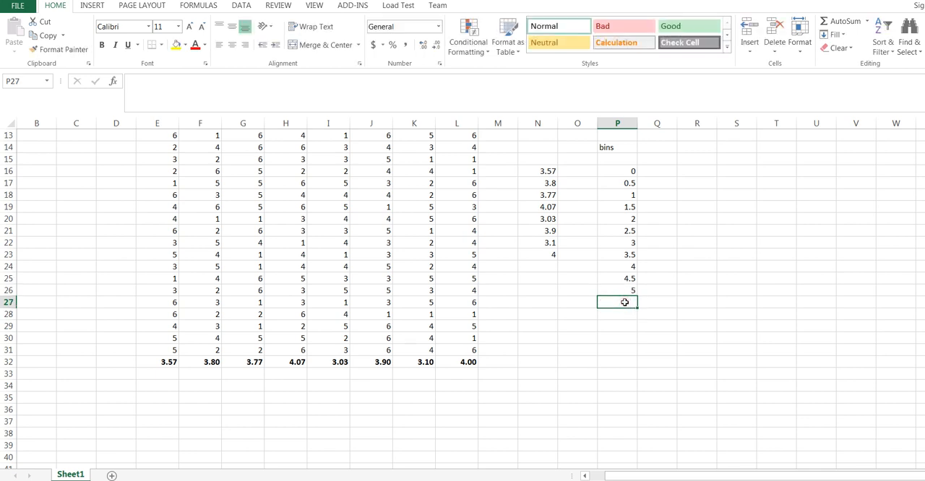
type("5.5")
key("Return")
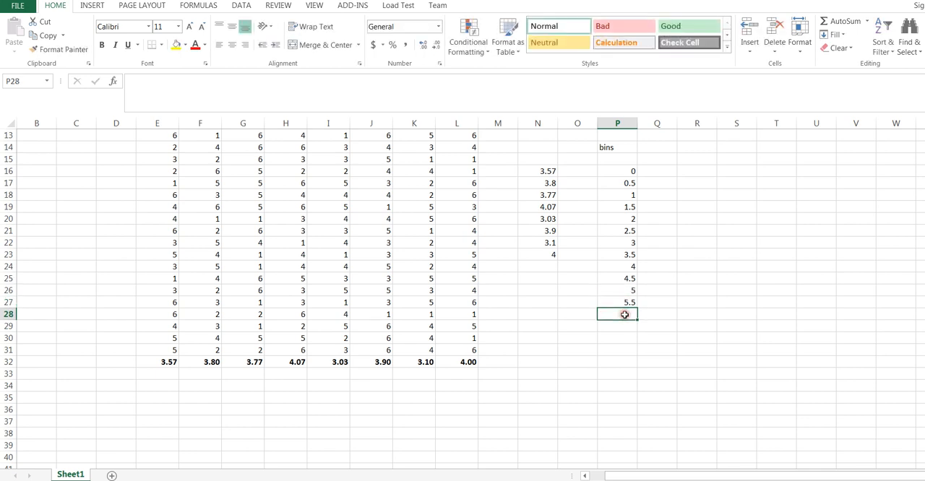
type("6")
key("Return")
key("Return")
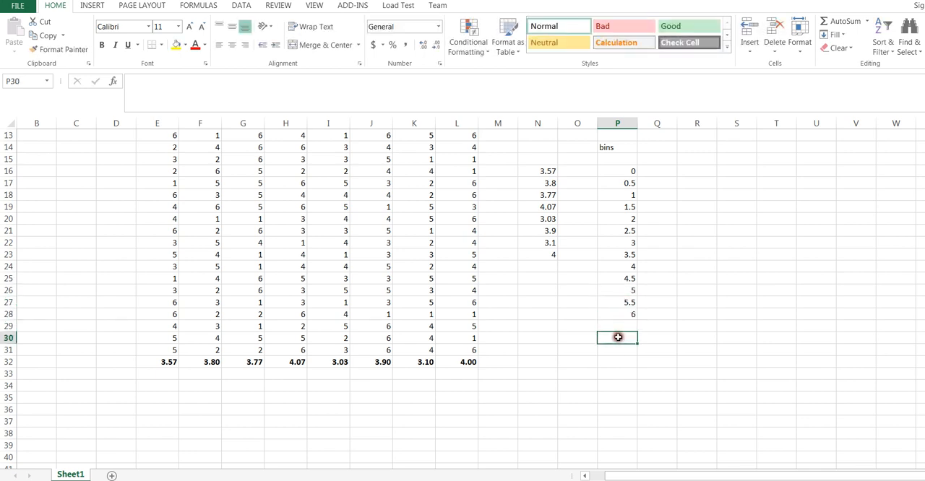
left_click(614, 172)
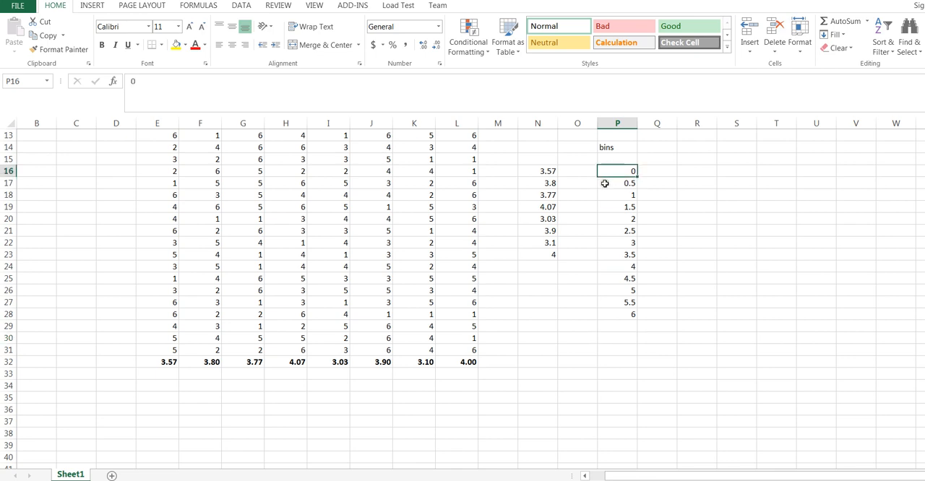
left_click(605, 183)
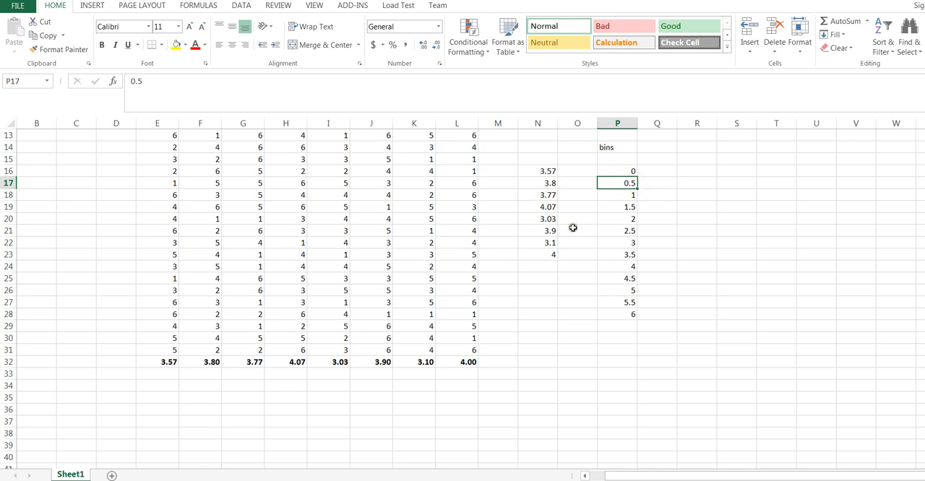
left_click(616, 194)
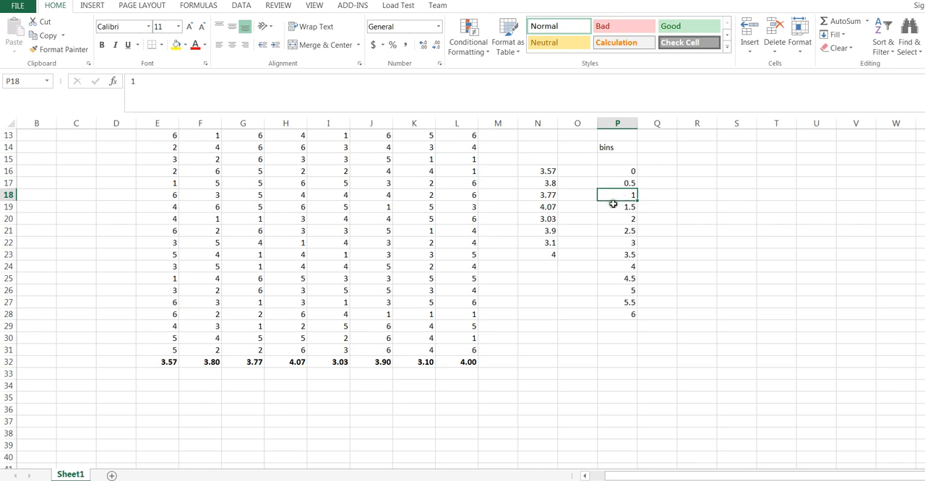
left_click(613, 207)
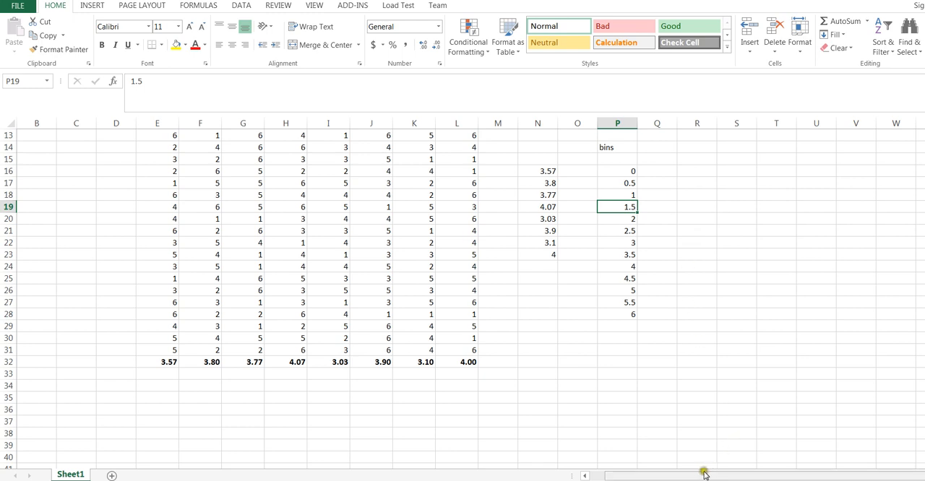
left_click(660, 273)
Step: Open the Histogram tool from Data Analysis and move its dialog clear of the averages in column N
left_click(687, 173)
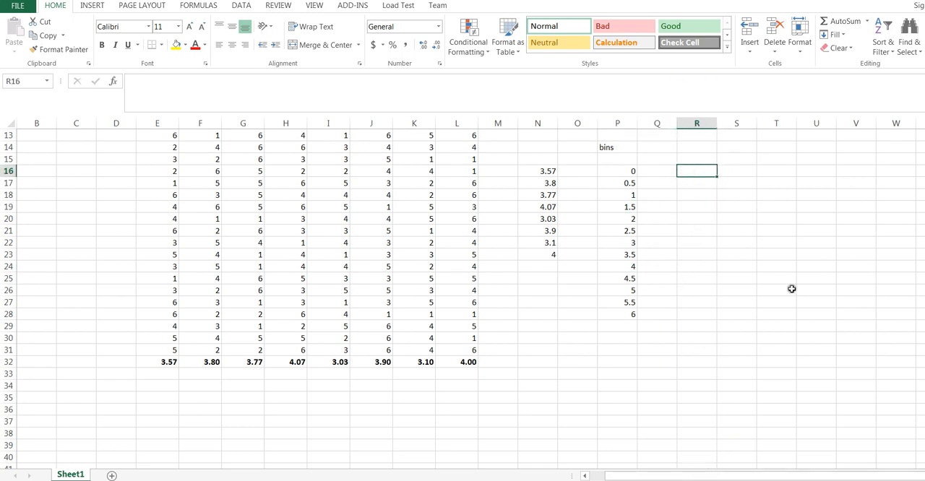
left_click(238, 5)
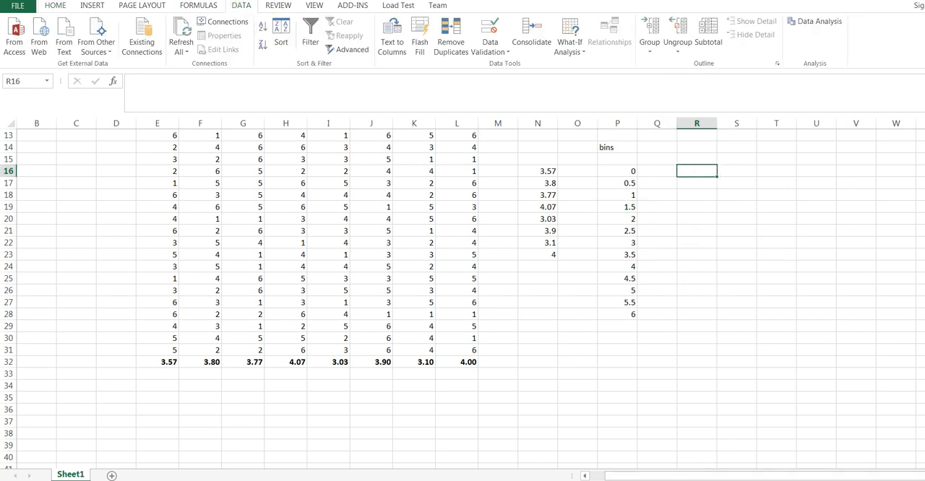
left_click(804, 23)
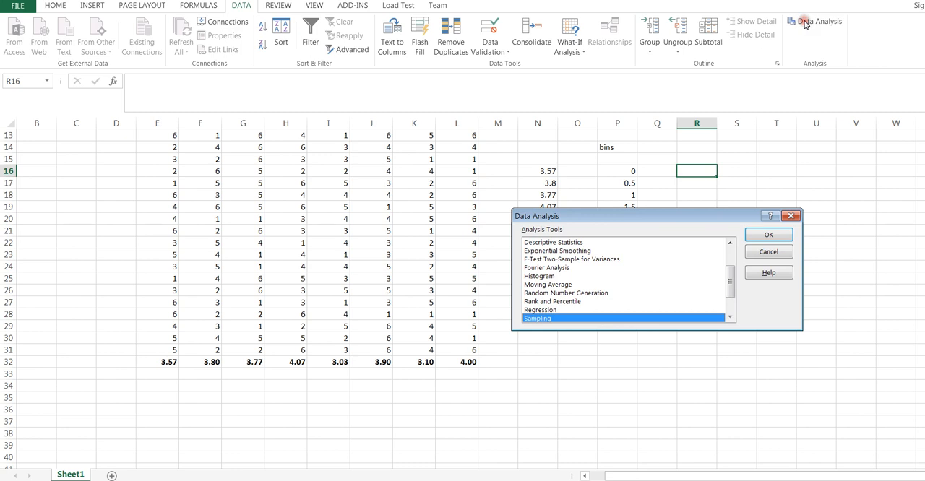
left_click(730, 315)
left_click(730, 316)
left_click(730, 316)
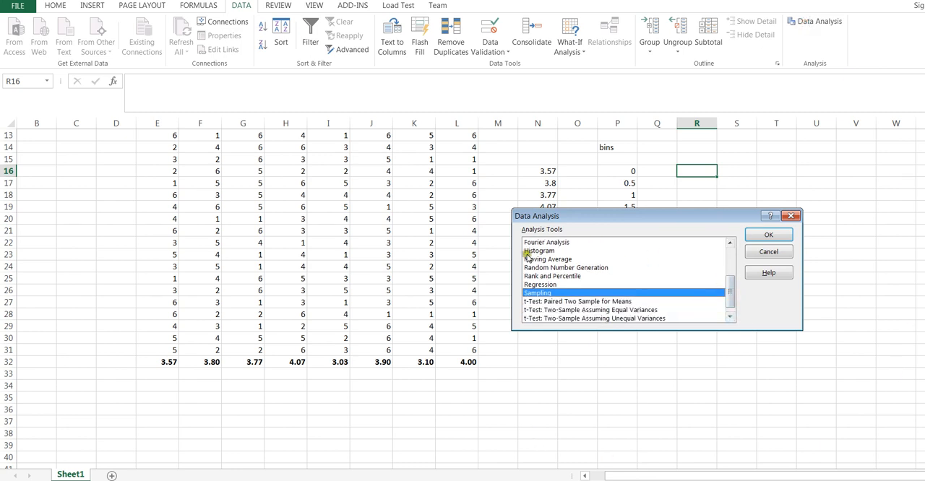
left_click(539, 251)
left_click(768, 235)
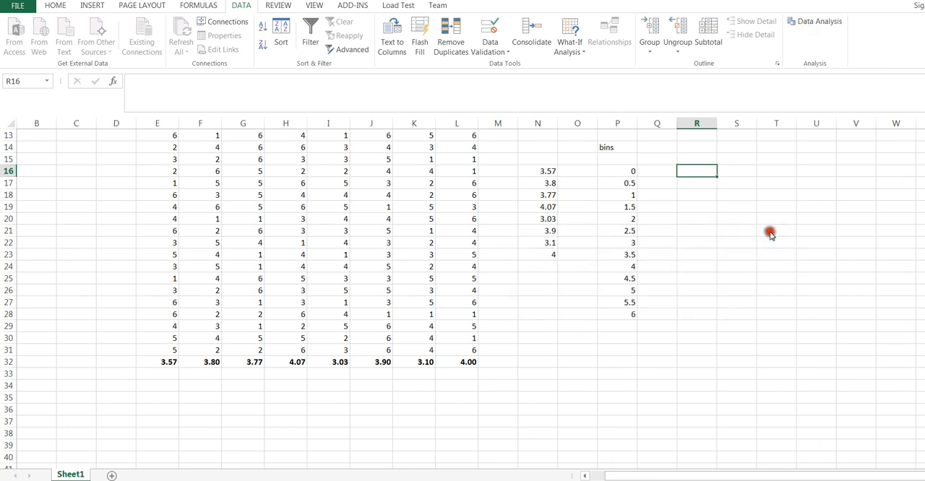
left_click_drag(654, 182, 763, 151)
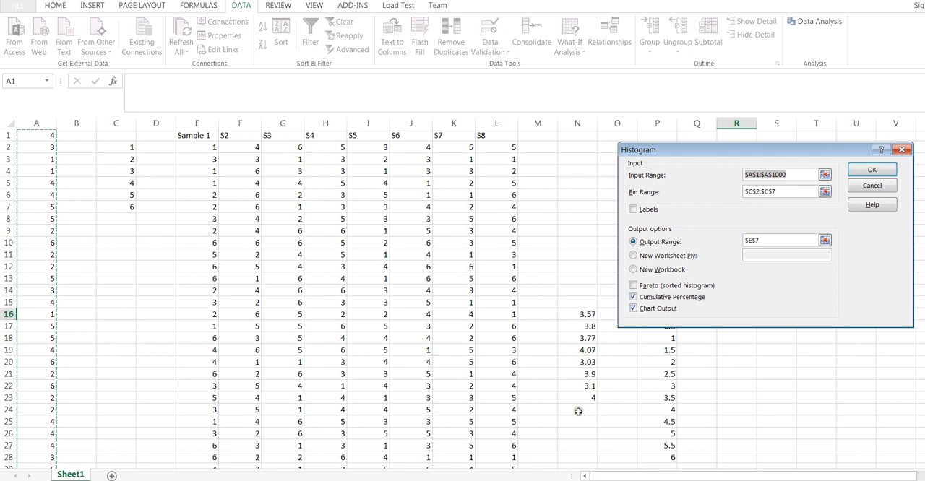
Step: Set the histogram's input range to the eight sample averages in N16:N23
left_click(805, 175)
left_click(779, 174)
left_click_drag(779, 174, 743, 176)
key("BackSpace")
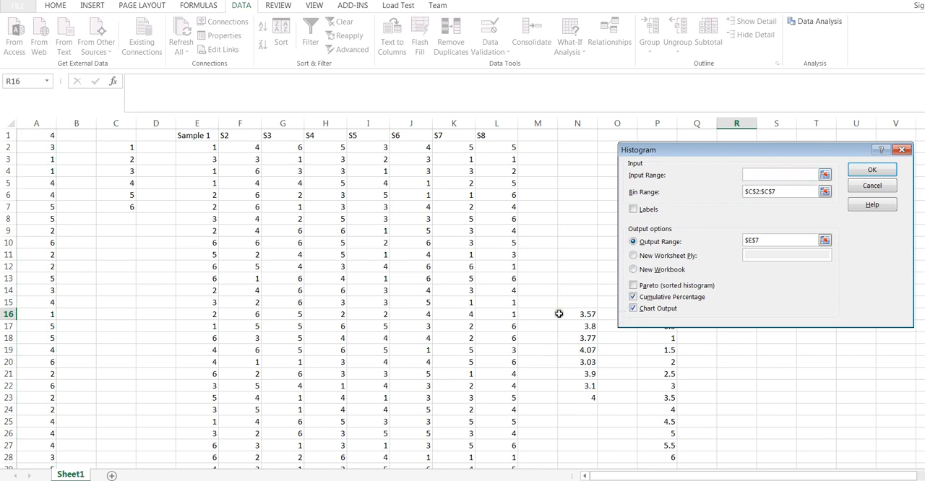
left_click_drag(567, 313, 572, 397)
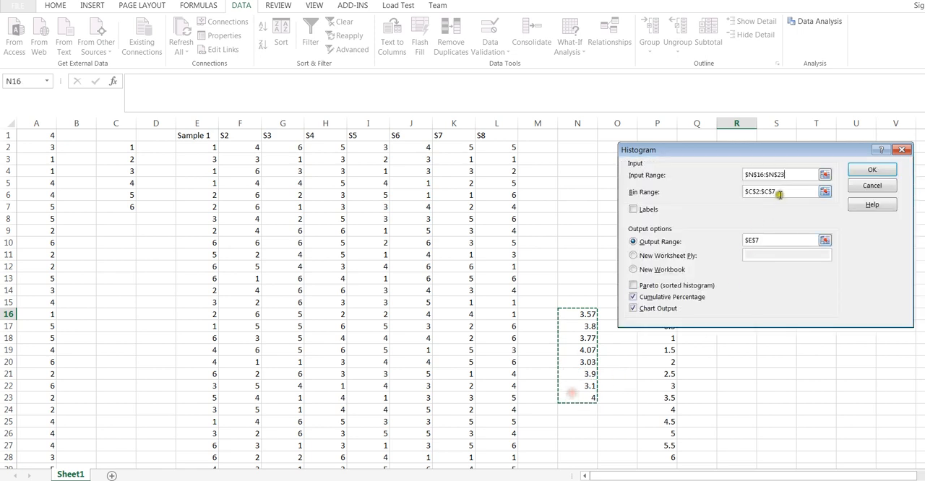
Step: Replace the histogram's bin range with the bin limits in P16:P28
left_click(781, 191)
left_click_drag(781, 191, 739, 189)
key("BackSpace")
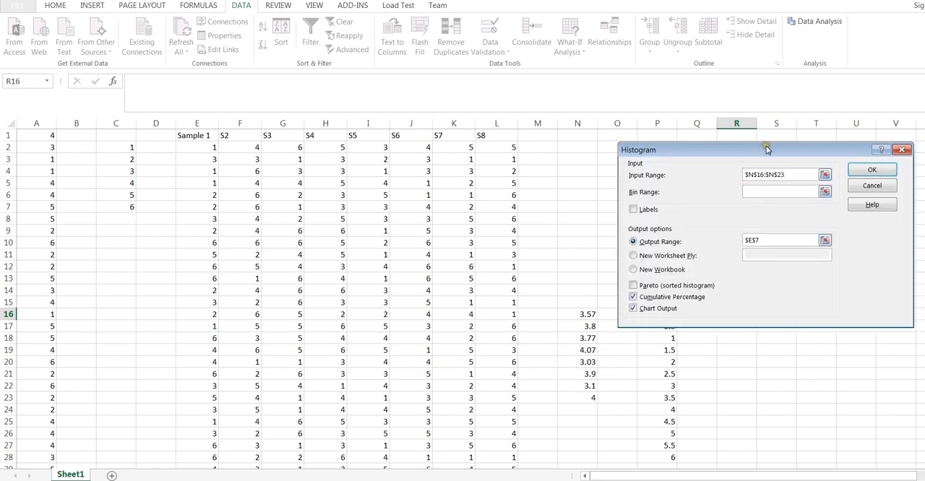
left_click_drag(767, 149, 413, 145)
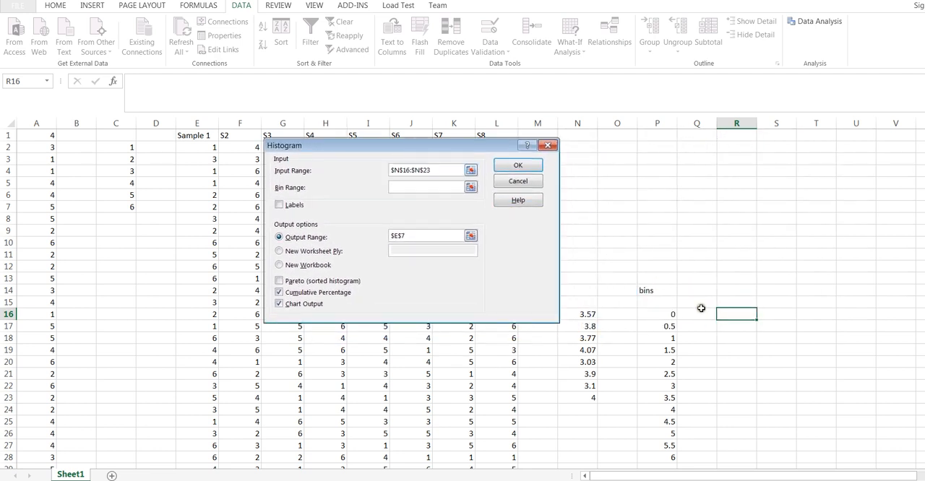
left_click_drag(650, 312, 655, 457)
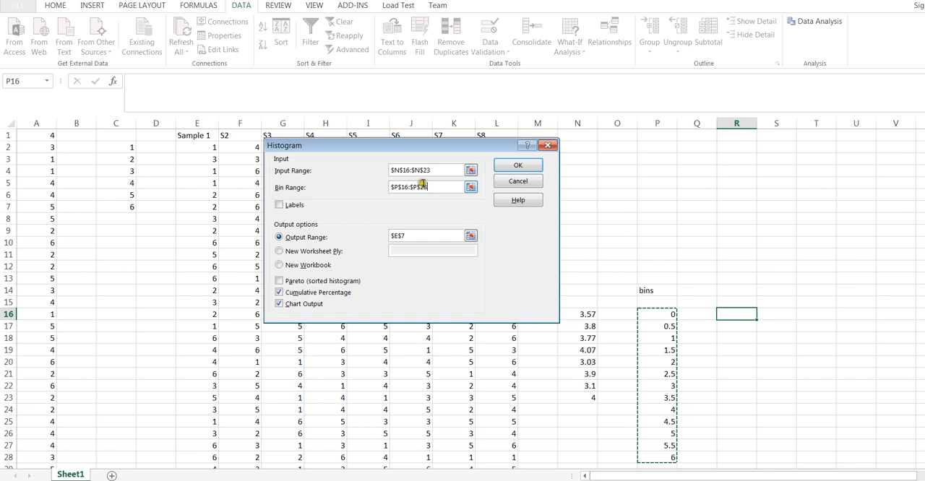
Step: Set the histogram's output range to R4 and generate the frequency table and chart
left_click(391, 235)
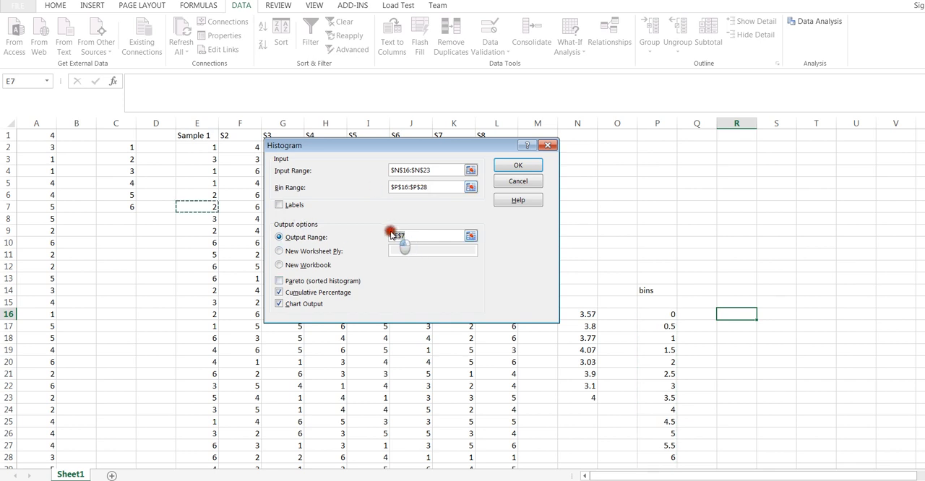
key("BackSpace")
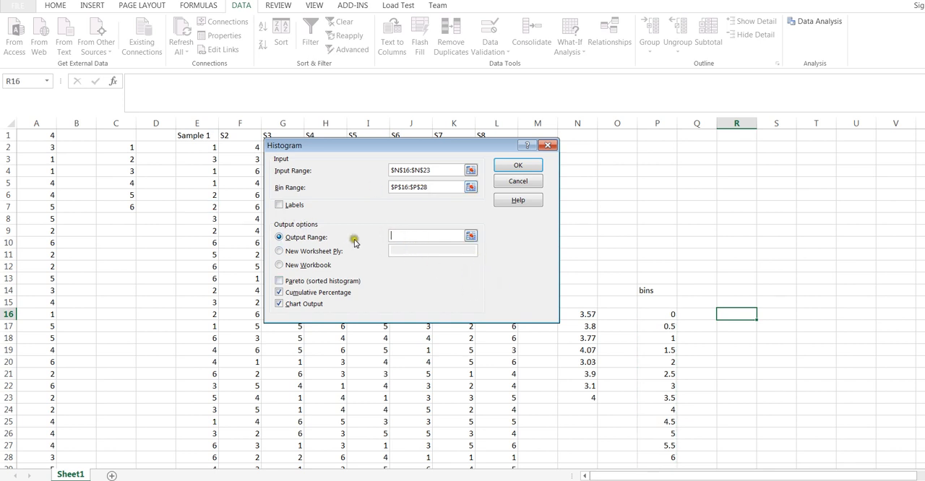
left_click(743, 170)
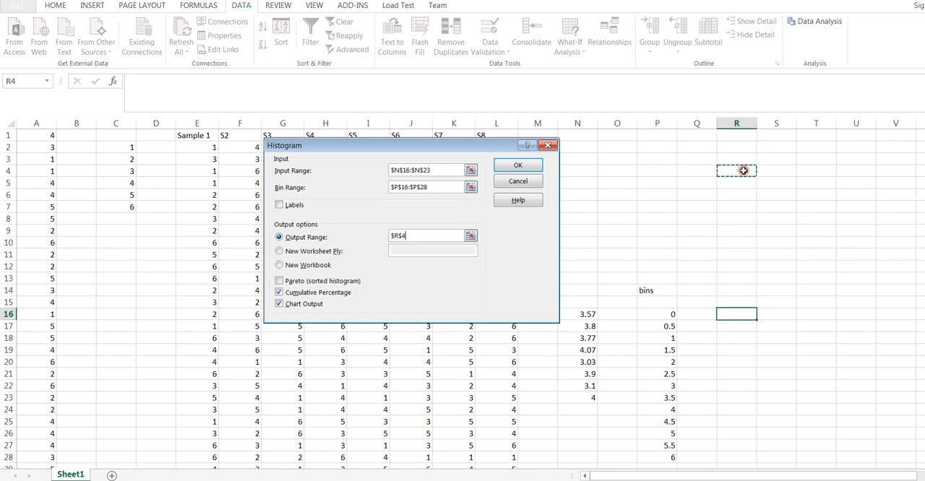
left_click(527, 167)
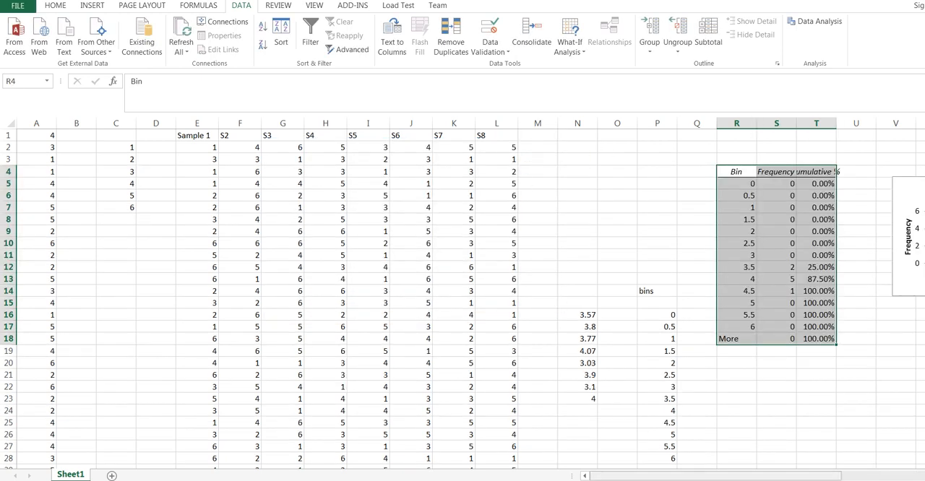
Step: Enlarge the new histogram chart beside the frequency table, extending it down to about row 27
left_click_drag(682, 477, 751, 471)
left_click(753, 229)
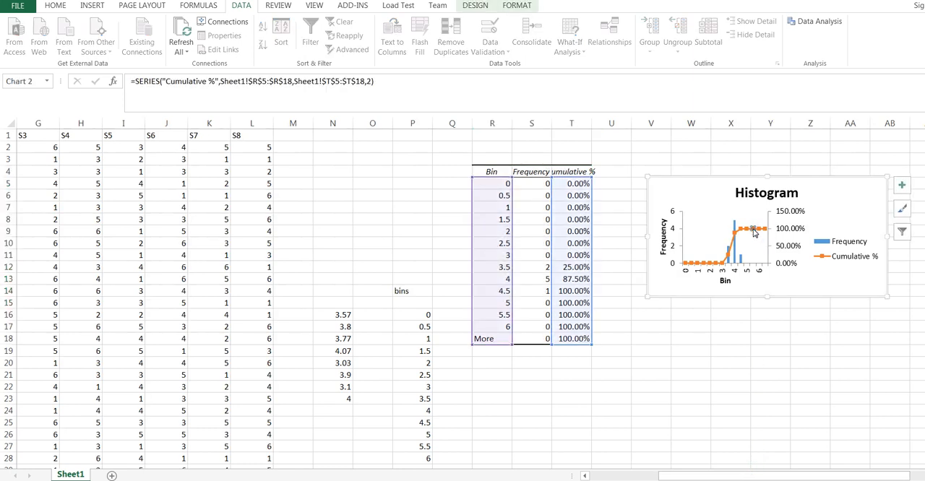
left_click(650, 312)
left_click(650, 293)
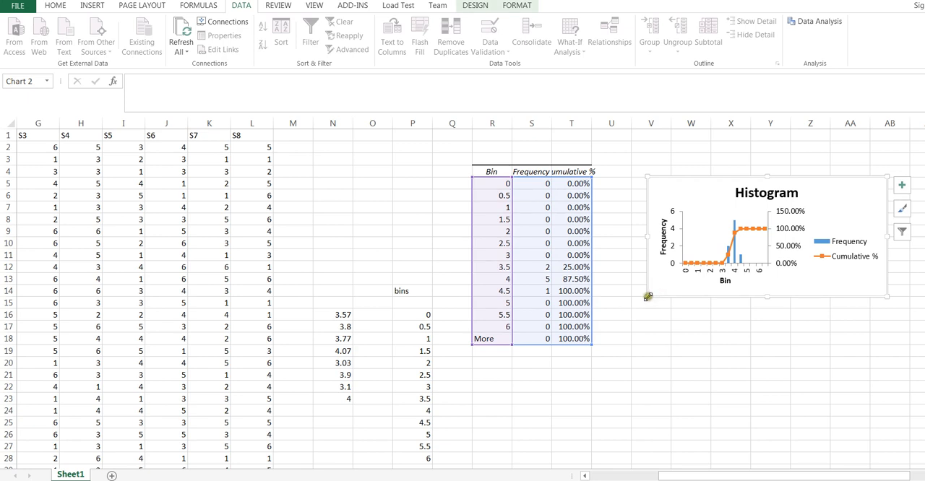
left_click_drag(648, 296, 601, 394)
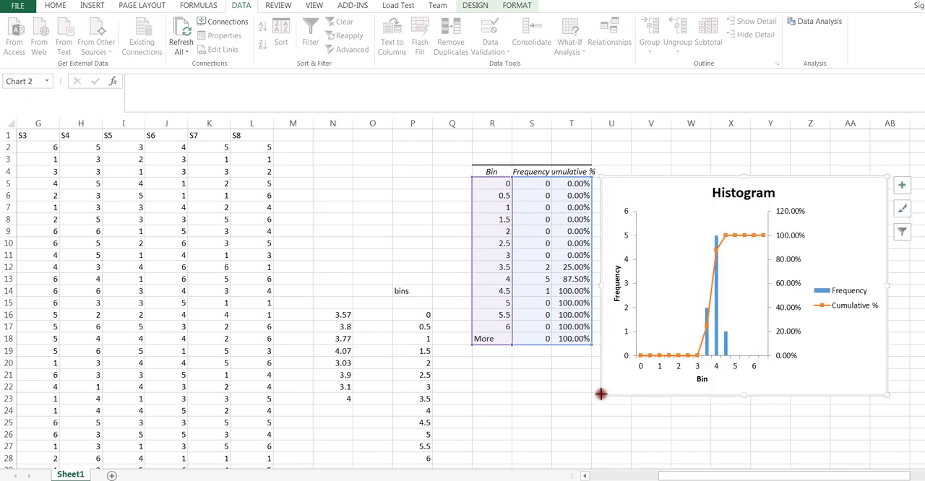
Step: Delete the Cumulative % series from the histogram chart and select the sample averages in N16:N23
left_click(737, 238)
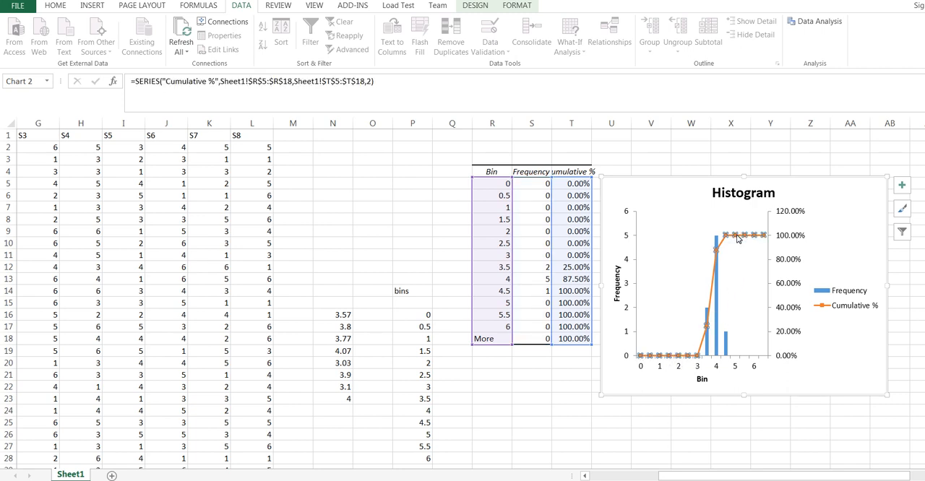
key("Delete")
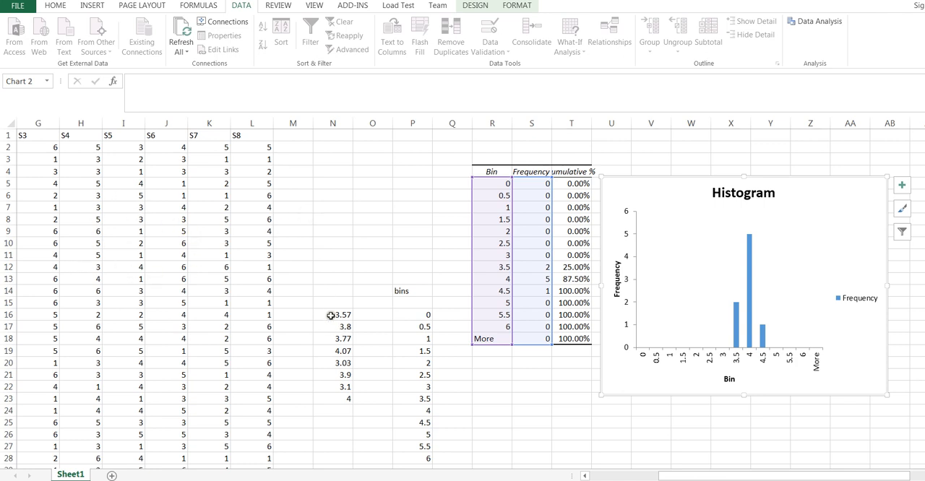
left_click_drag(329, 315, 322, 400)
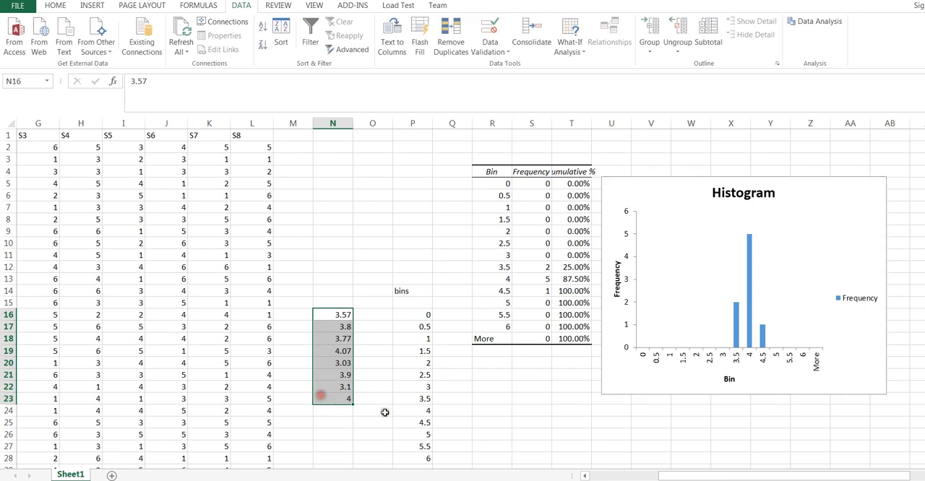